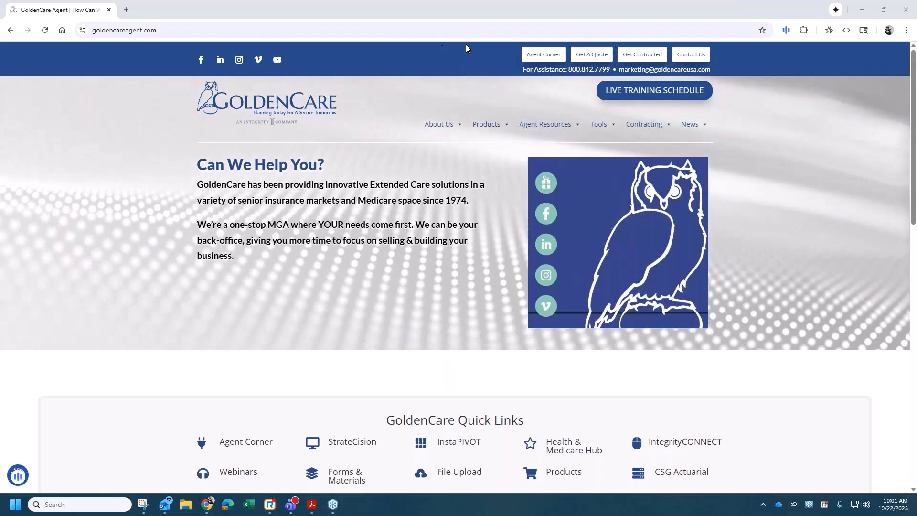
- Open the Agent Corner Access login page from the GoldenCare website
click(210, 29)
key(Escape)
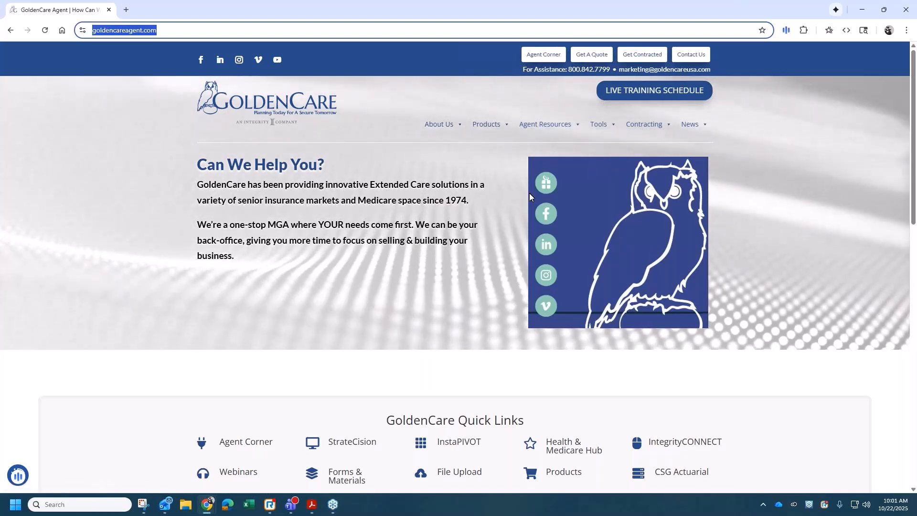
mouse_move(595, 126)
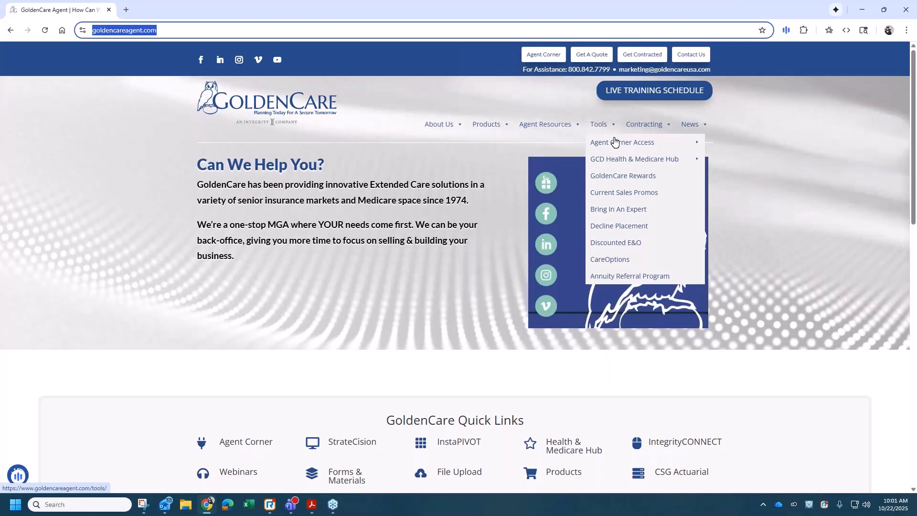
mouse_move(635, 142)
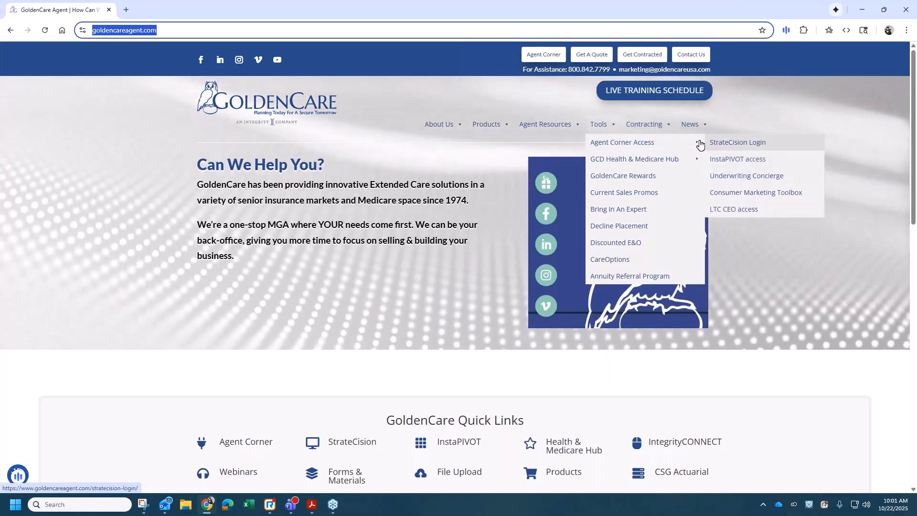
click(620, 145)
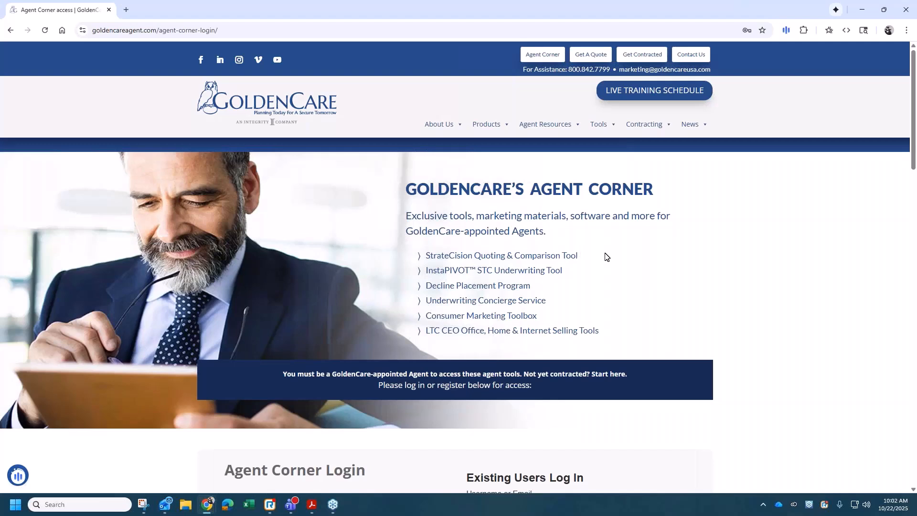
- Look over the new user registration form and log in to Agent Corner as an existing user with the prefilled credentials
scroll(604, 257, down, 2)
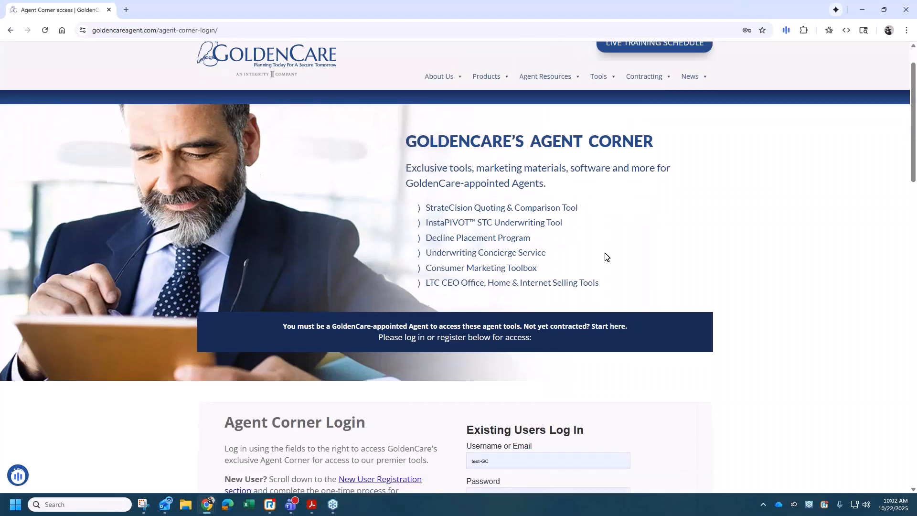
scroll(605, 257, down, 10)
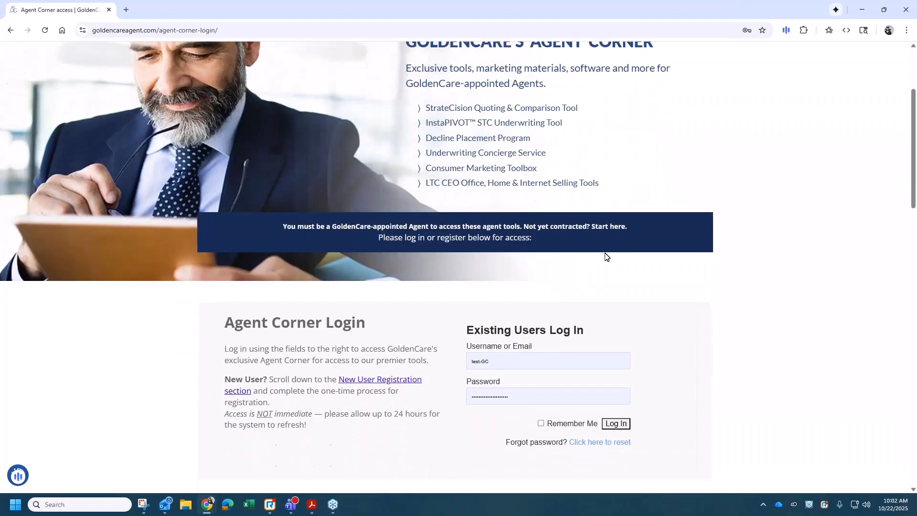
scroll(605, 257, down, 4)
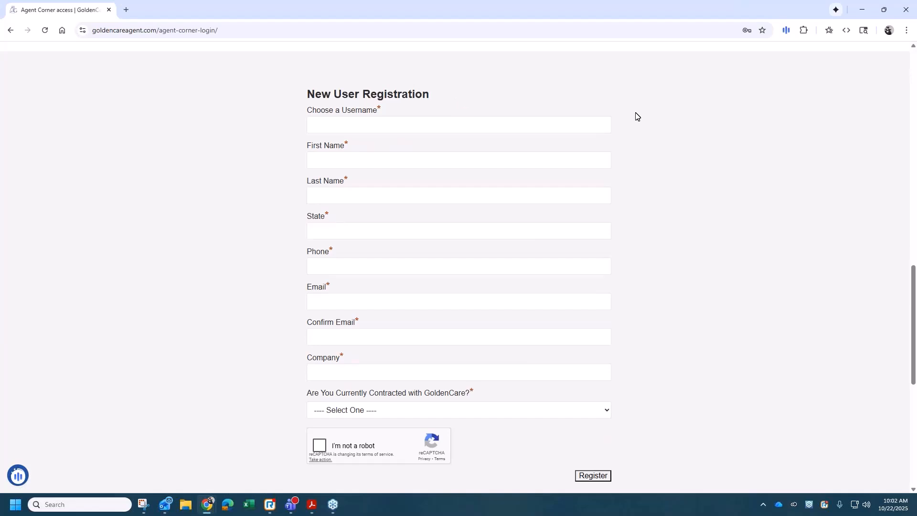
scroll(636, 116, up, 12)
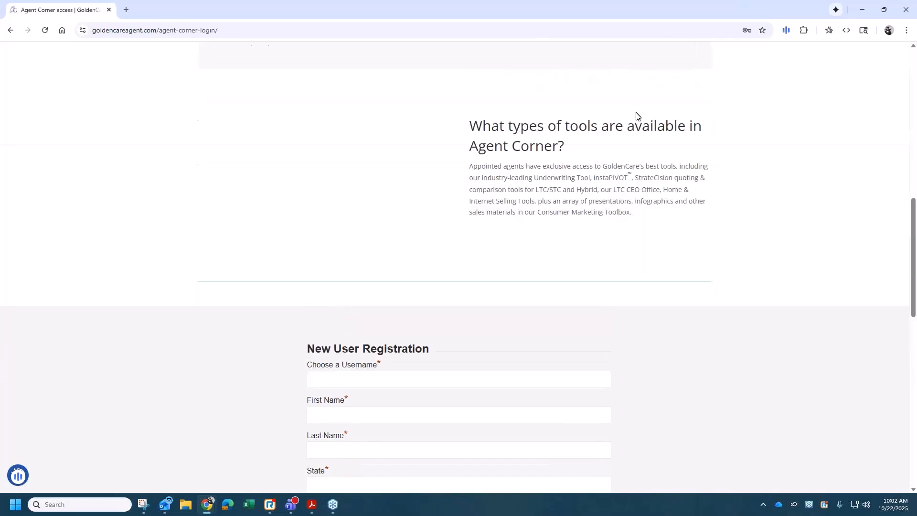
scroll(636, 116, up, 1)
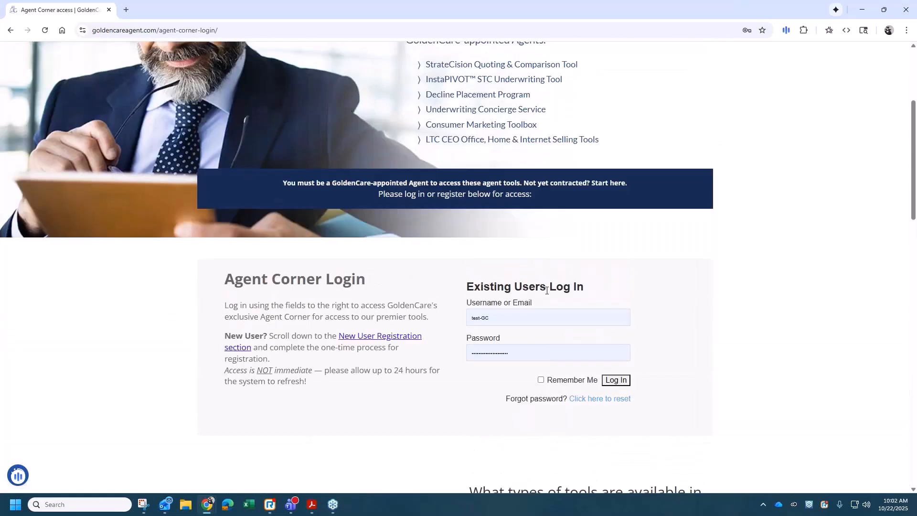
click(616, 382)
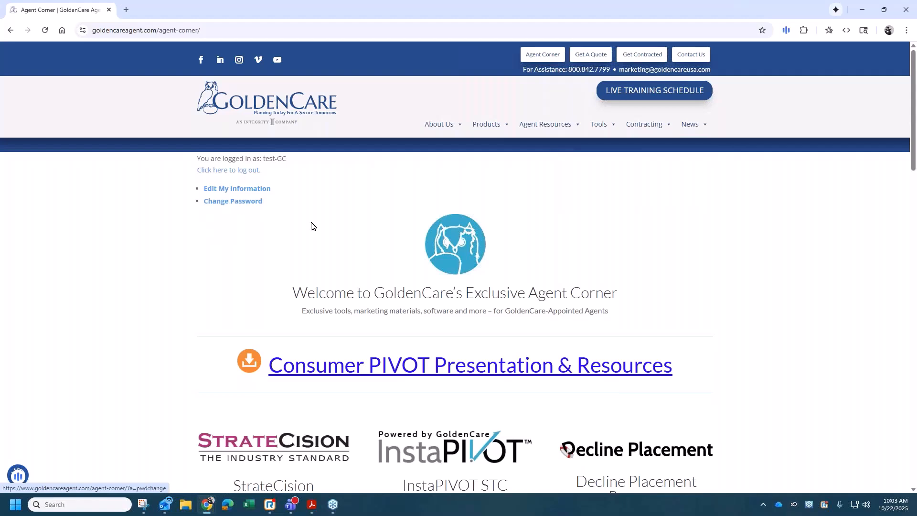
- Look through the tools and resources offered in Agent Corner, including StrateCision, InstaPIVOT, the marketing toolbox and the Short-Term Care playbook
scroll(398, 213, down, 4)
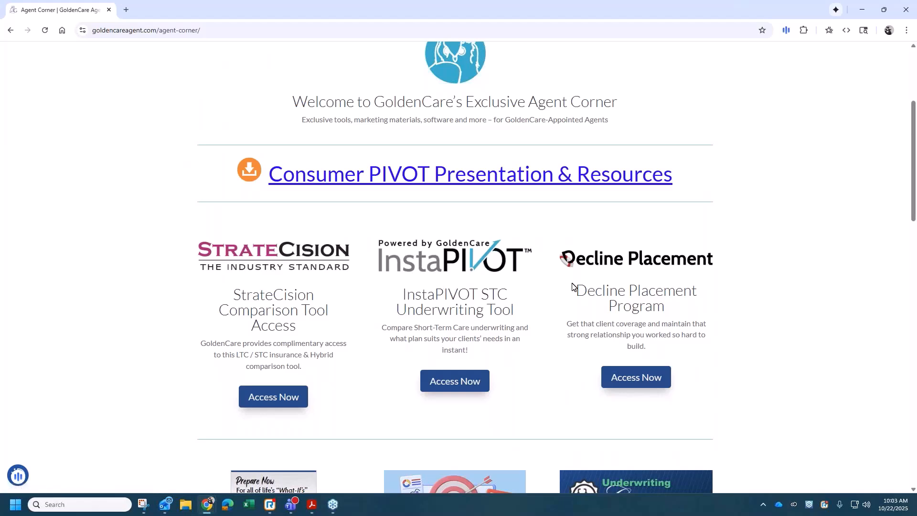
scroll(476, 274, down, 6)
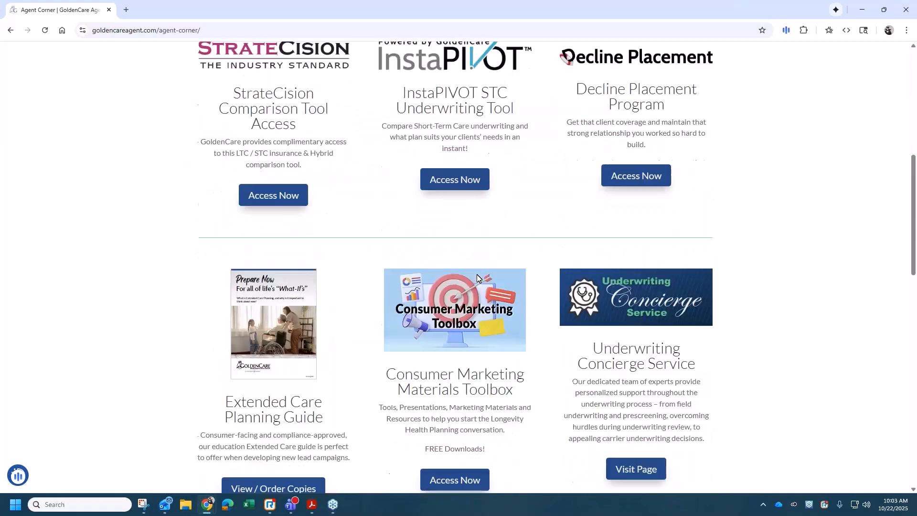
scroll(476, 274, down, 1)
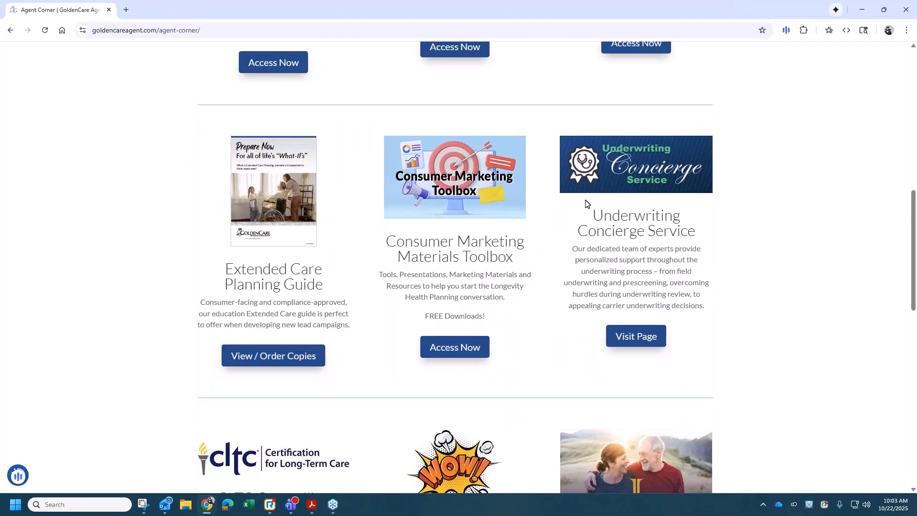
scroll(548, 245, down, 1)
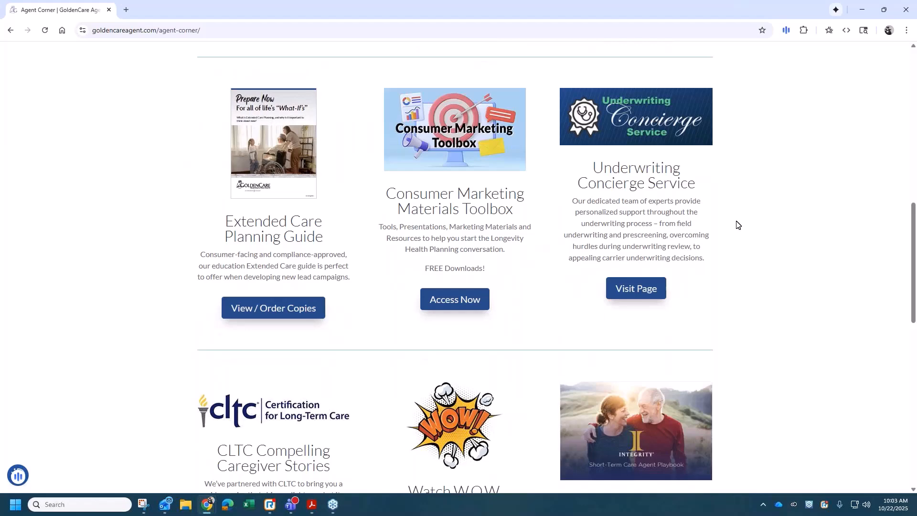
scroll(737, 225, down, 5)
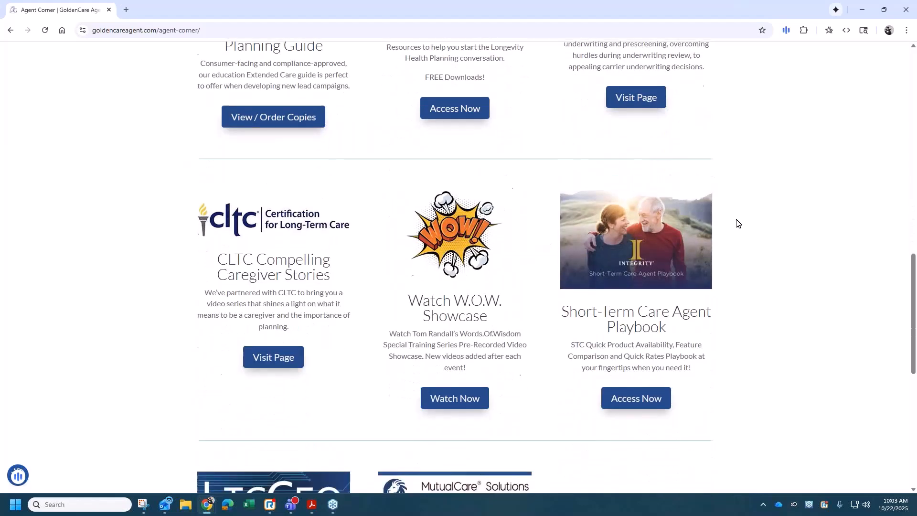
scroll(738, 224, down, 1)
scroll(738, 223, up, 6)
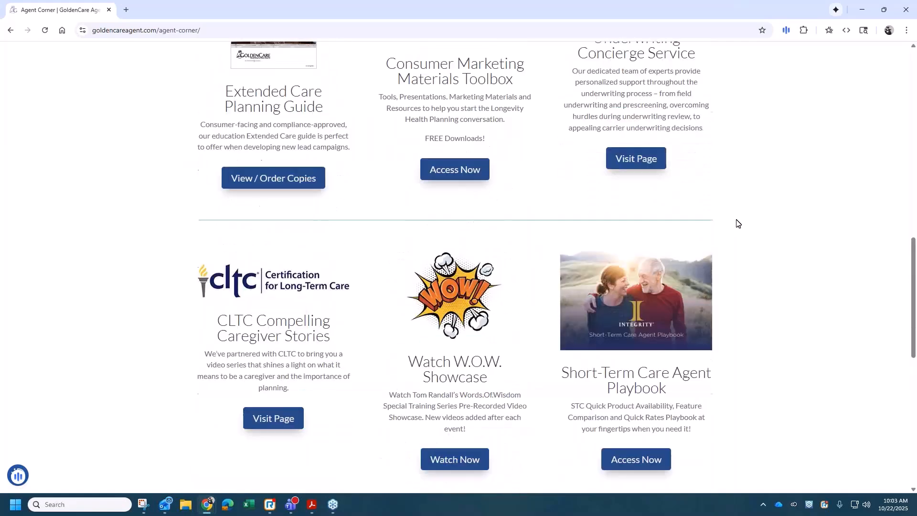
scroll(738, 224, up, 6)
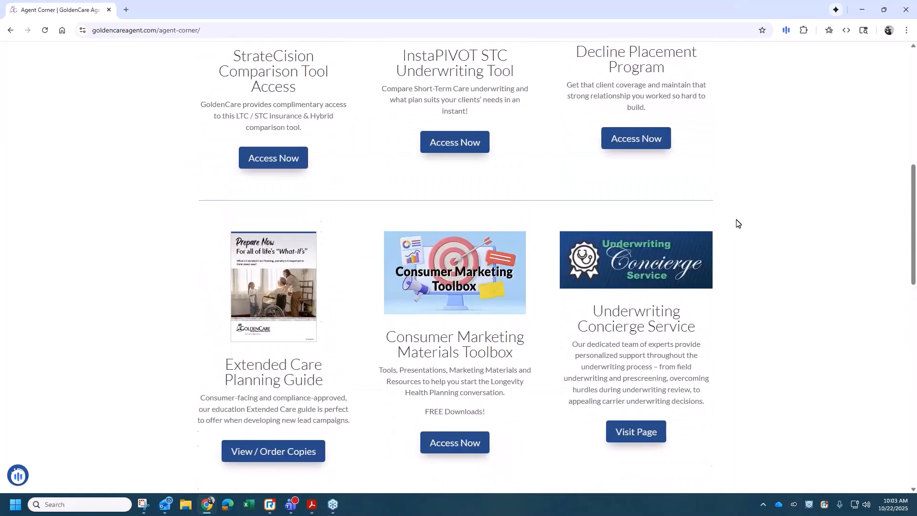
scroll(738, 223, up, 2)
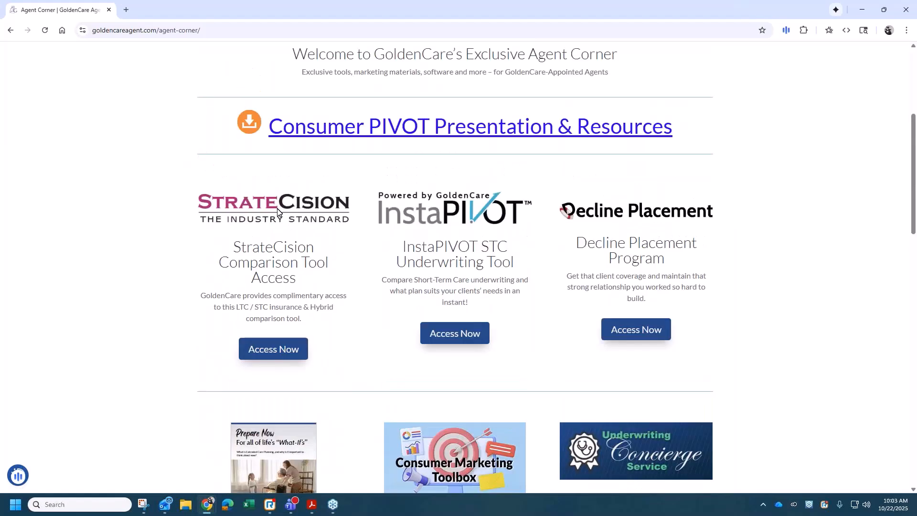
- Open the StrateCision Comparison Tool and bring up its STC / LTC comparison form
click(269, 348)
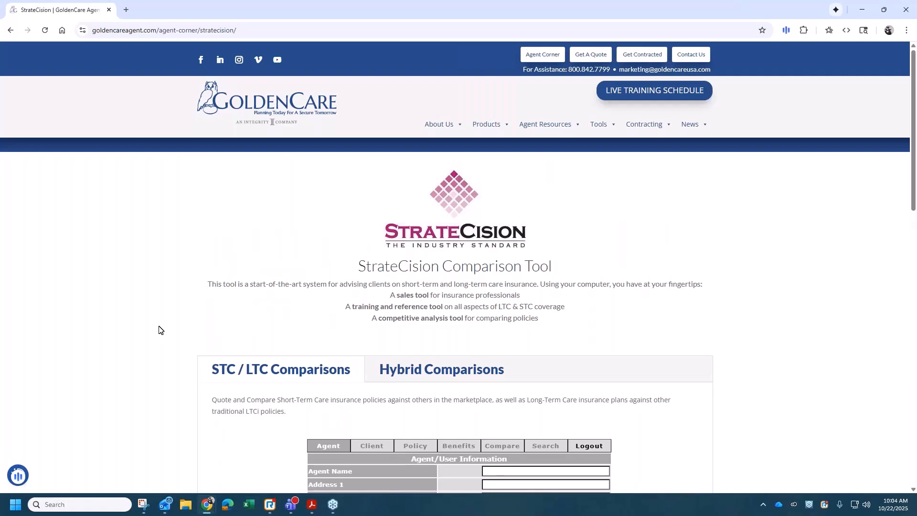
scroll(160, 330, down, 1)
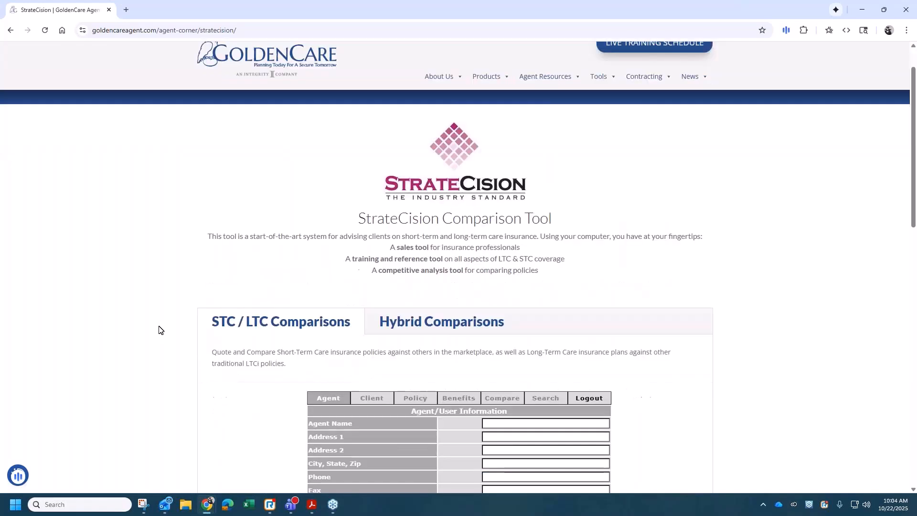
scroll(160, 329, down, 1)
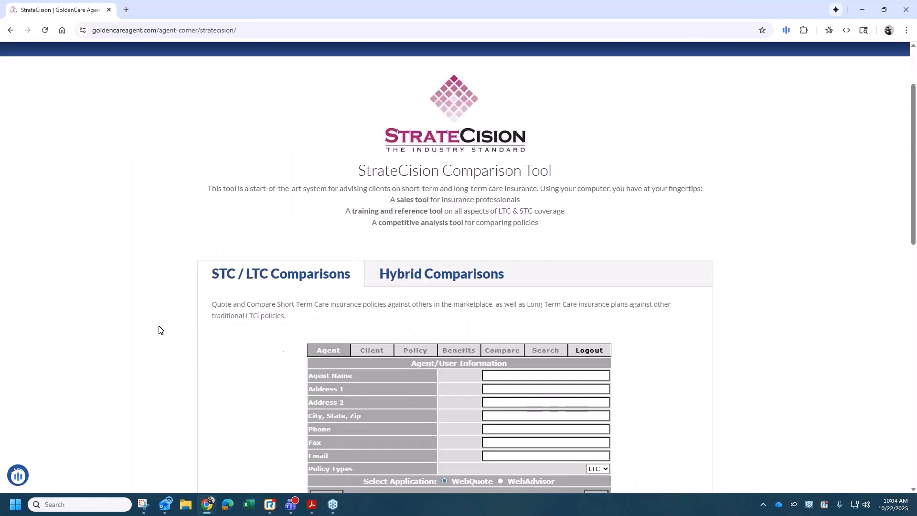
scroll(160, 330, down, 1)
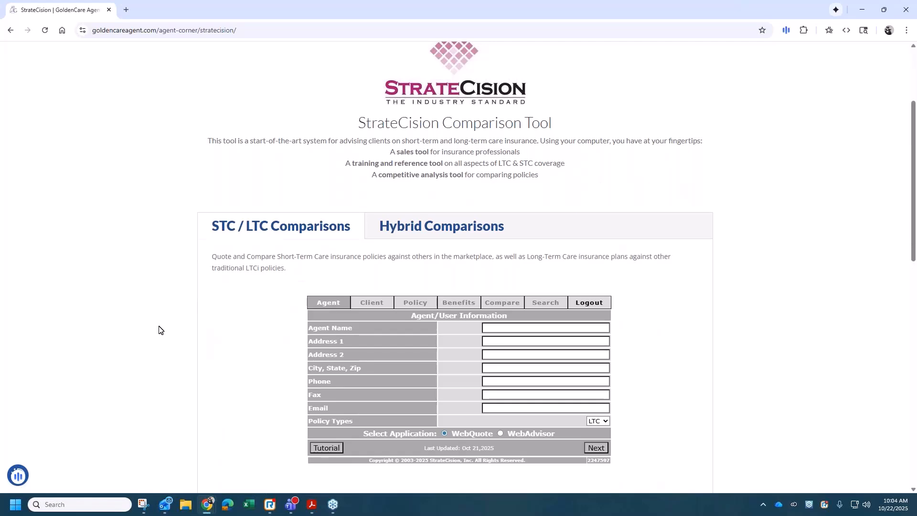
scroll(173, 259, down, 2)
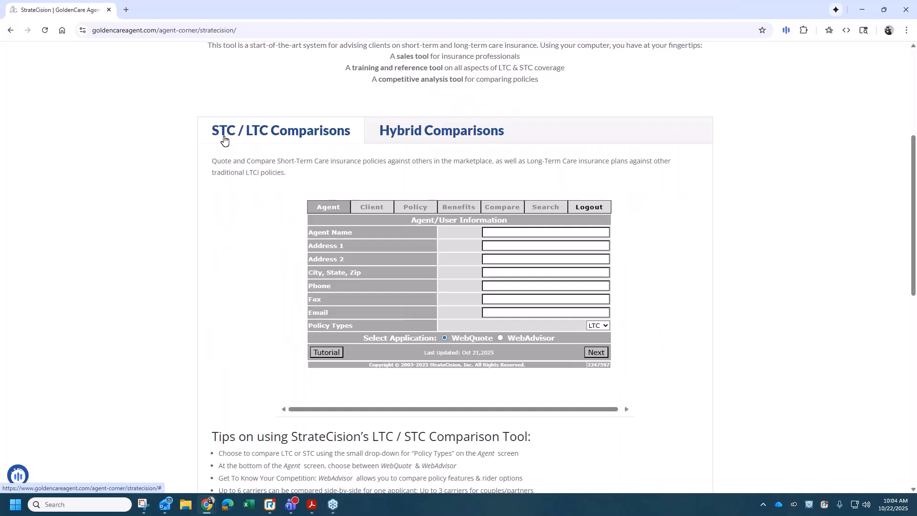
- View the Hybrid Comparisons form, return to STC / LTC Comparisons and read its tips on using the tool
click(428, 132)
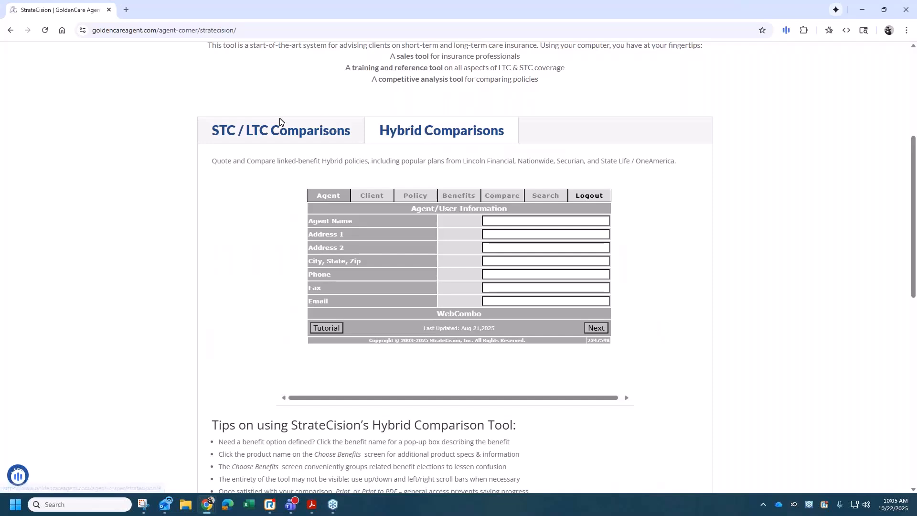
click(273, 132)
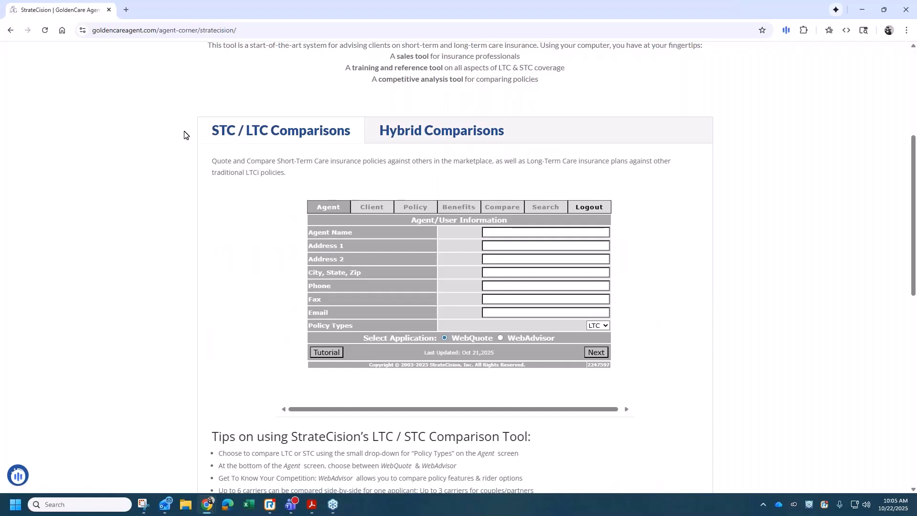
scroll(184, 134, down, 3)
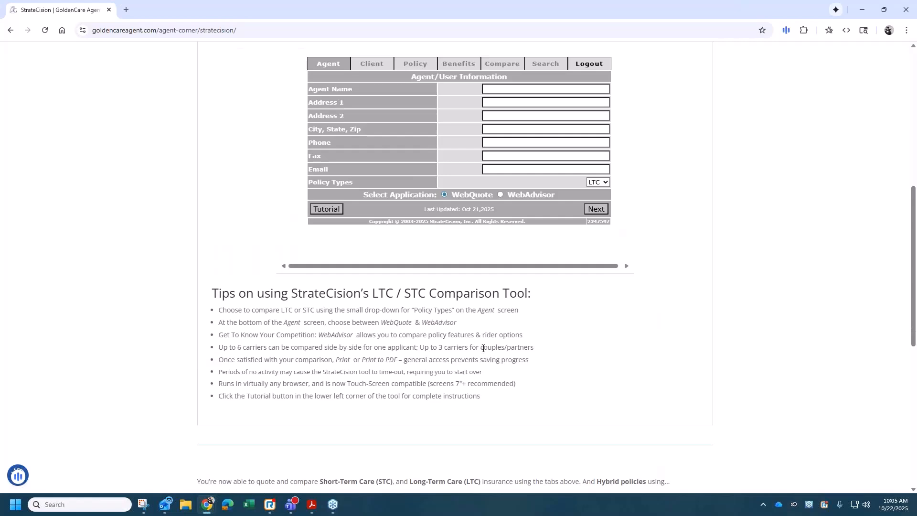
scroll(479, 348, down, 1)
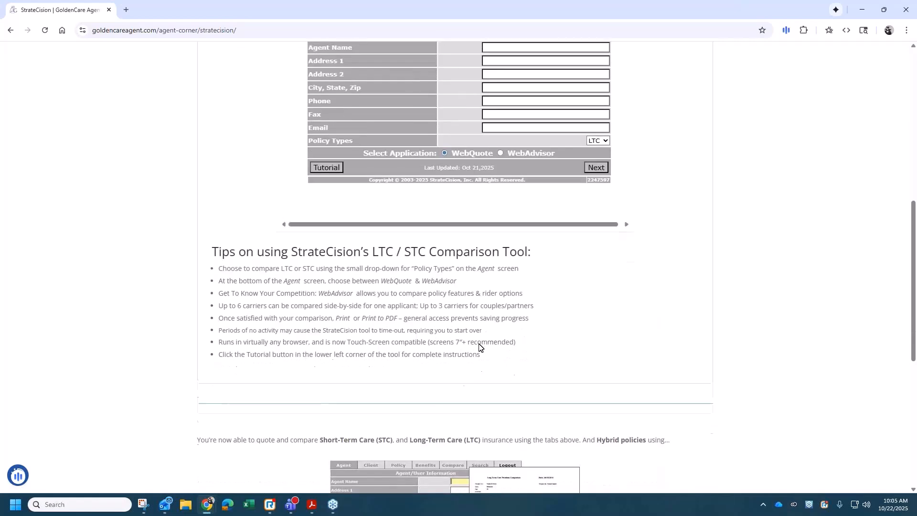
scroll(479, 347, down, 1)
scroll(479, 347, down, 5)
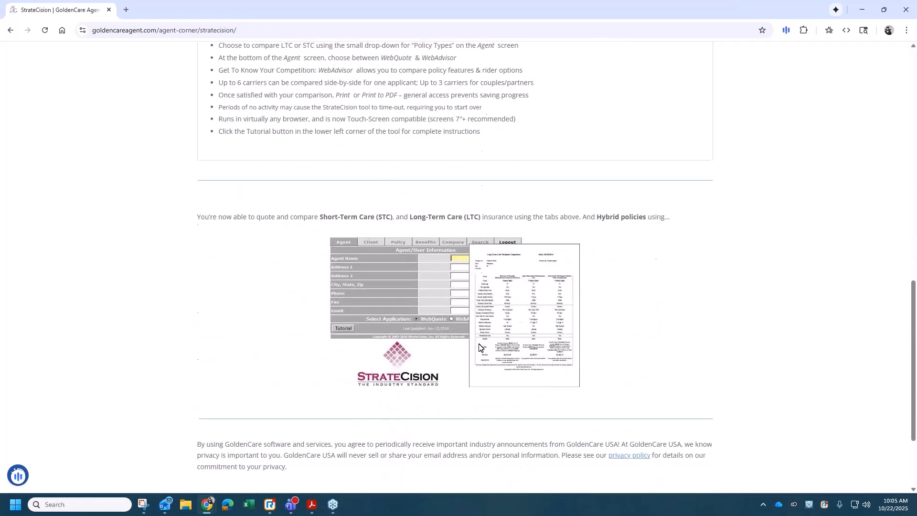
scroll(479, 347, up, 2)
scroll(478, 347, up, 5)
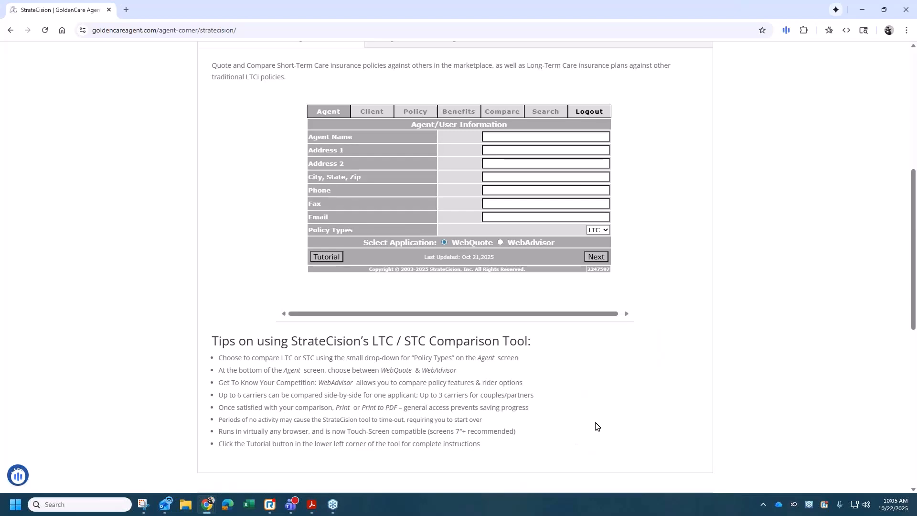
scroll(600, 425, up, 1)
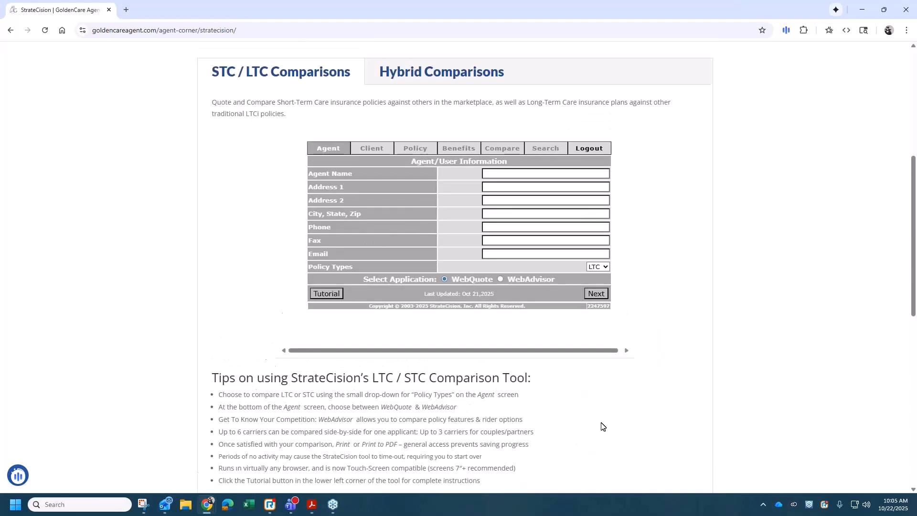
scroll(601, 425, up, 1)
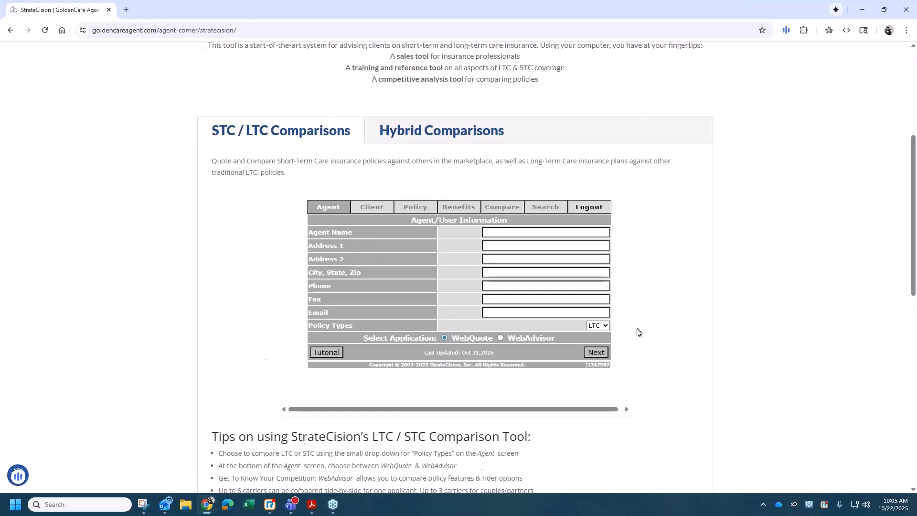
- Enter "Sample Agent" as the agent name in the STC / LTC comparison's agent information
ctrl+scroll(659, 337, up, 2)
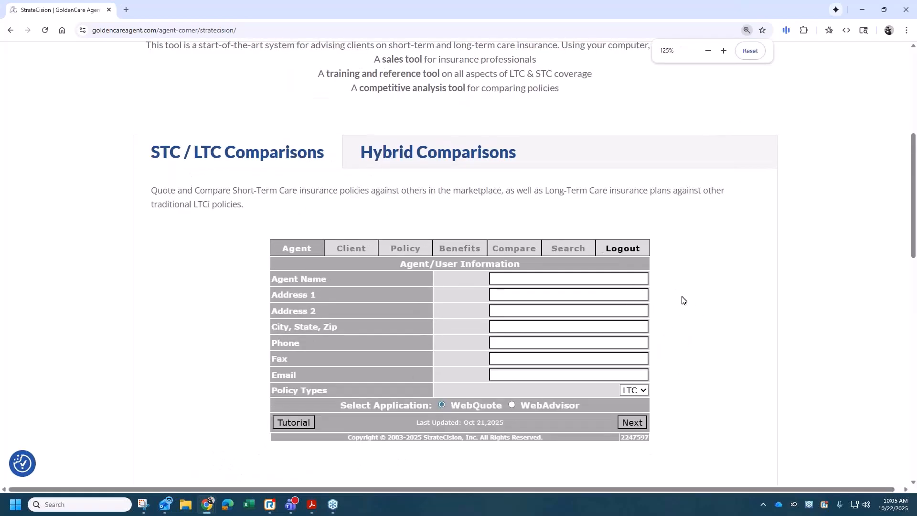
scroll(682, 298, down, 2)
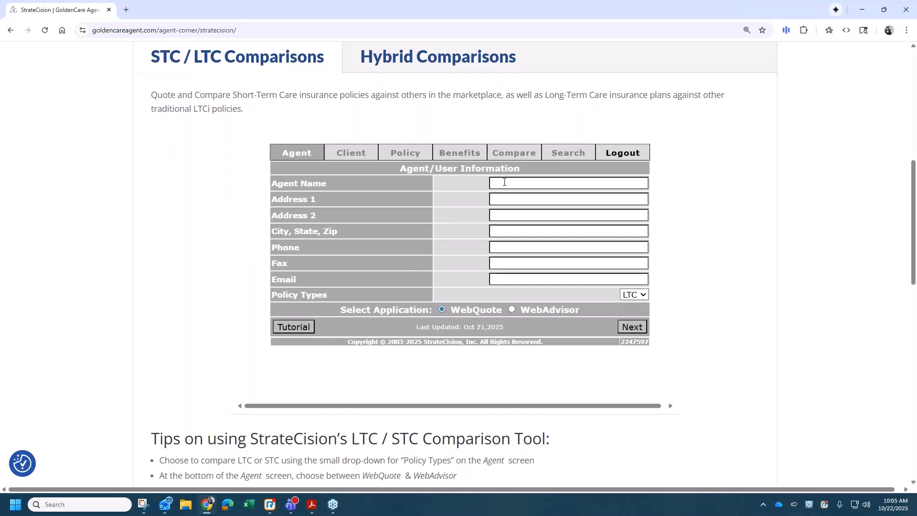
click(505, 182)
text(Sample Agent)
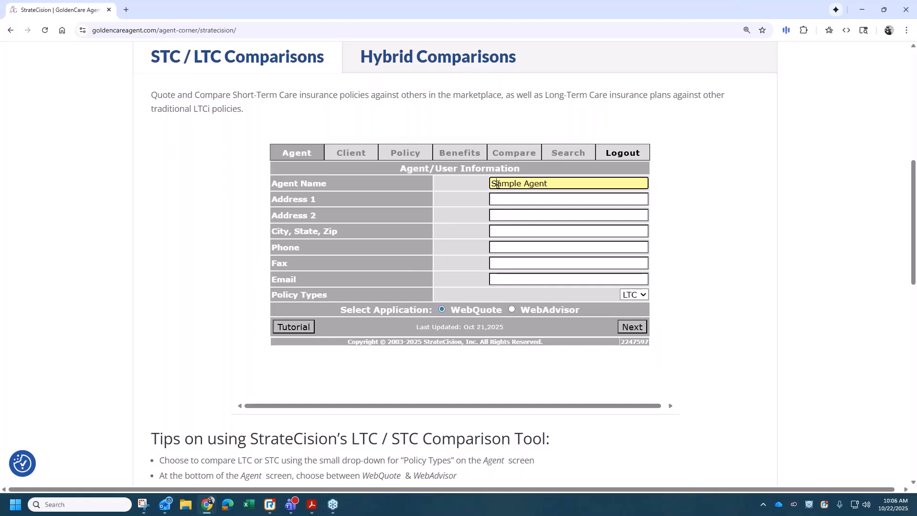
drag(557, 182, 477, 184)
click(530, 183)
- Set the policy type to STC with the WebQuote application and continue to the client information
click(643, 295)
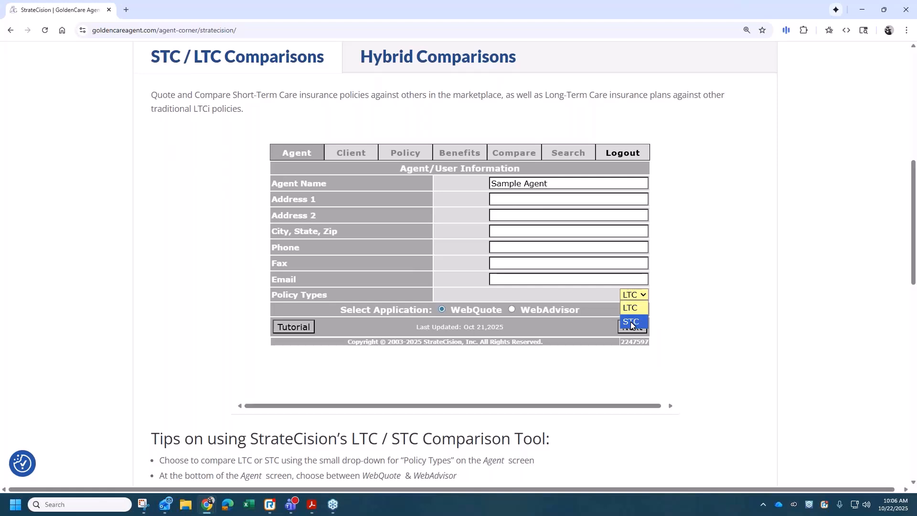
click(631, 323)
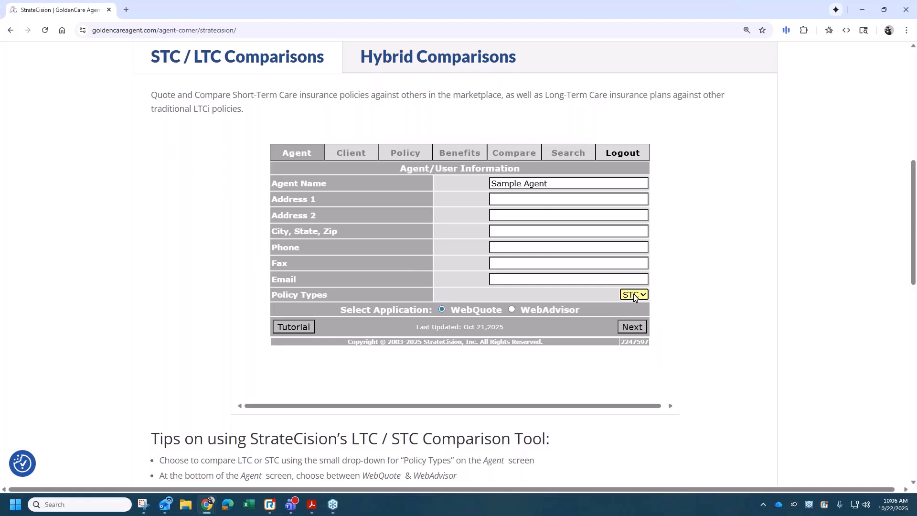
click(441, 309)
click(630, 327)
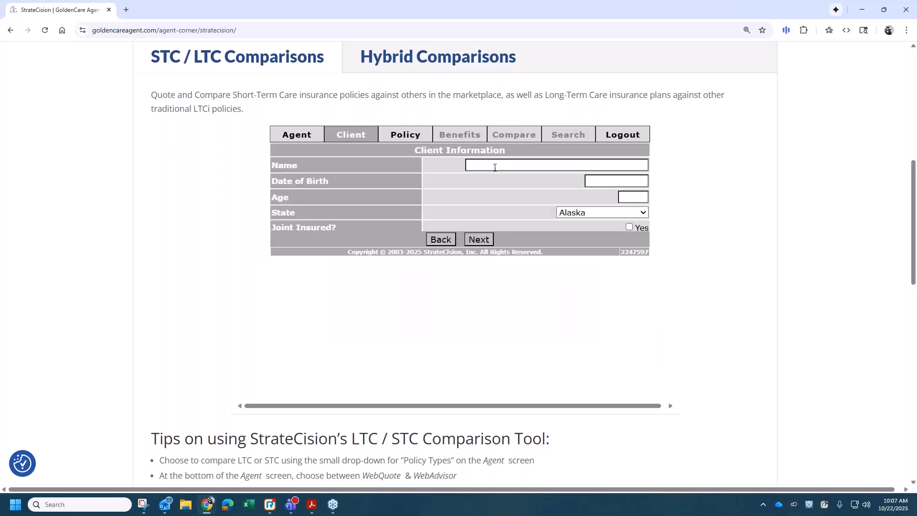
- Enter the client's name as "Sample Client", age 61, and state Iowa
click(495, 166)
text(Sample)
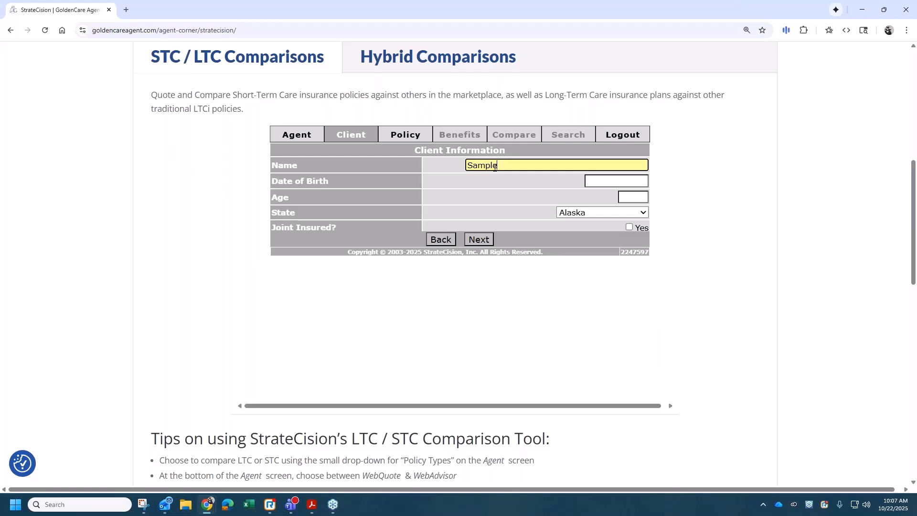
text( Client)
click(633, 196)
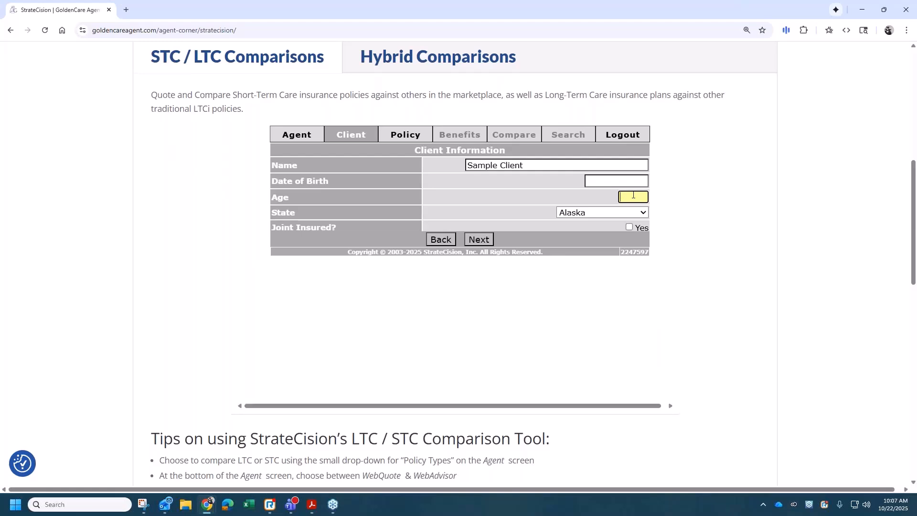
text(61)
click(585, 213)
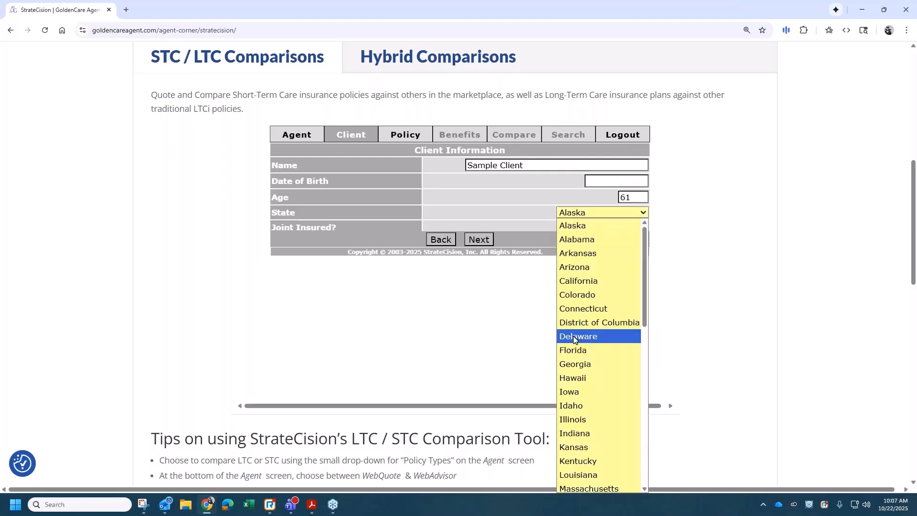
click(574, 393)
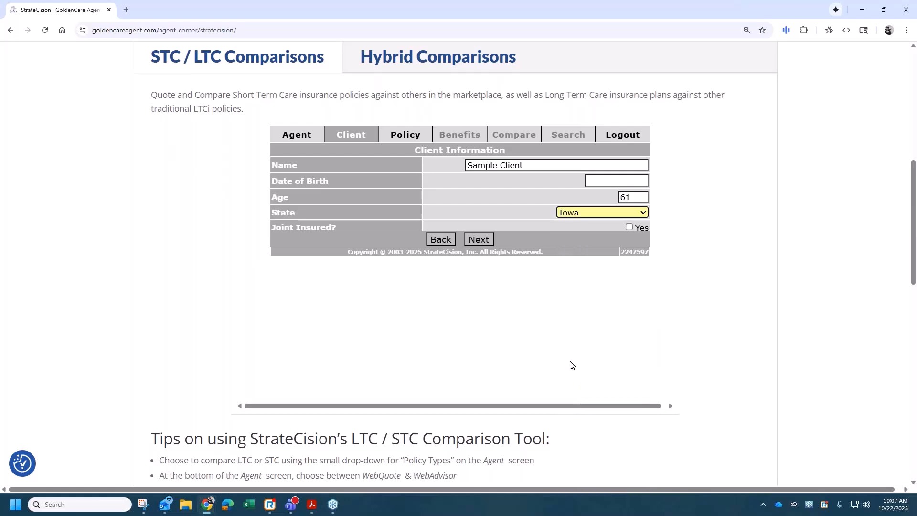
- Check the extra fields of the Joint Insured option, leave it off and continue to the policy list
click(630, 227)
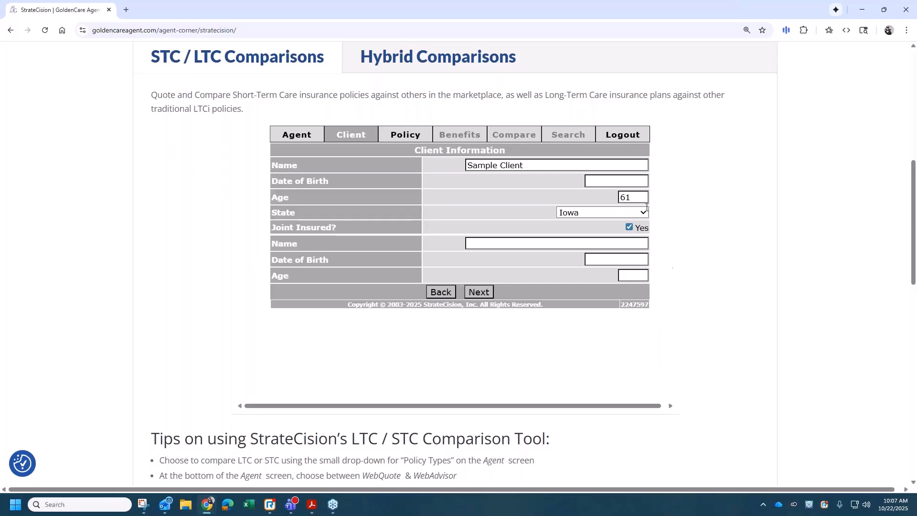
click(629, 228)
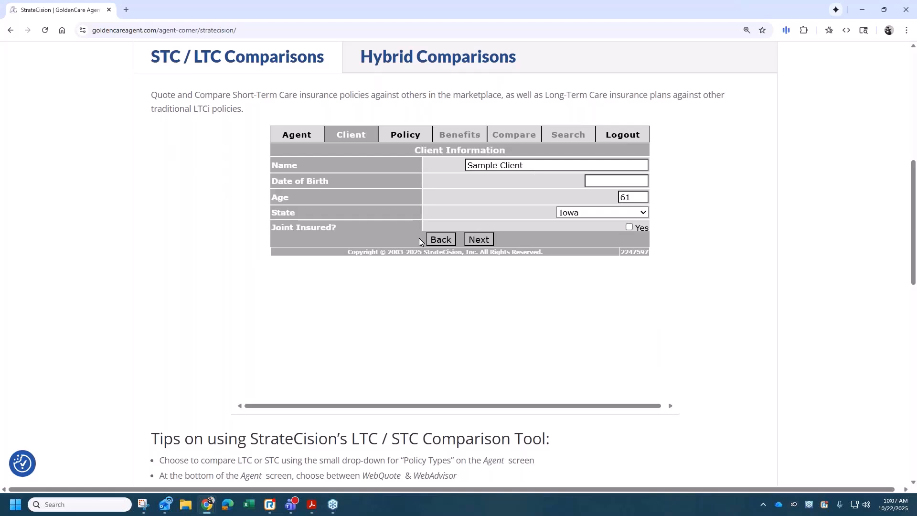
click(470, 245)
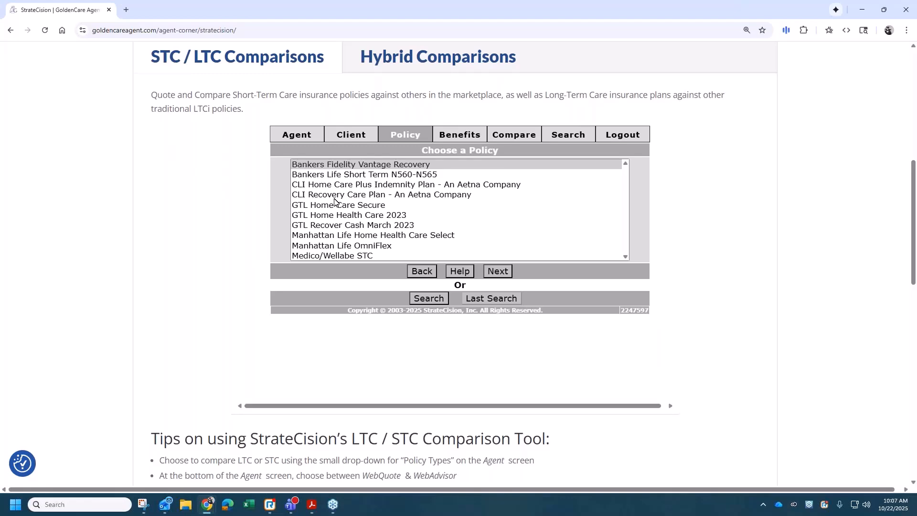
- Choose the Manhattan Life OmniFlex policy and continue to its benefit choices
scroll(335, 205, down, 1)
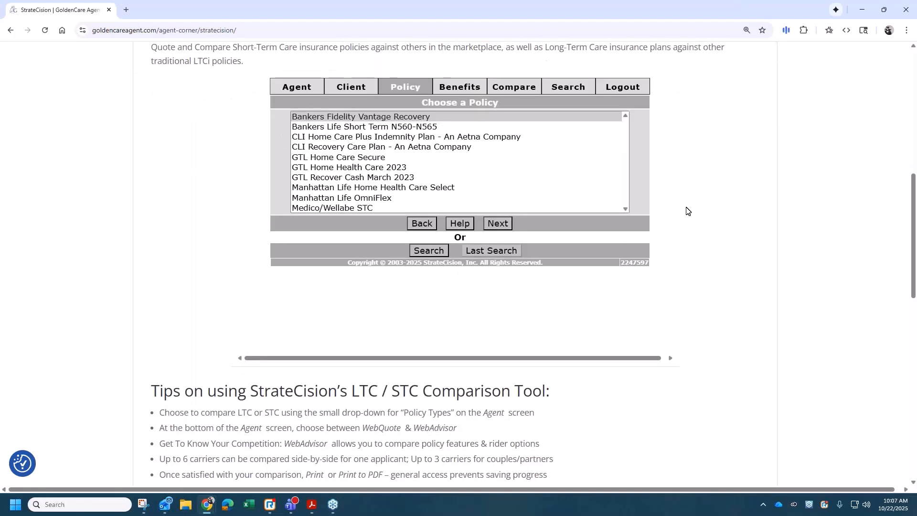
key(ctrl+plus)
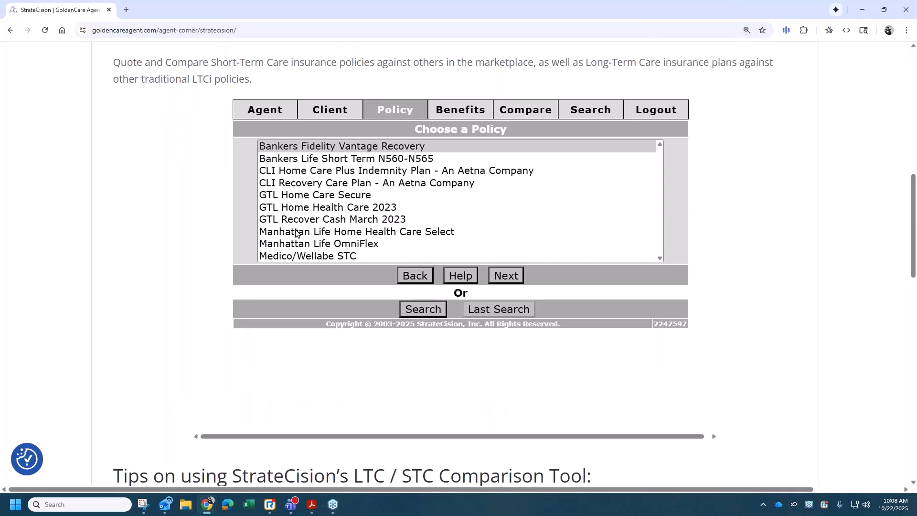
click(298, 245)
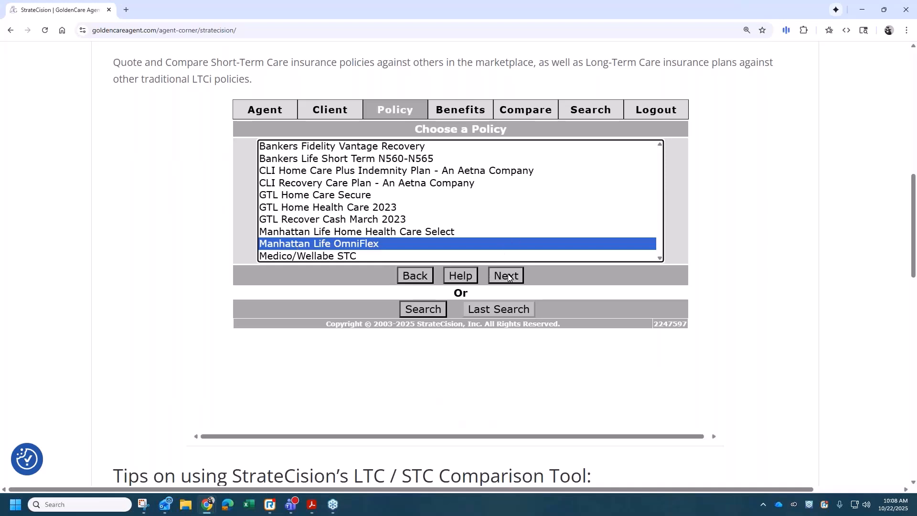
click(345, 231)
key(Up)
click(333, 242)
click(505, 276)
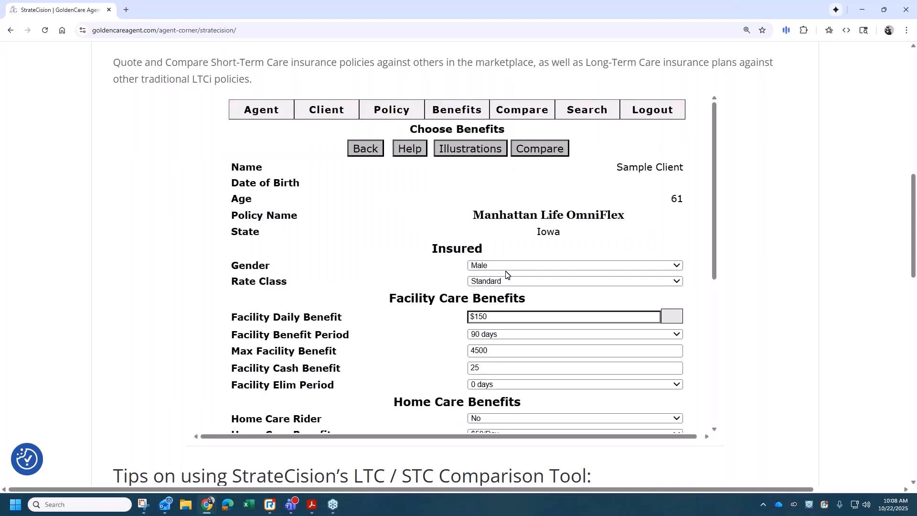
- Look over the insured's details and the available rate classes, keeping the Standard class
mouse_move(714, 170)
mouse_down()
mouse_move(715, 284)
mouse_move(708, 181)
mouse_up()
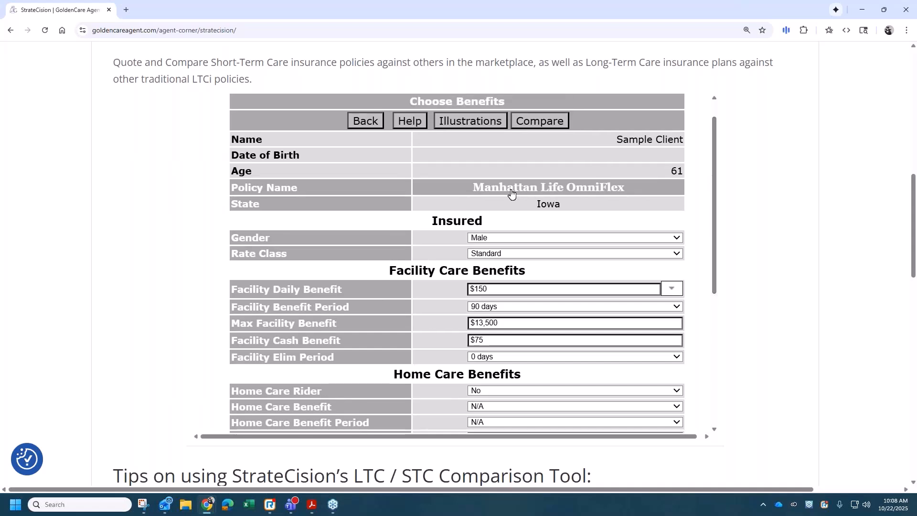
scroll(504, 212, down, 1)
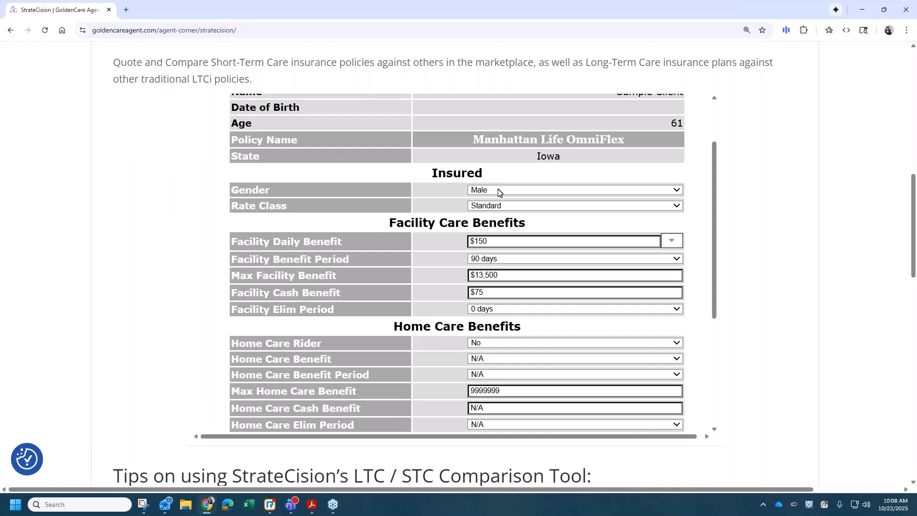
scroll(544, 179, down, 1)
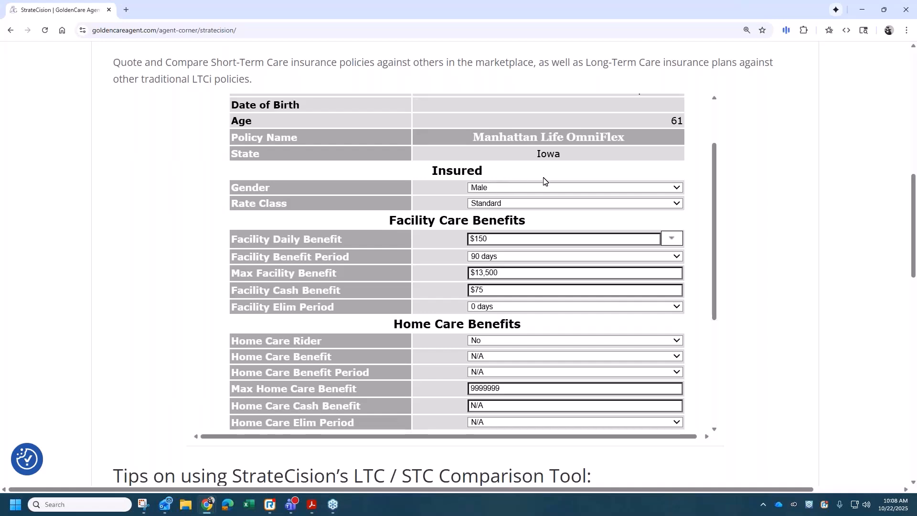
click(537, 160)
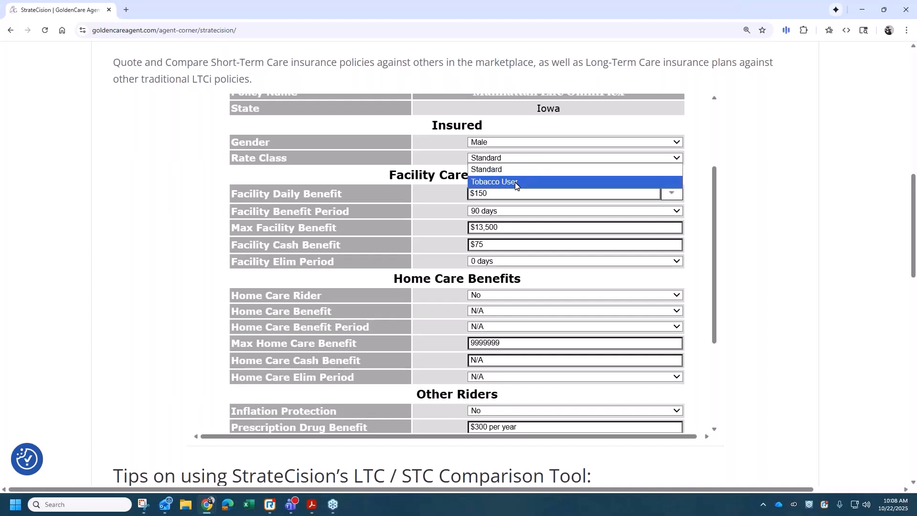
click(460, 161)
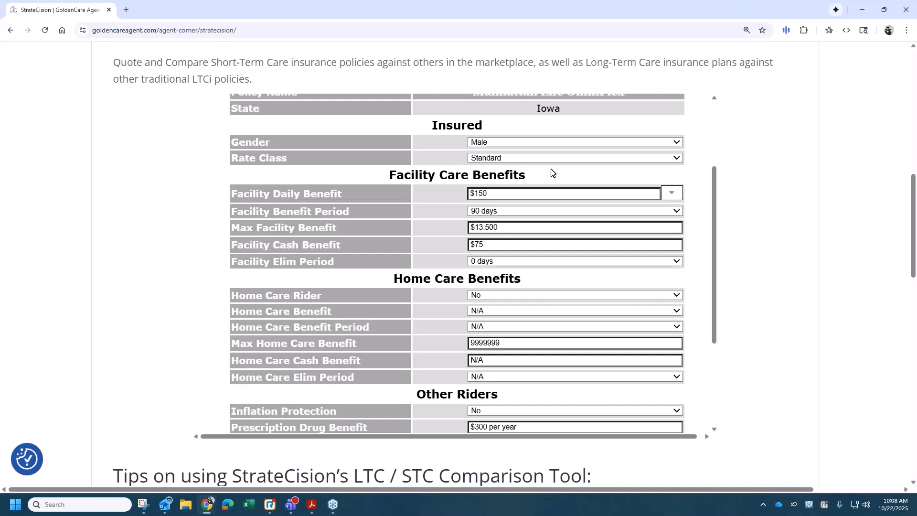
- Set the facility care benefits to $200 daily, a 360-day benefit period and a 20-day elimination period
scroll(550, 172, down, 1)
click(667, 144)
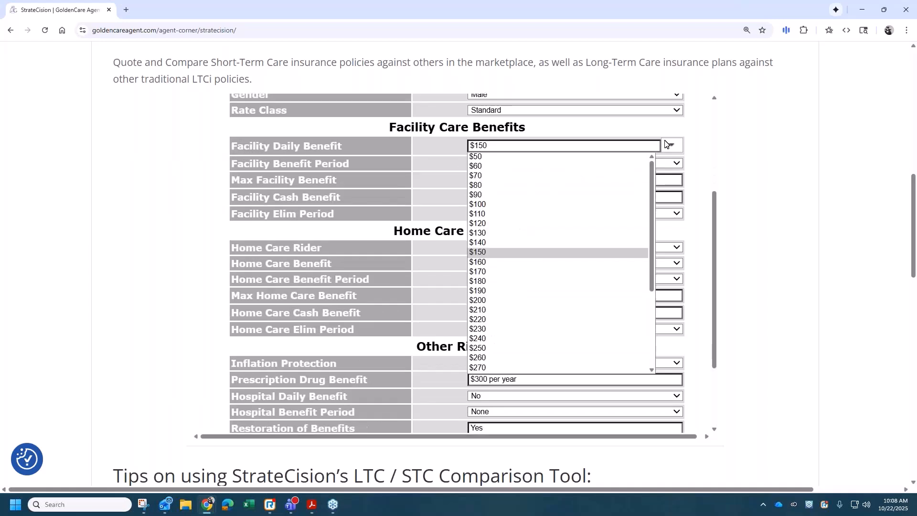
click(481, 298)
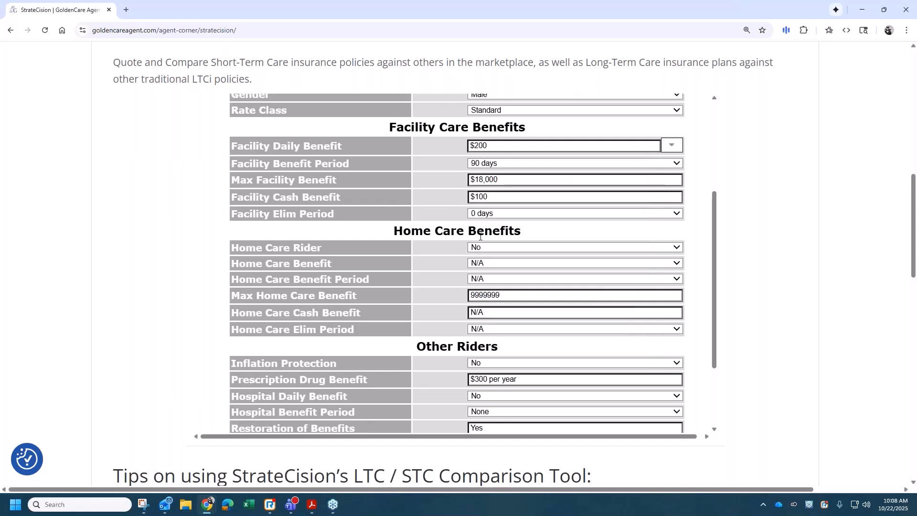
click(505, 168)
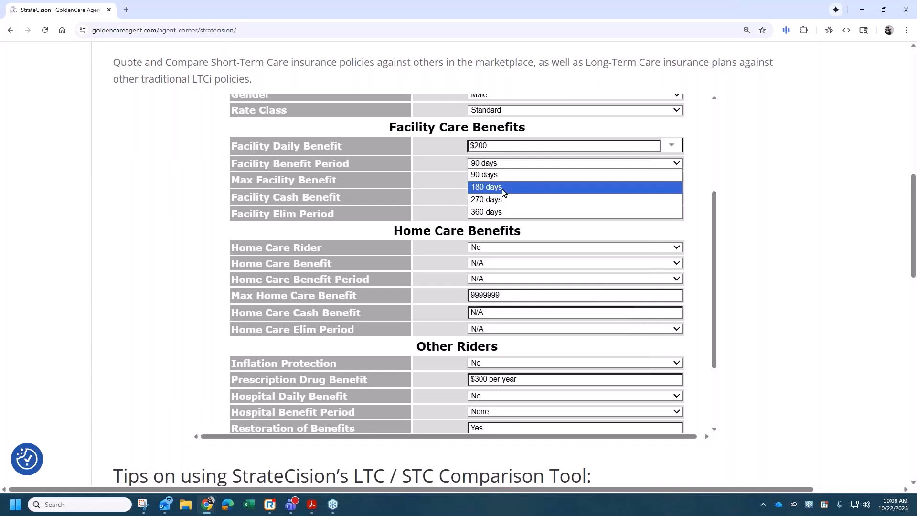
click(500, 210)
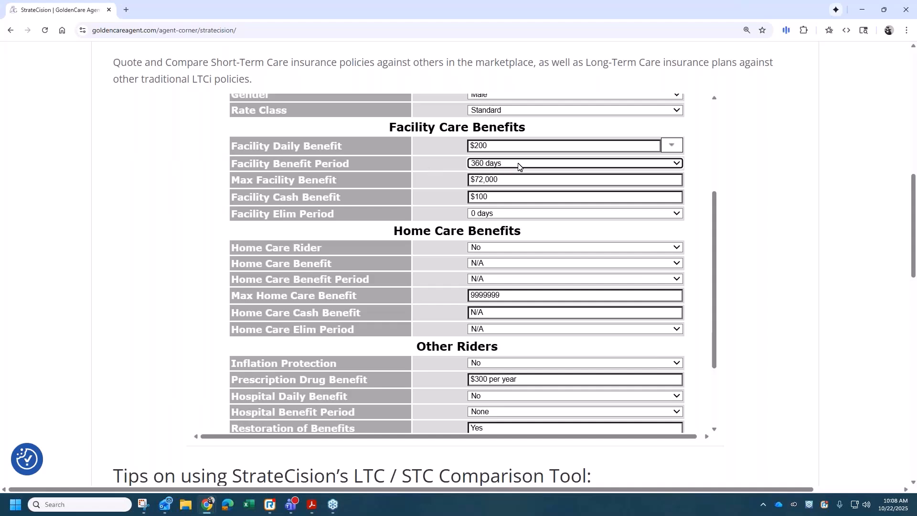
click(502, 216)
click(497, 238)
click(453, 215)
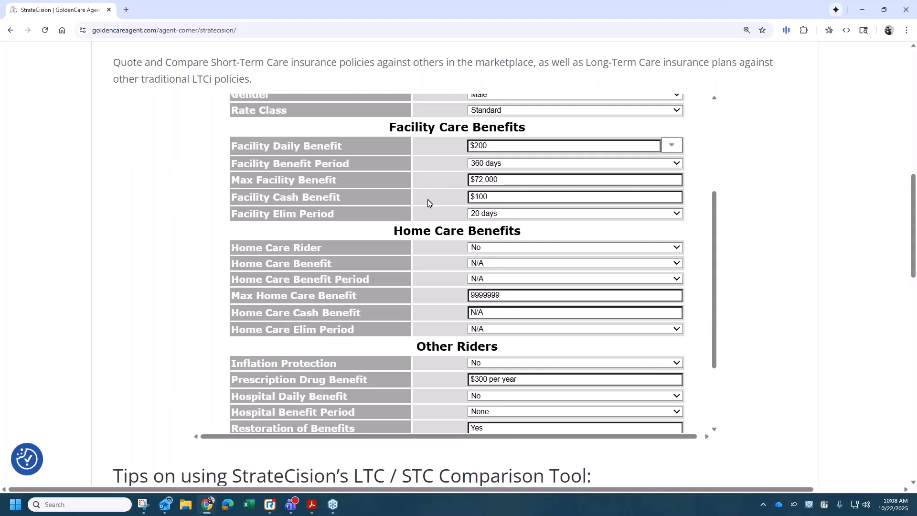
- Add the home care rider with a $300/day benefit and set its elimination period to 0 days
click(513, 247)
click(488, 259)
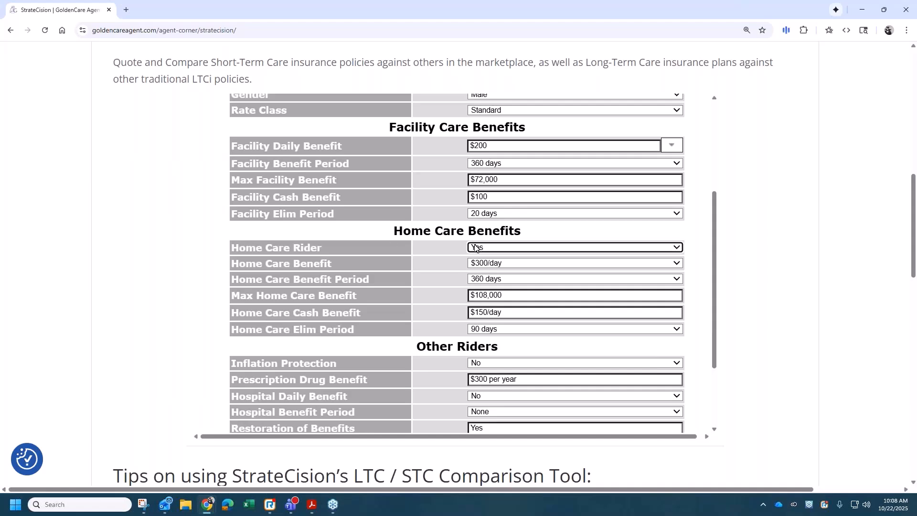
click(517, 265)
click(516, 266)
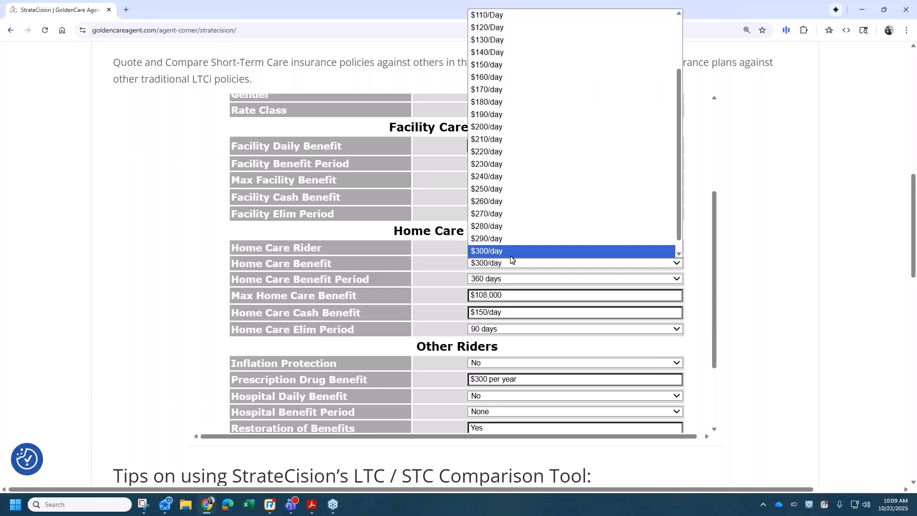
click(509, 238)
click(454, 284)
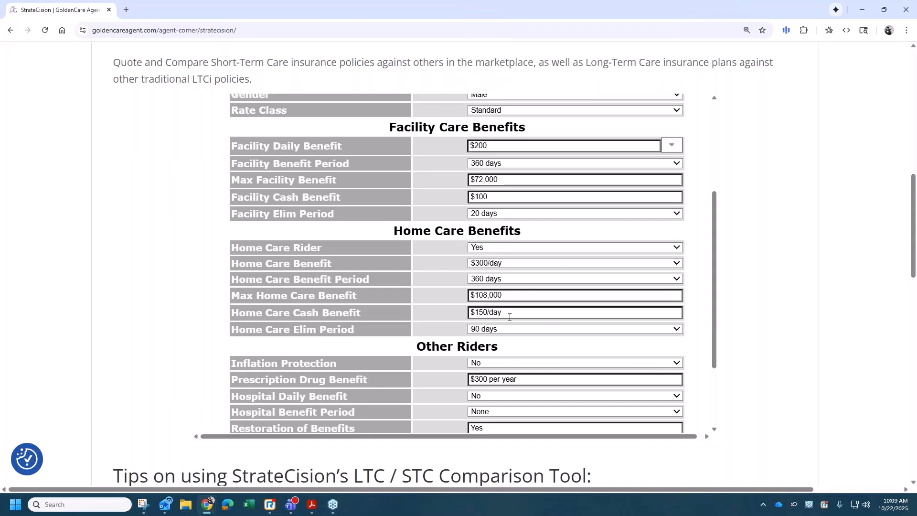
click(510, 330)
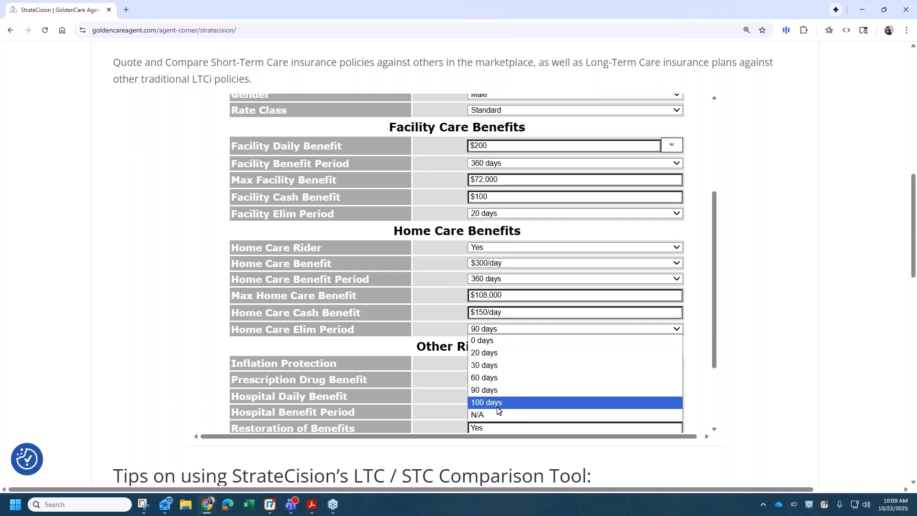
click(483, 341)
click(459, 330)
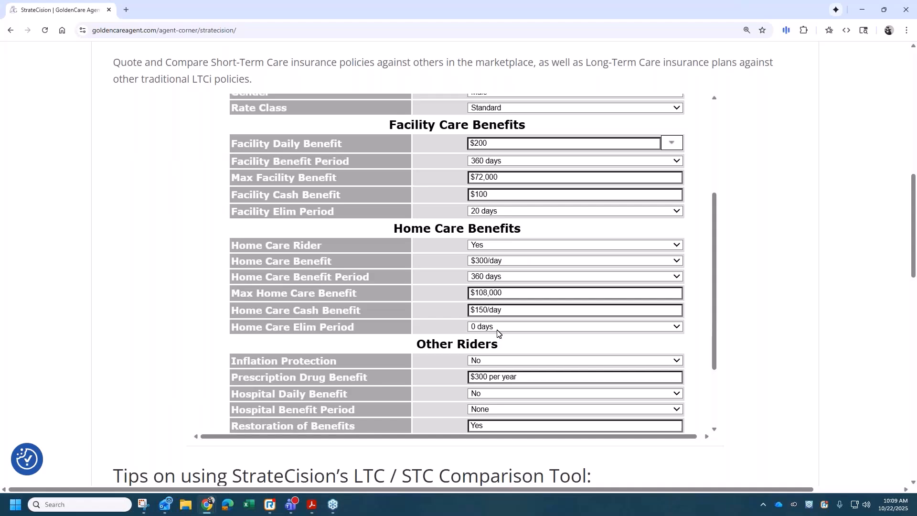
- Set the modal factor to Monthly, calculate the premium and send the quote to the comparison
scroll(497, 333, down, 2)
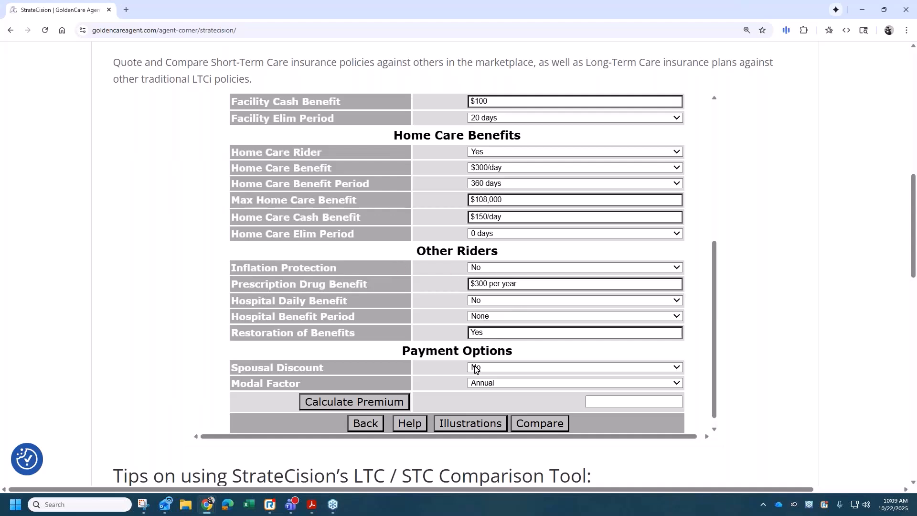
click(499, 384)
click(492, 431)
click(383, 407)
click(540, 424)
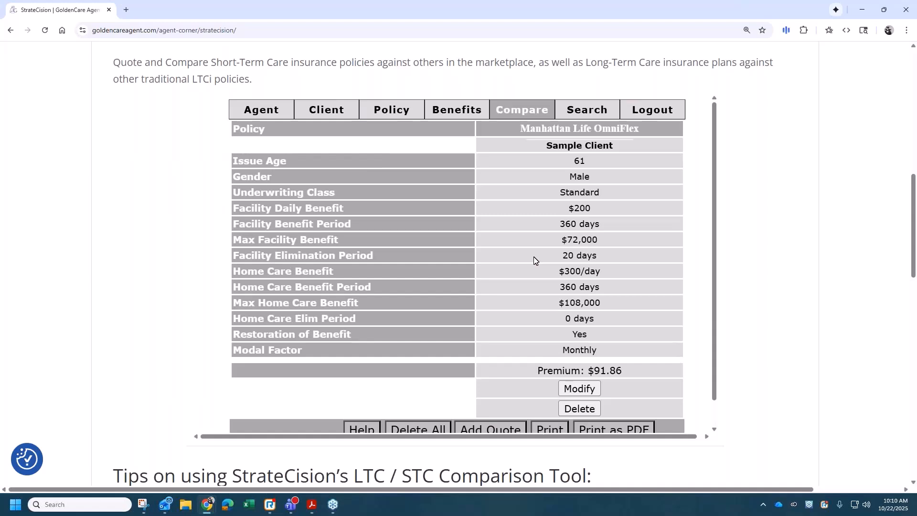
- Return to the OmniFlex policy's benefits and recalculate its premium
click(464, 106)
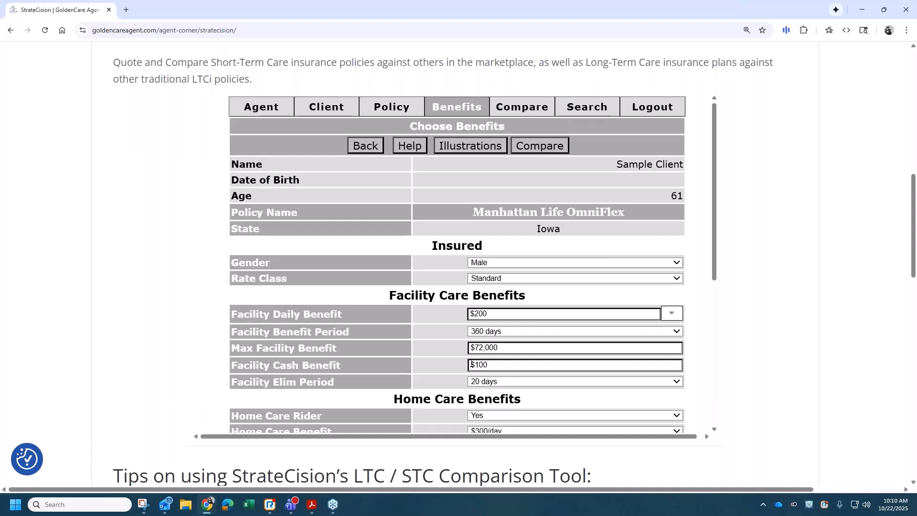
scroll(472, 364, down, 6)
click(364, 396)
triple_click(616, 391)
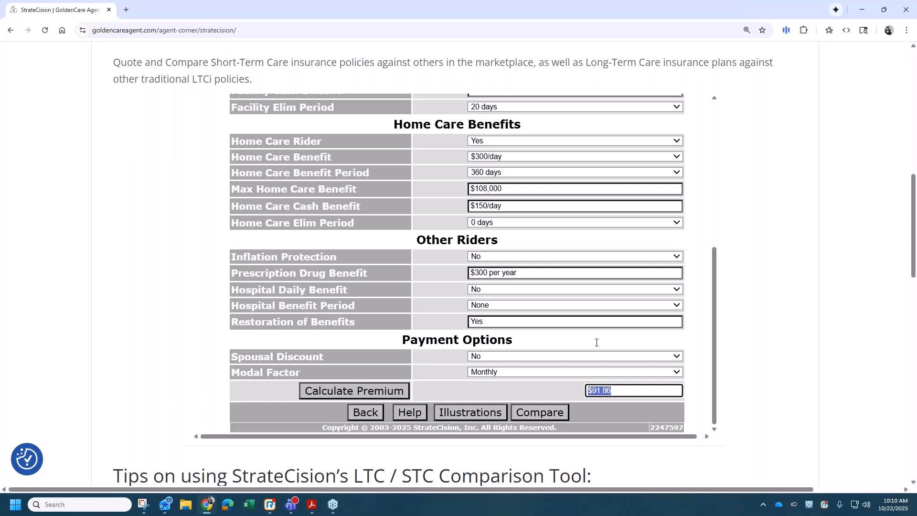
- Review the selected benefits against the calculated premium and open the policy's illustration choices
scroll(583, 283, up, 1)
scroll(584, 284, up, 4)
scroll(566, 337, down, 3)
scroll(566, 337, down, 2)
click(614, 393)
click(551, 400)
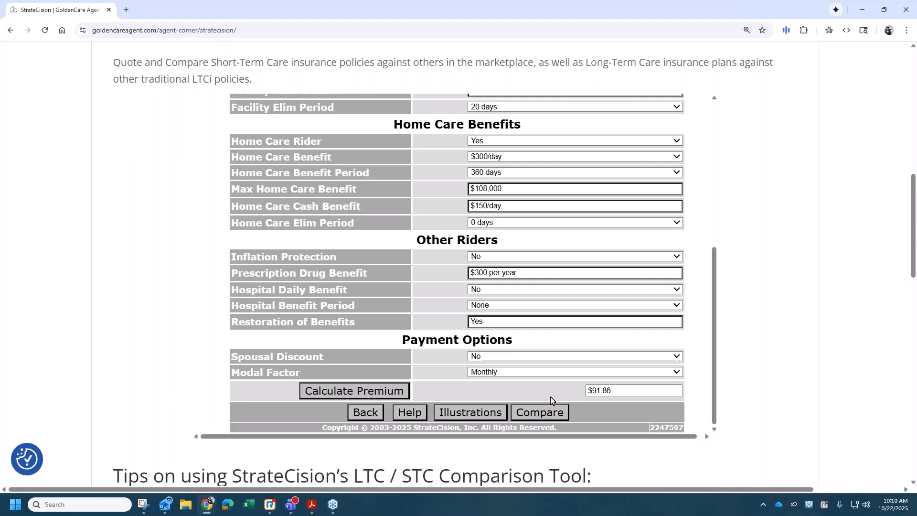
click(469, 413)
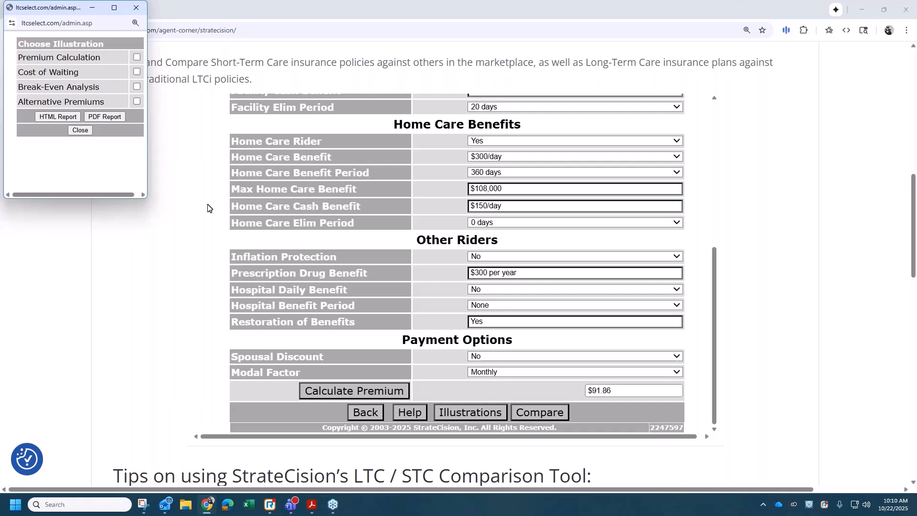
- Enlarge the illustration window, select Premium Calculation, Cost of Waiting, Break-Even Analysis and Alternative Premiums, and generate the PDF report
drag(144, 199, 294, 267)
click(264, 58)
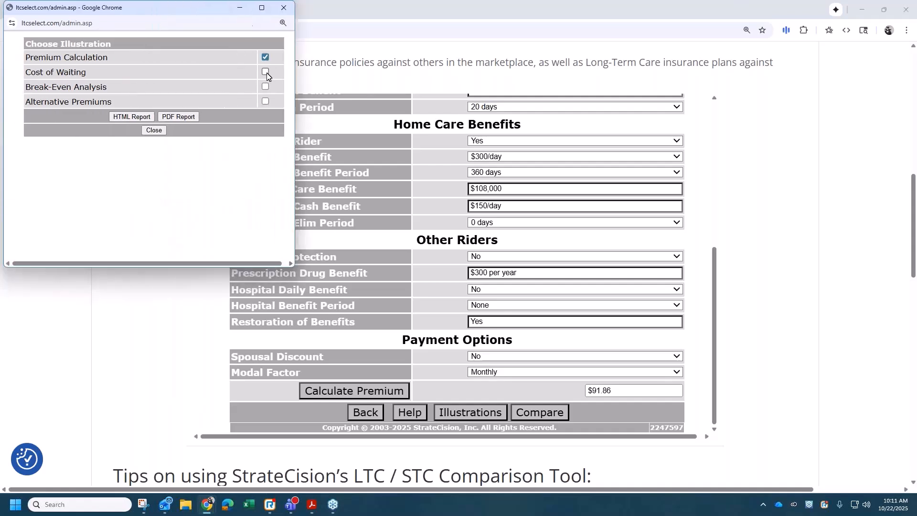
click(265, 72)
click(265, 86)
click(266, 102)
click(179, 117)
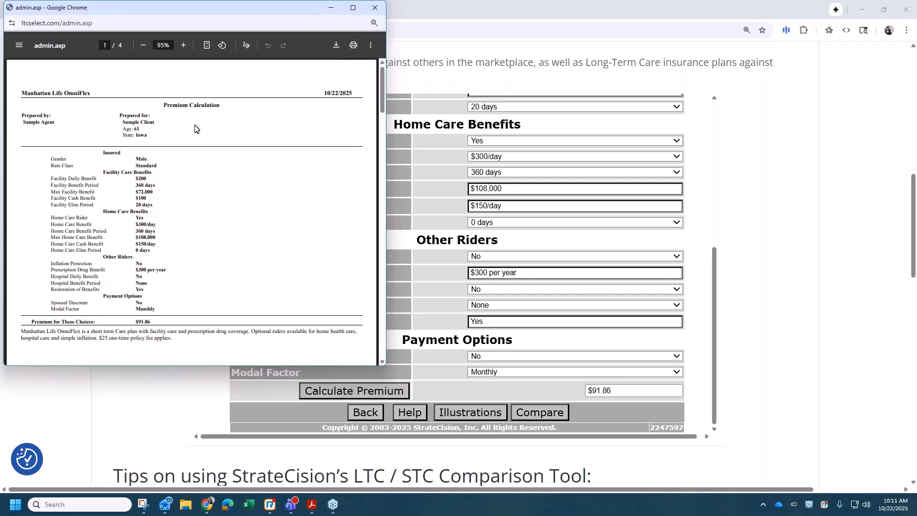
- Look through the Premium Calculation page of the PDF report and close the report
scroll(194, 129, down, 1)
scroll(194, 129, down, 3)
scroll(194, 128, up, 3)
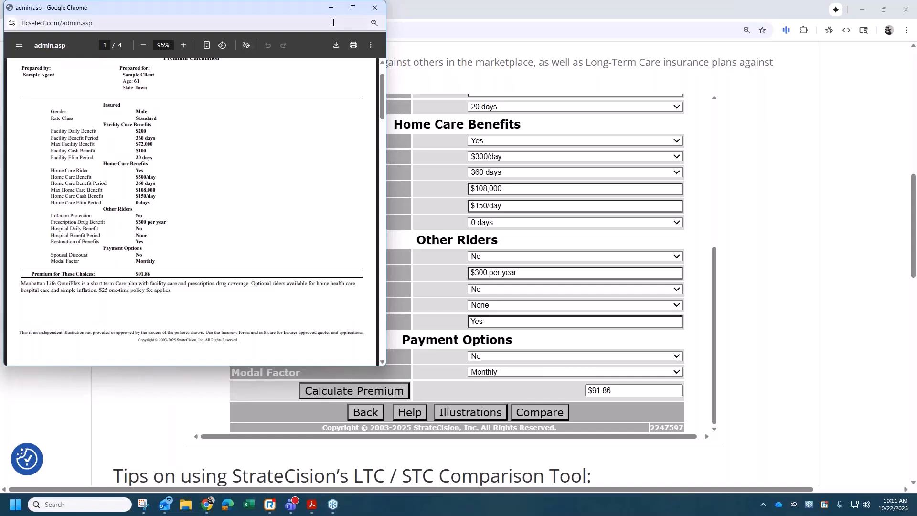
click(377, 9)
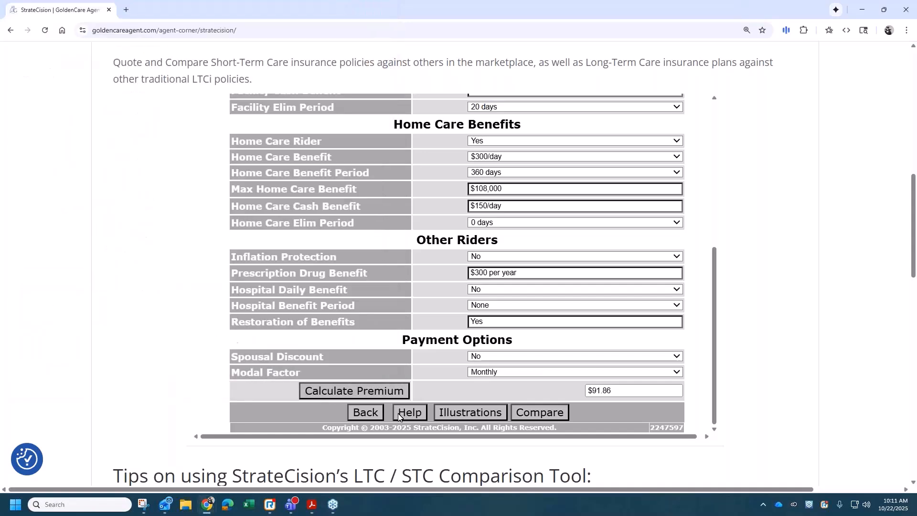
- Return to the policy comparison and delete the duplicate Manhattan Life OmniFlex quote
click(541, 413)
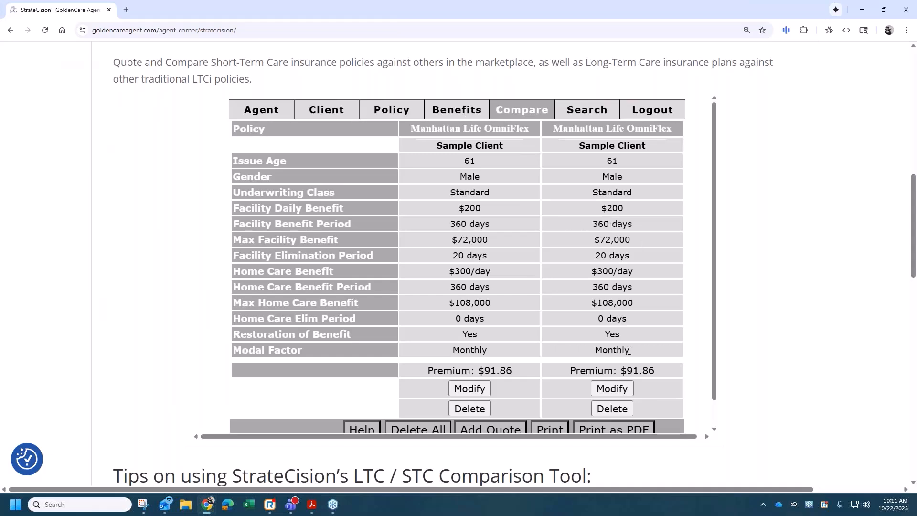
click(611, 408)
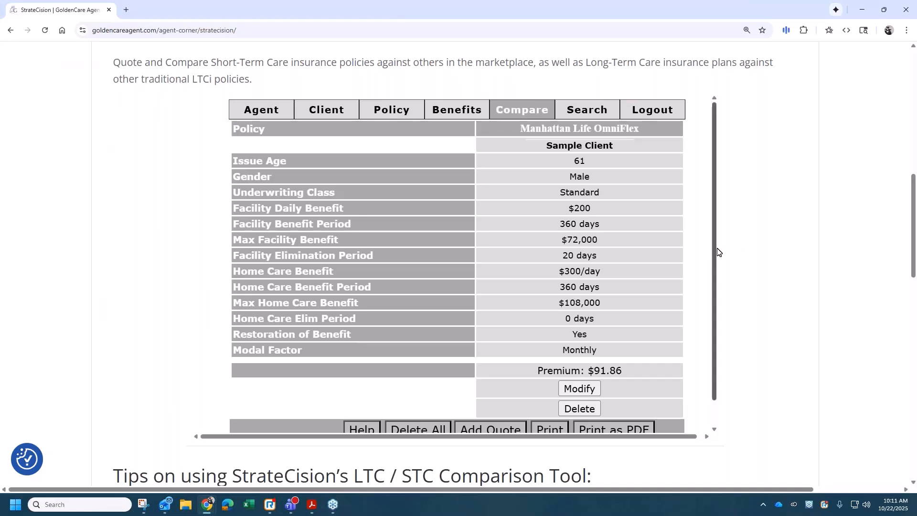
- Add another quote to the comparison, choosing the Medico/Wellabe STC policy, and open its benefits
drag(714, 252, 712, 260)
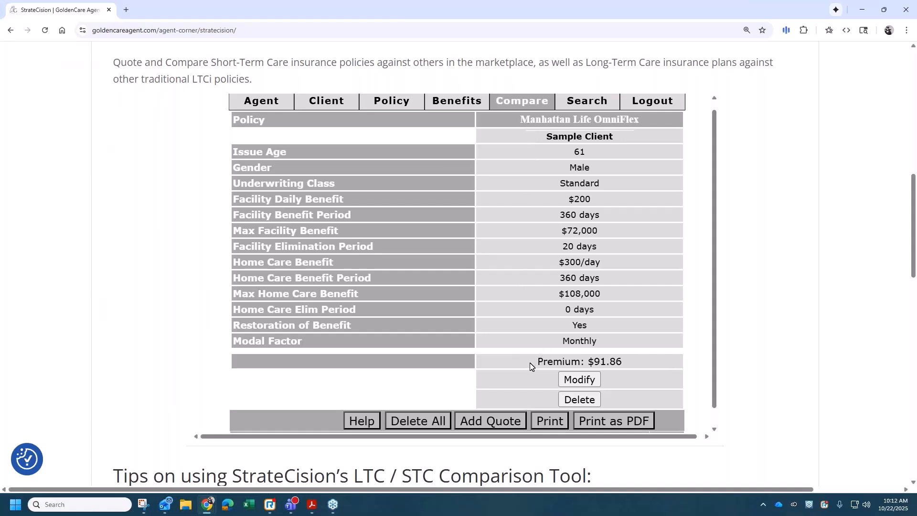
click(486, 426)
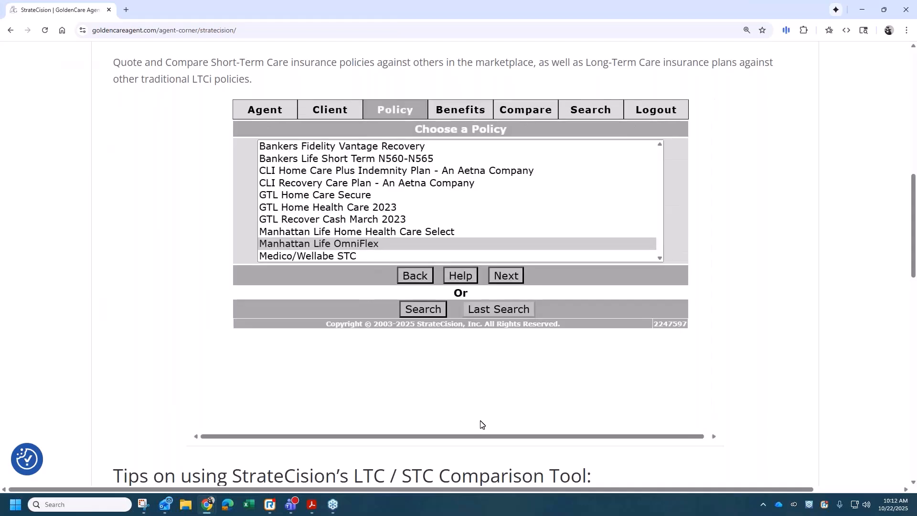
click(303, 256)
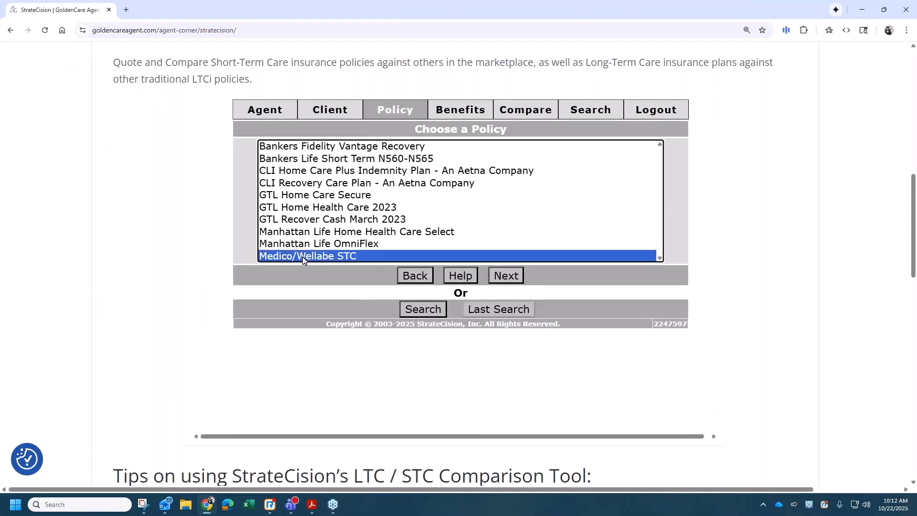
click(505, 275)
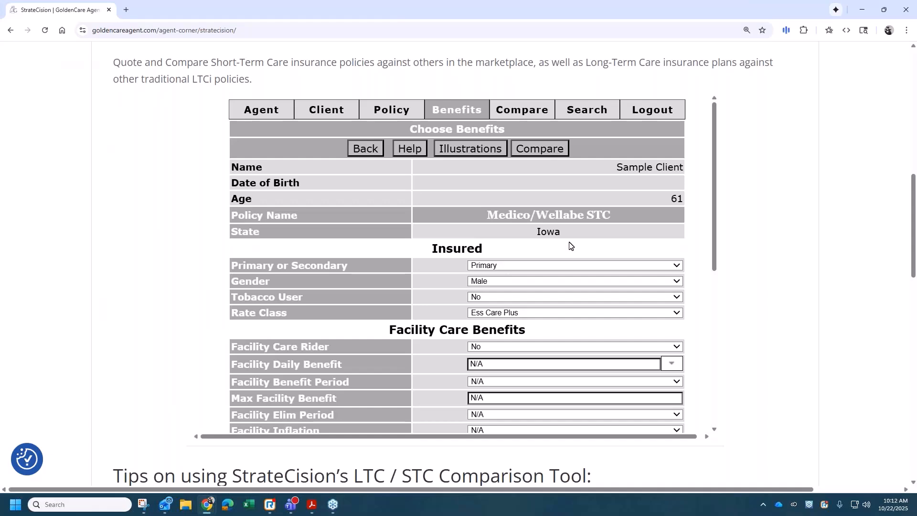
- Add the facility care rider to the Medico/Wellabe STC quote with a $200 daily benefit
scroll(570, 246, down, 2)
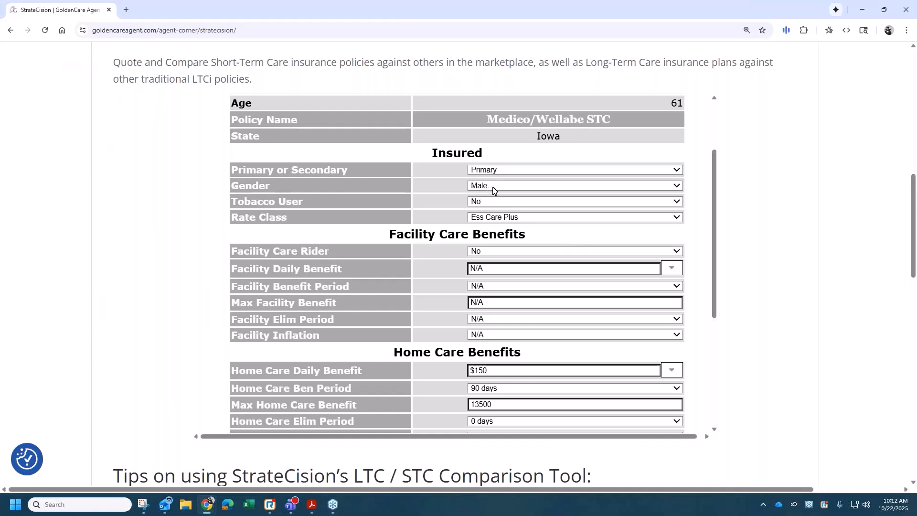
scroll(534, 254, down, 1)
scroll(534, 254, down, 3)
scroll(534, 254, up, 2)
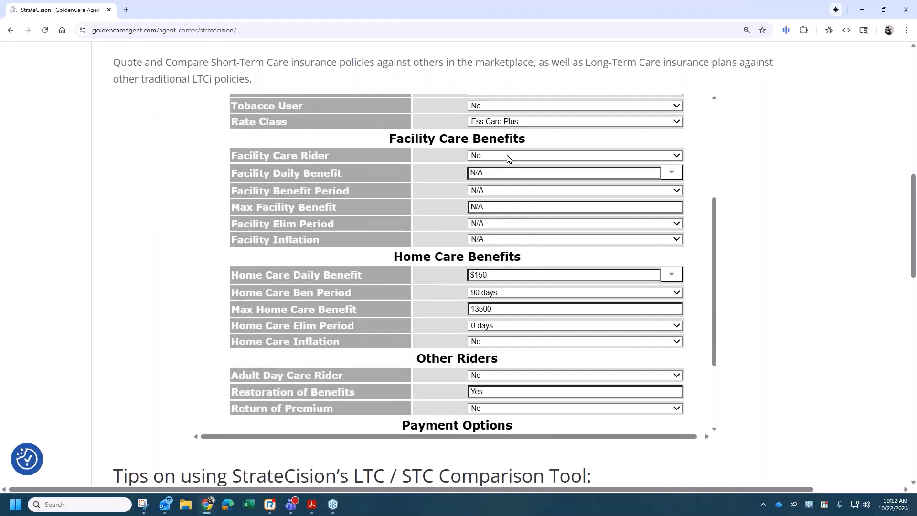
click(507, 158)
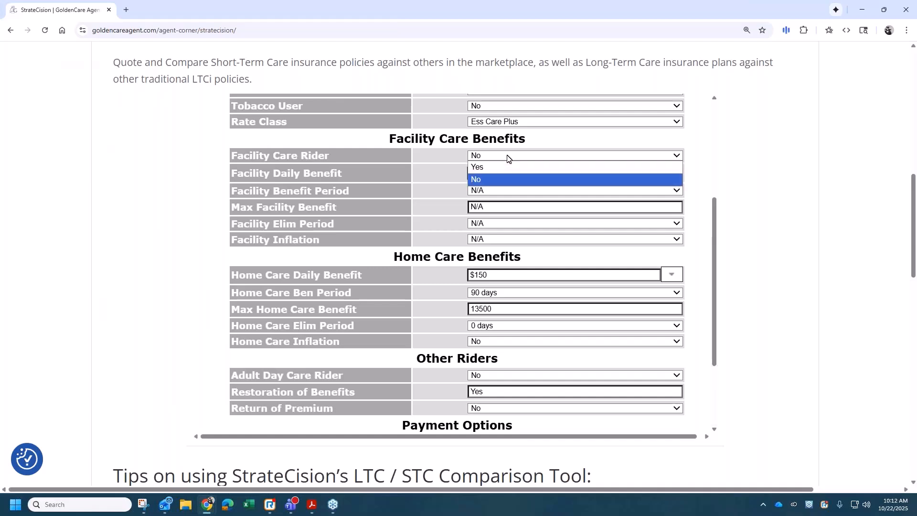
click(486, 168)
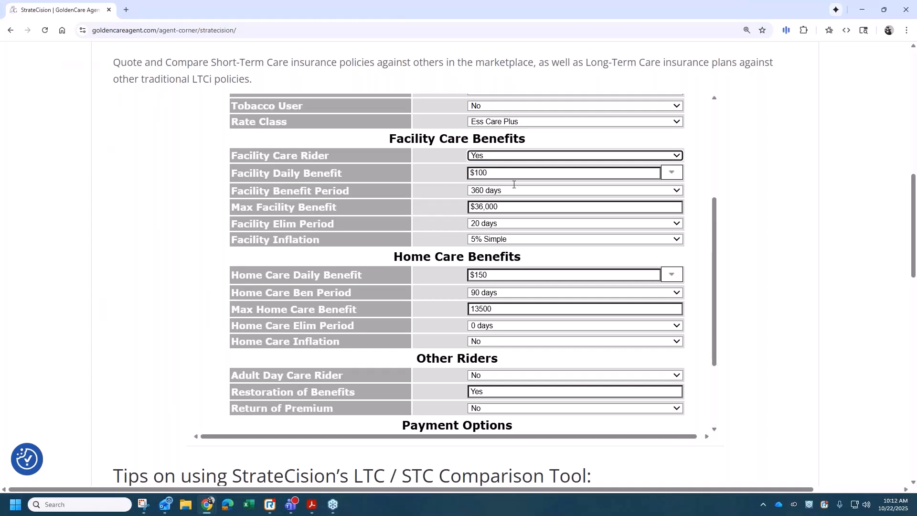
click(671, 175)
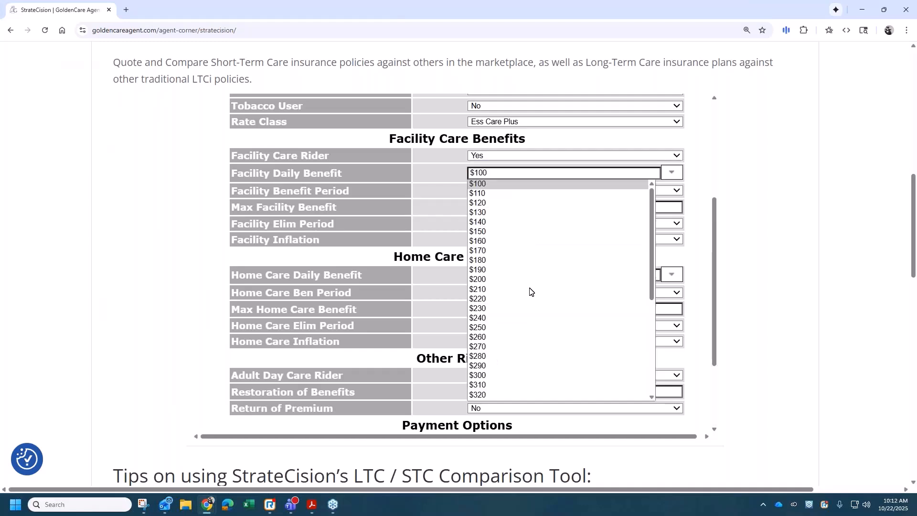
click(476, 280)
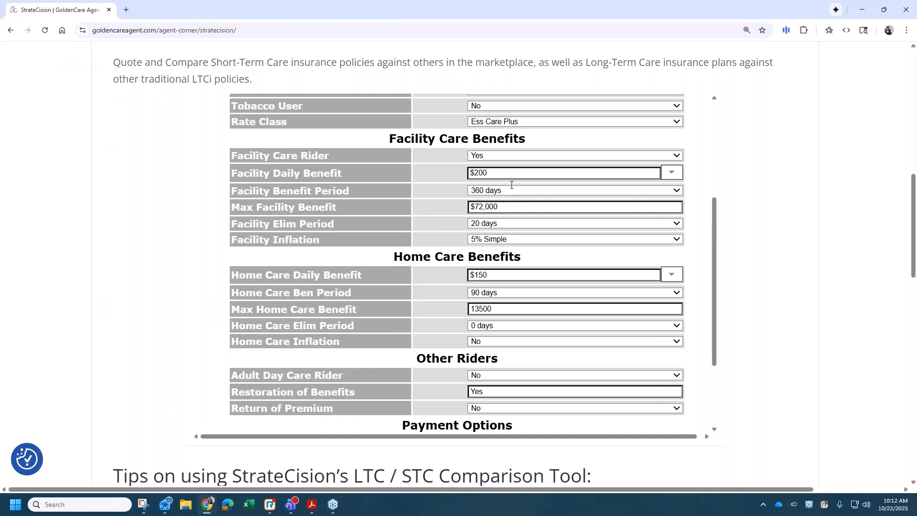
- Keep the facility elimination period at 20 days and set facility inflation to No
click(509, 225)
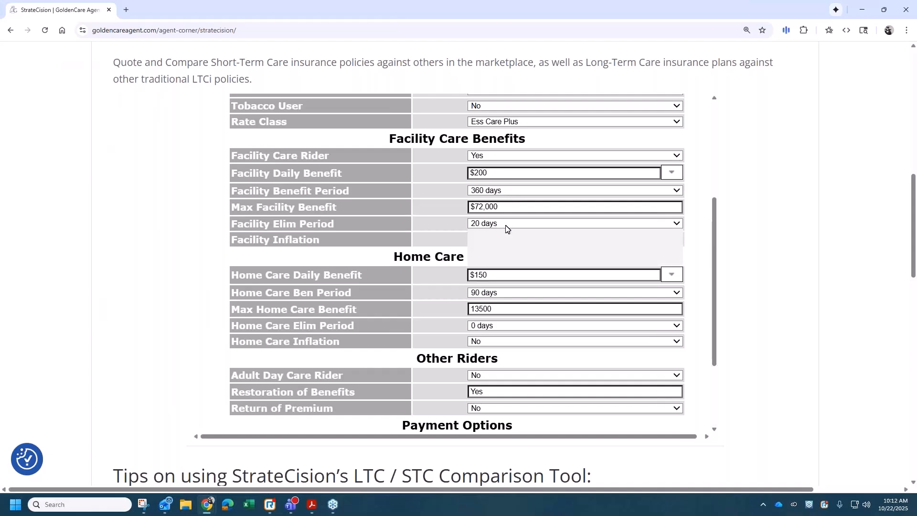
click(500, 247)
click(499, 243)
click(497, 251)
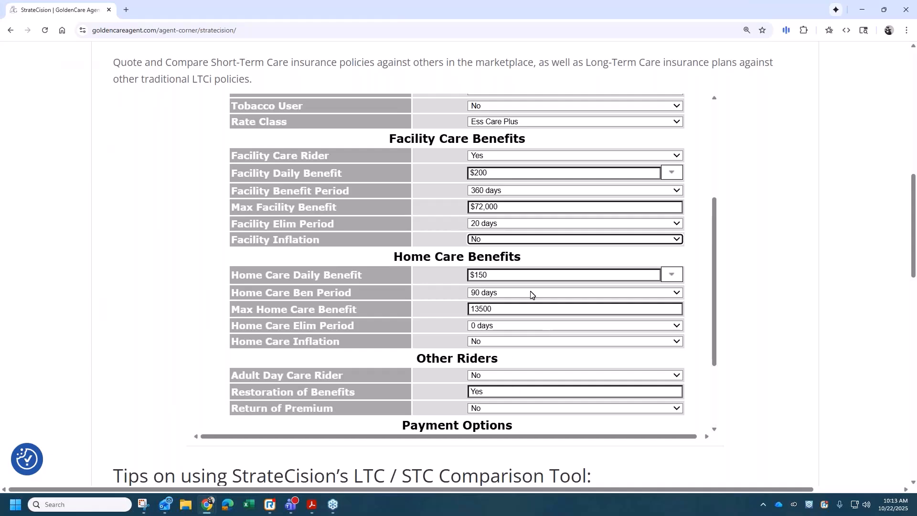
- Set the home care daily benefit to $300 and the home care benefit period to 360 days
click(671, 274)
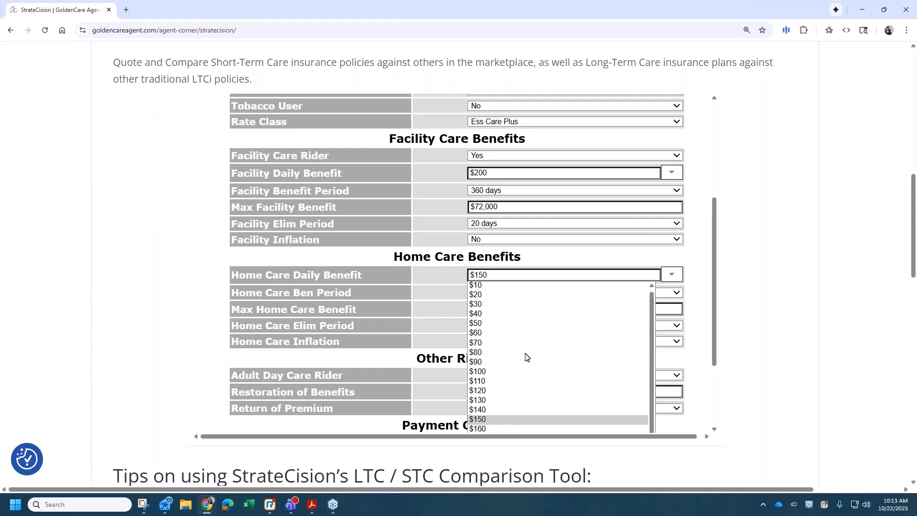
scroll(526, 357, down, 1)
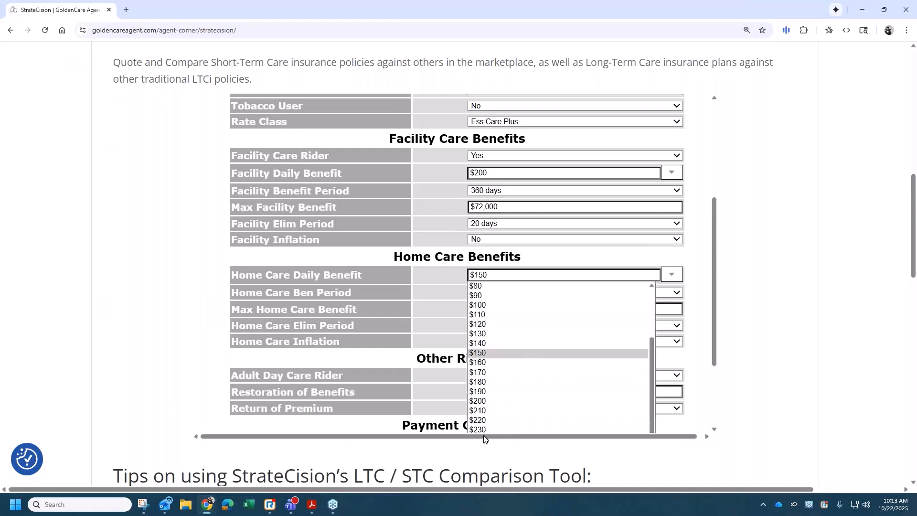
scroll(483, 410, down, 2)
click(483, 406)
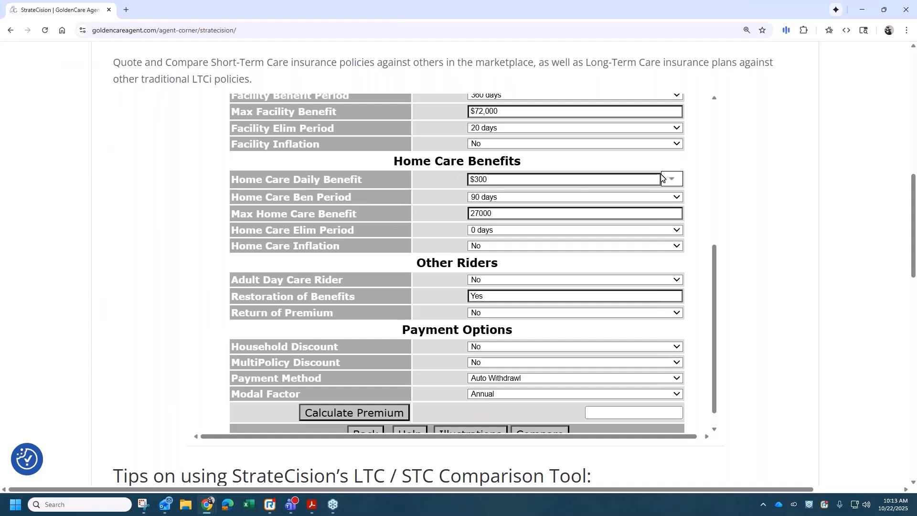
click(502, 198)
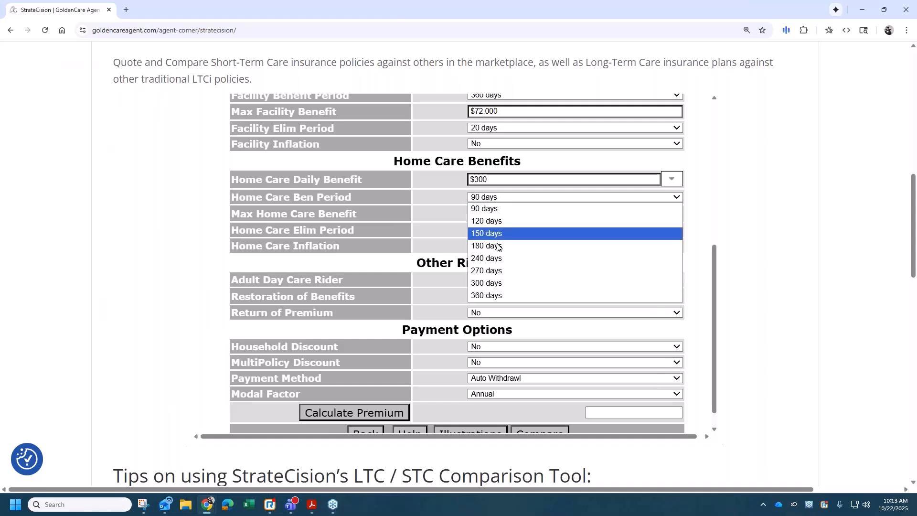
click(492, 296)
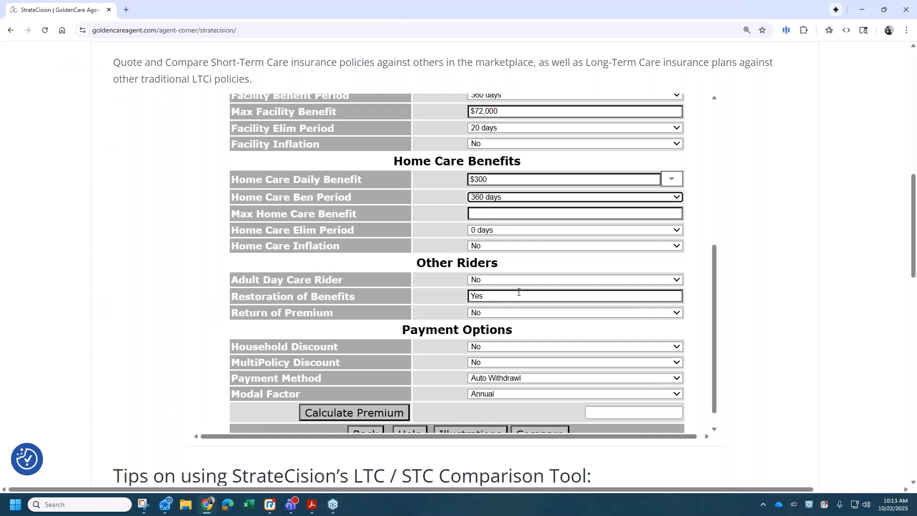
- Set the Medico/Wellabe STC quote's modal factor to Monthly and calculate the premium
click(501, 396)
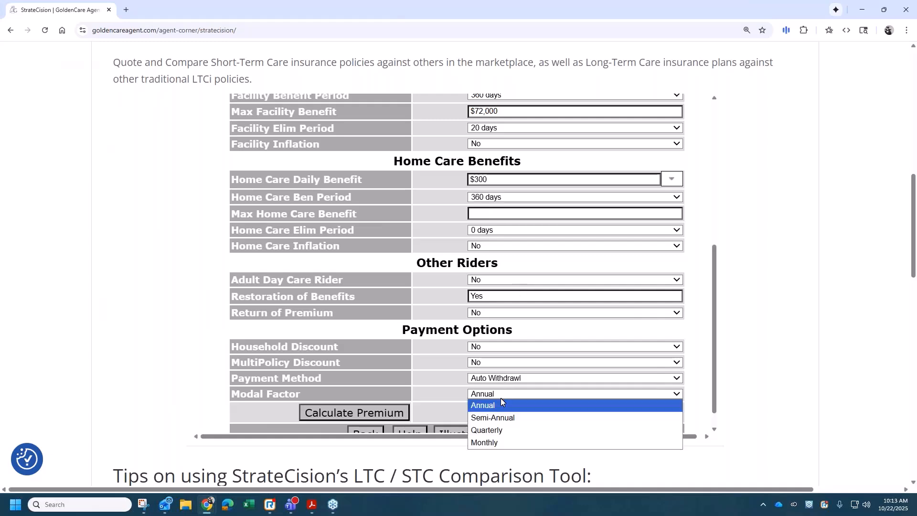
click(492, 443)
scroll(445, 379, down, 1)
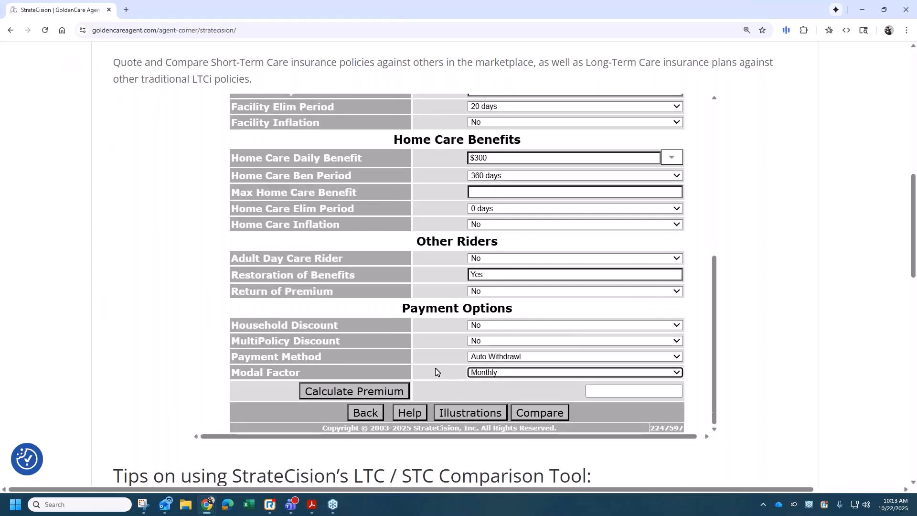
click(354, 391)
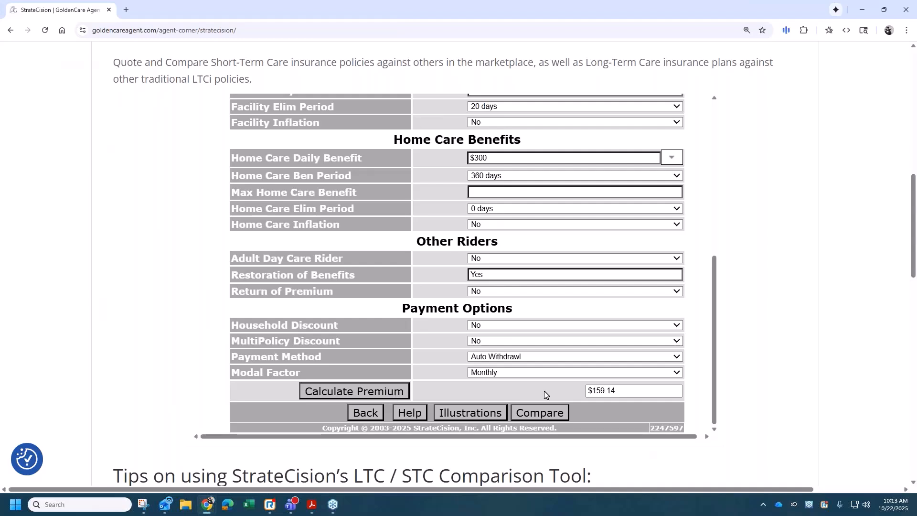
- Review the Medico/Wellabe STC quote's selected benefits and check which rate classes are available
scroll(598, 288, up, 3)
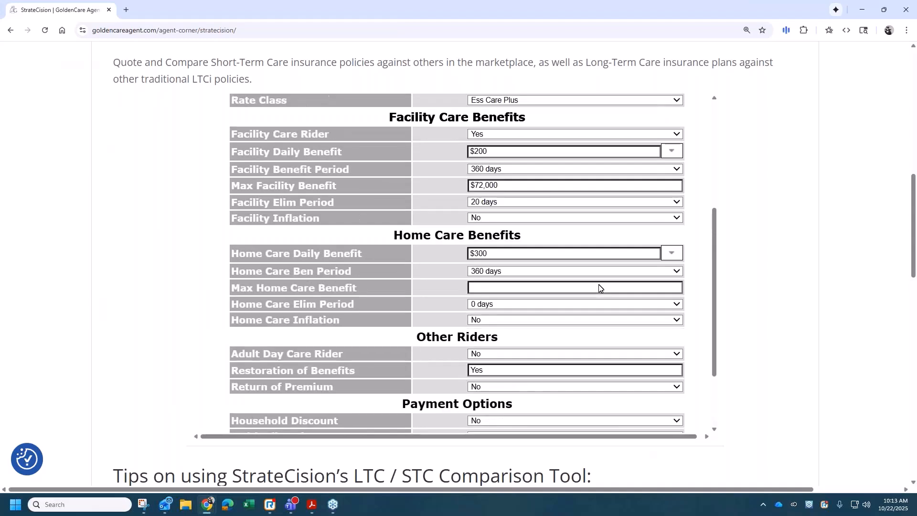
scroll(599, 286, down, 3)
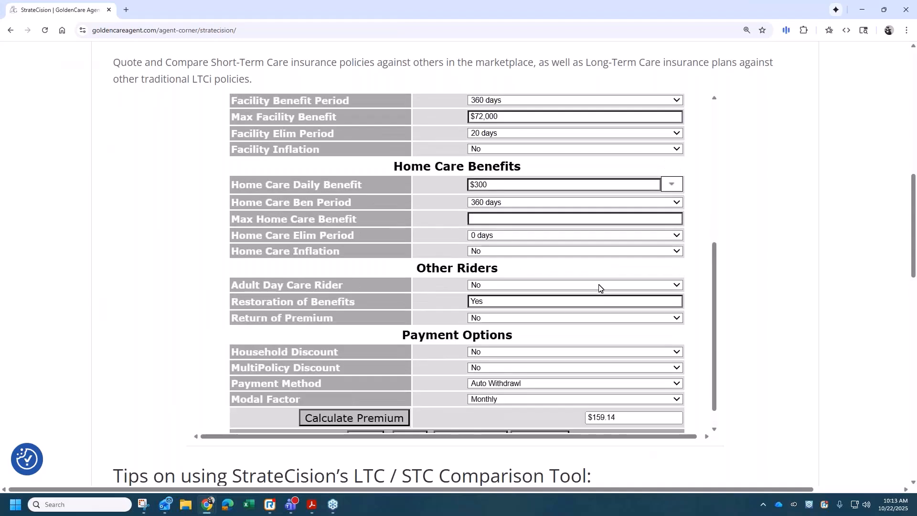
scroll(552, 215, up, 3)
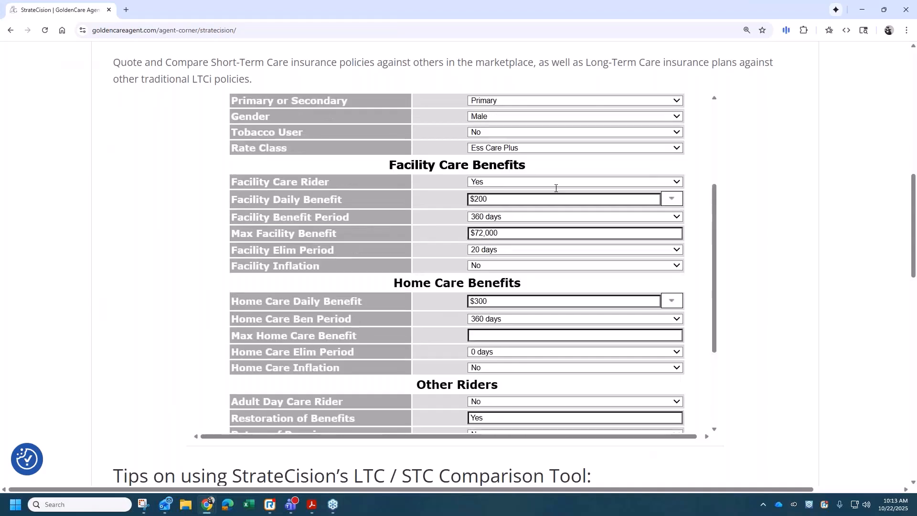
click(575, 151)
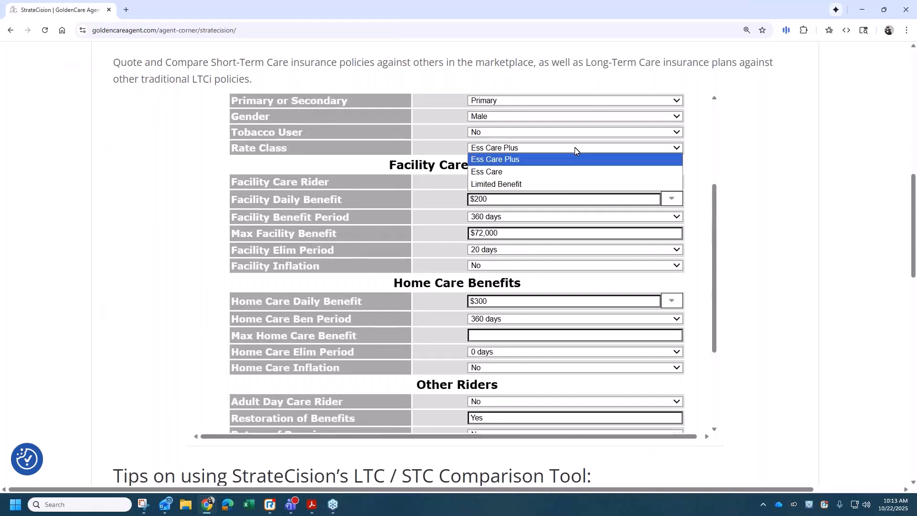
click(528, 150)
scroll(478, 153, down, 3)
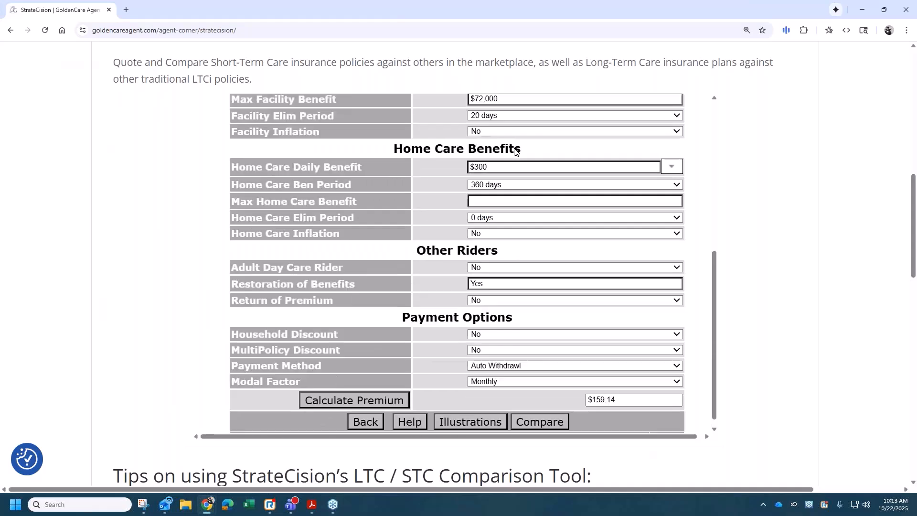
- Send the Medico/Wellabe STC quote to the comparison and start another quote with the GTL Recover Cash March 2023 policy
click(541, 416)
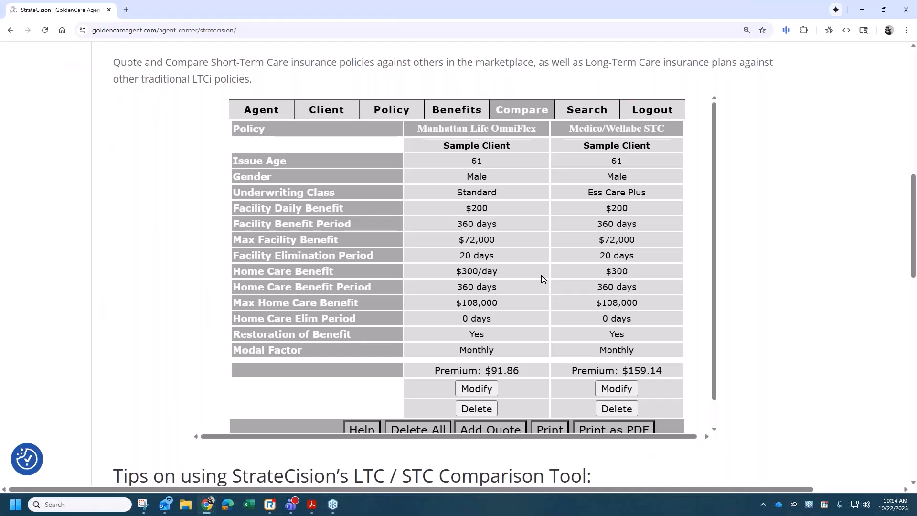
scroll(541, 278, down, 1)
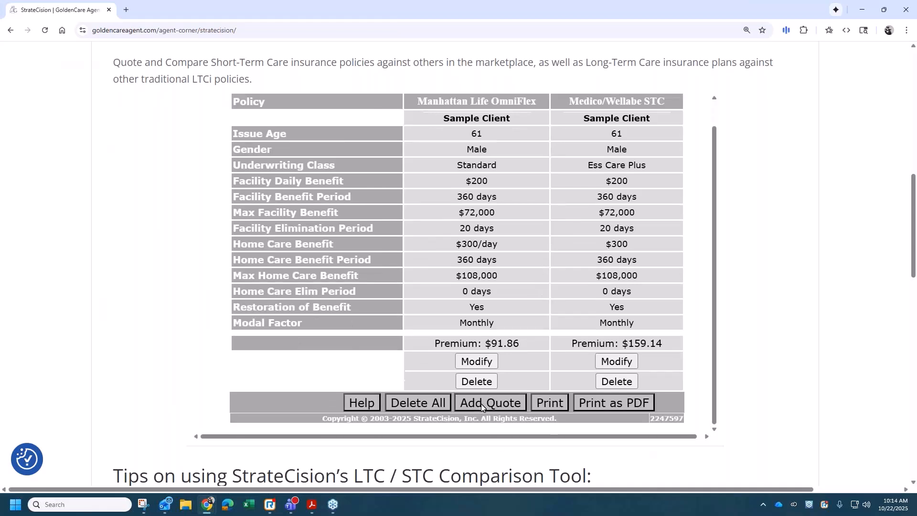
click(482, 406)
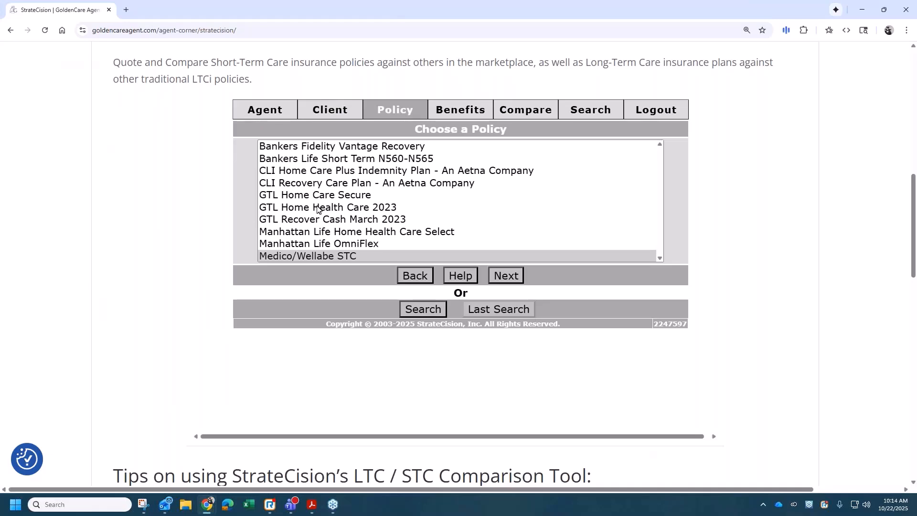
click(314, 220)
click(506, 277)
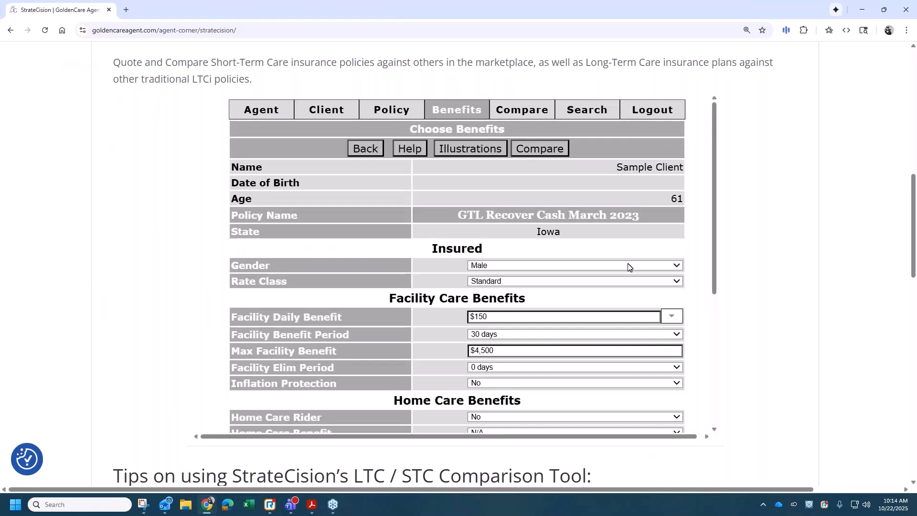
- Set the GTL Recover Cash quote's facility daily benefit to $200, benefit period to 360 days and elimination period to 20 days
scroll(562, 178, down, 2)
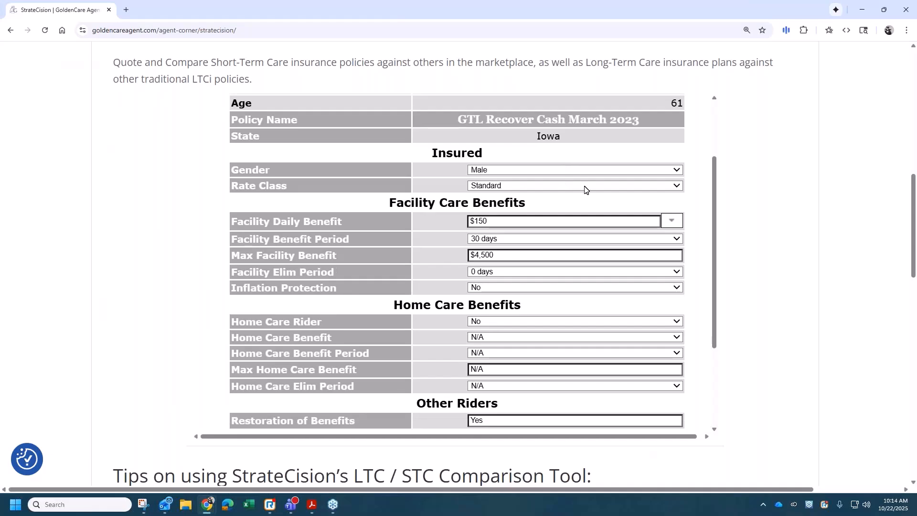
click(537, 185)
click(537, 185)
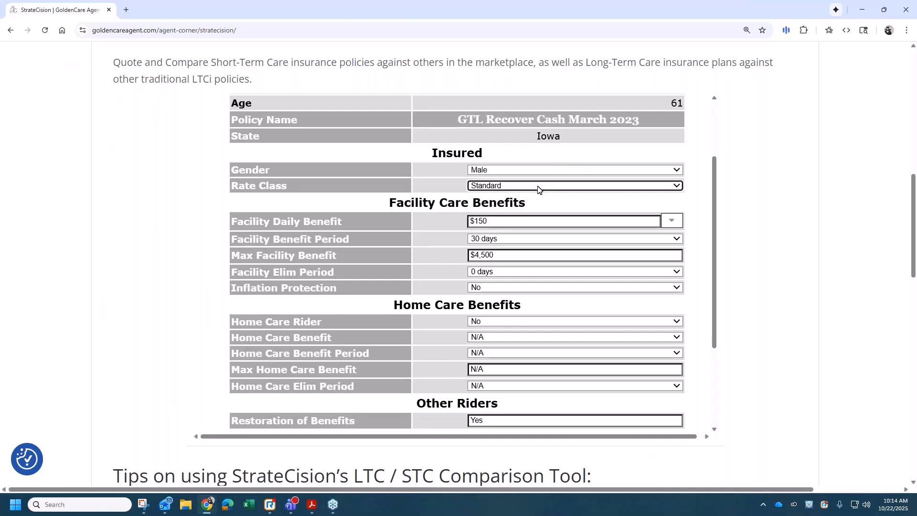
click(672, 220)
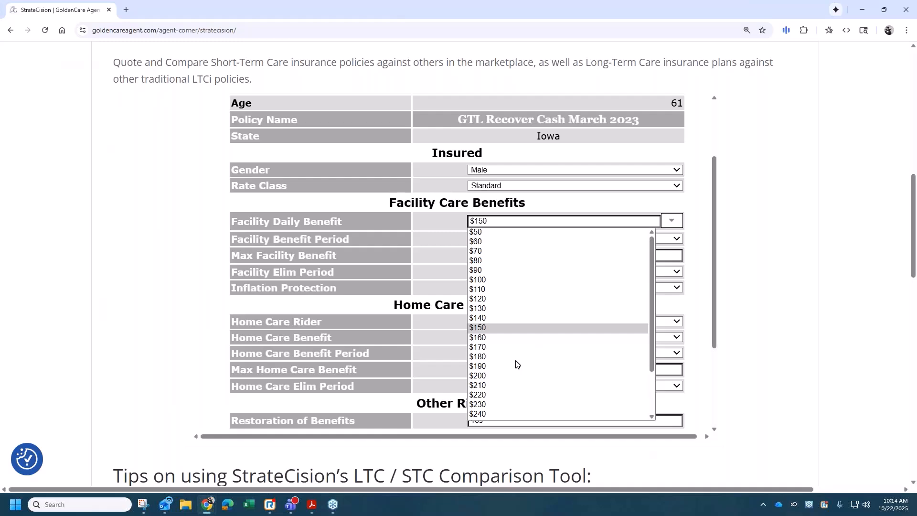
click(489, 377)
click(510, 239)
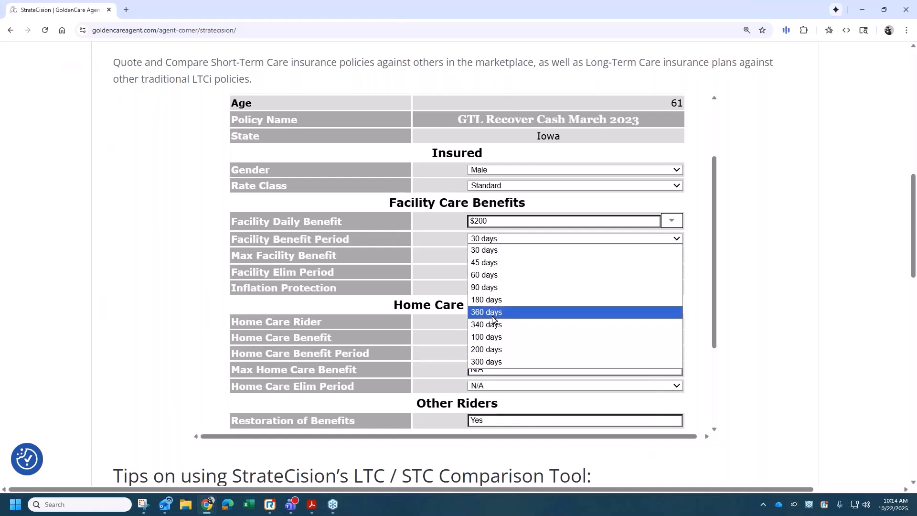
click(492, 312)
click(526, 272)
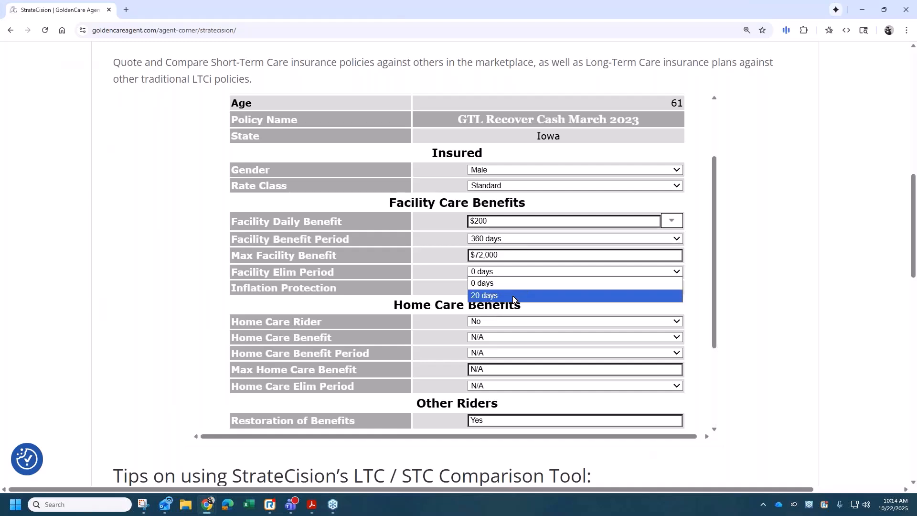
click(512, 296)
- Include the home care rider with a benefit of $1400 per week for 52 weeks and a 0-day elimination period
scroll(573, 262, down, 1)
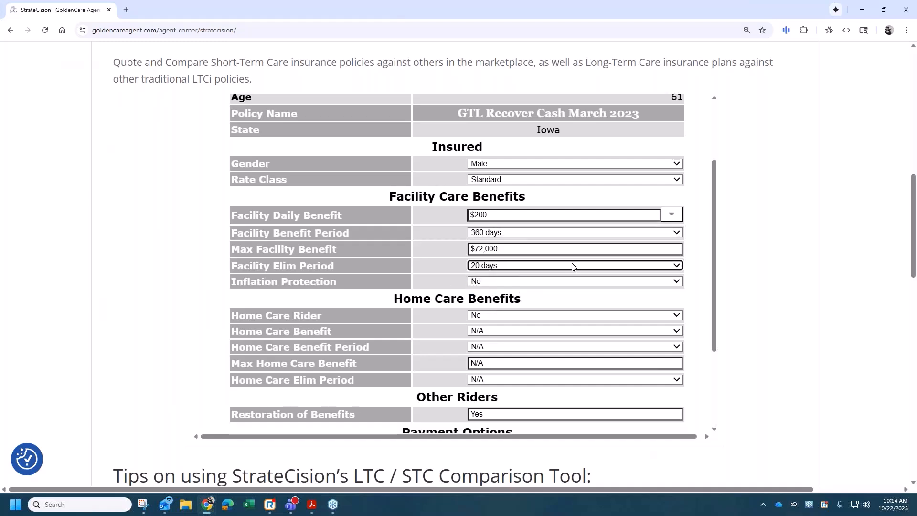
click(541, 274)
click(517, 284)
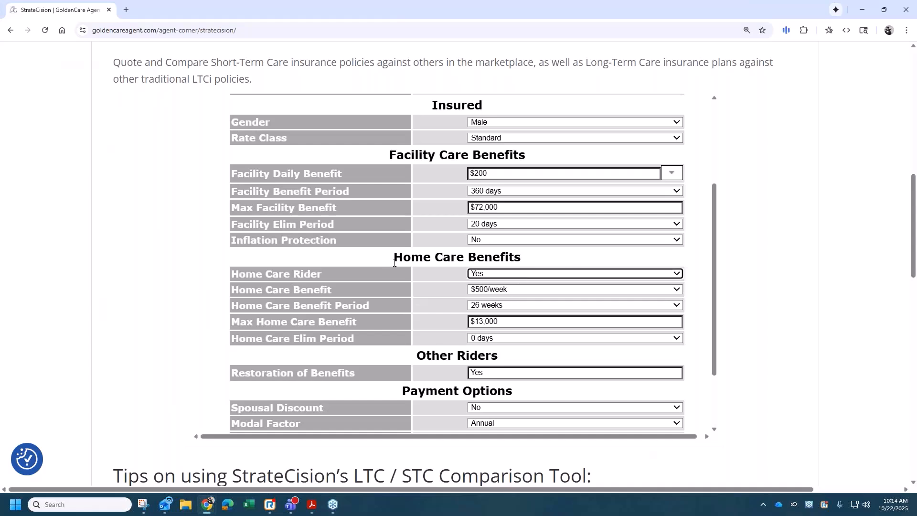
click(542, 290)
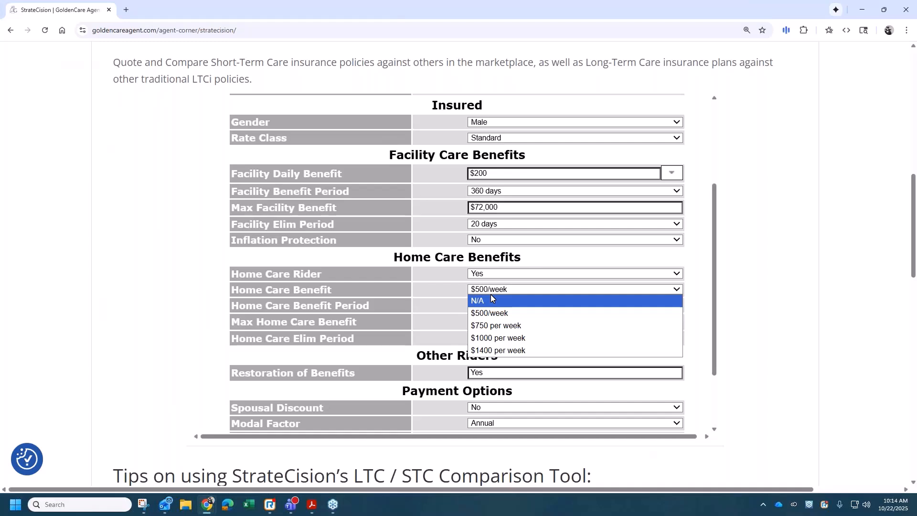
click(498, 350)
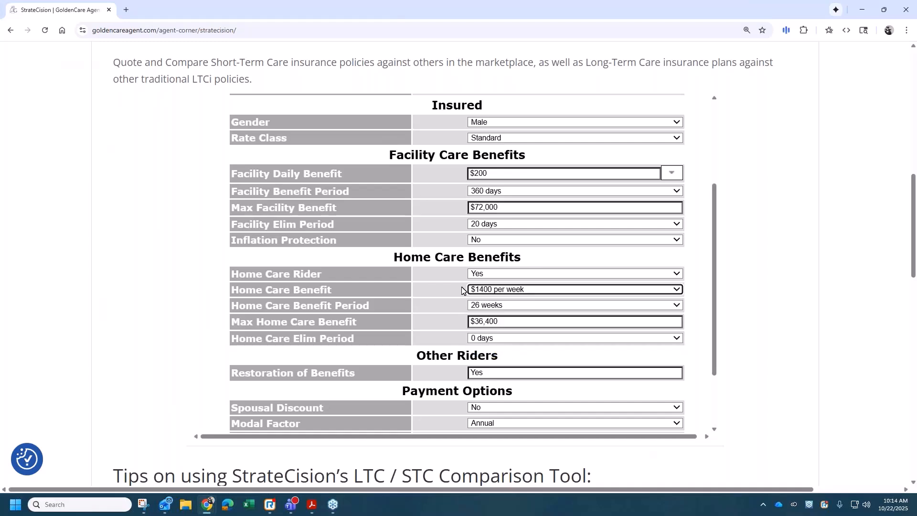
click(524, 310)
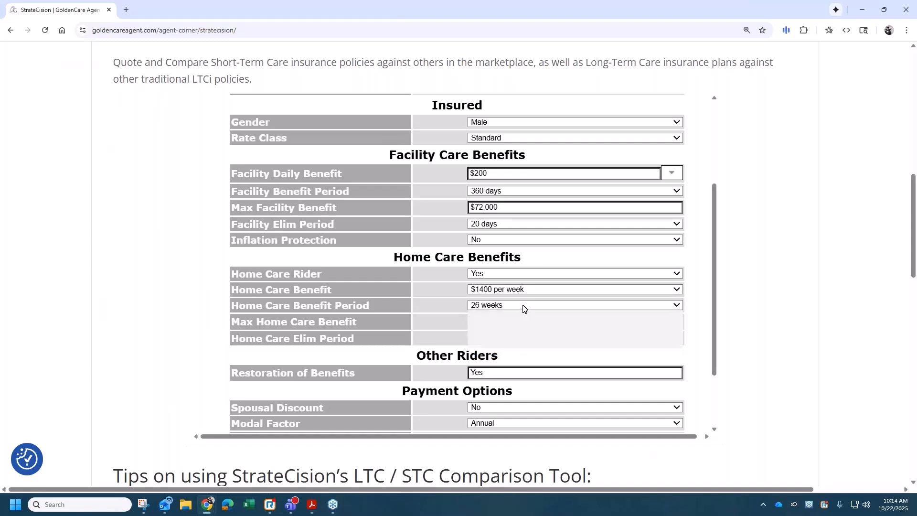
click(495, 342)
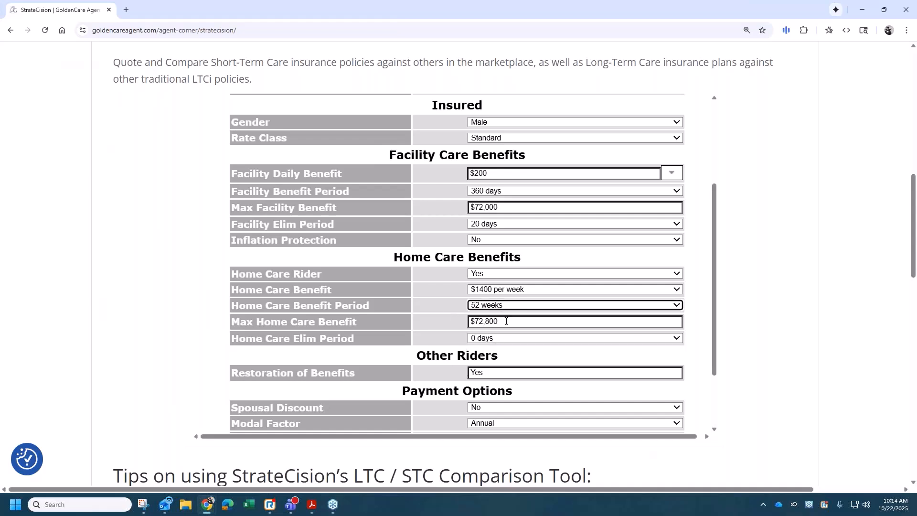
click(508, 338)
click(508, 339)
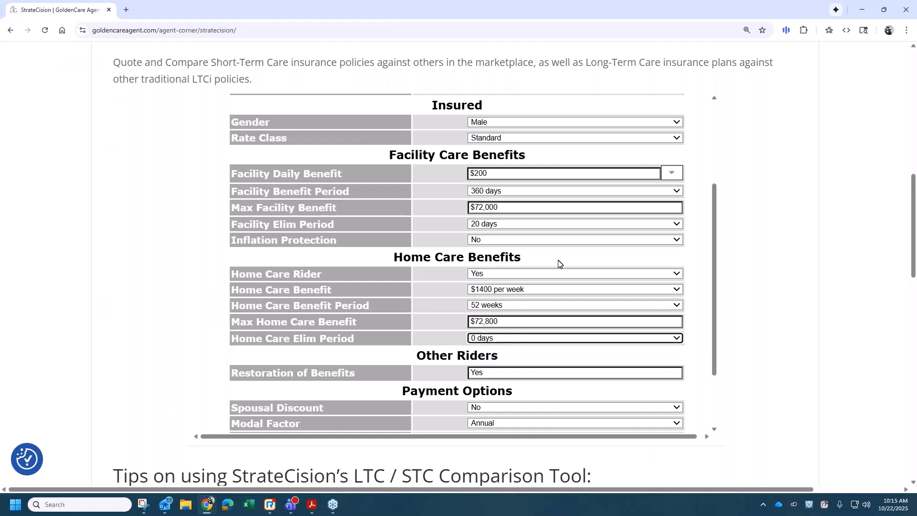
- Set the GTL Recover Cash quote's modal factor to Monthly and calculate the premium
scroll(557, 262, down, 1)
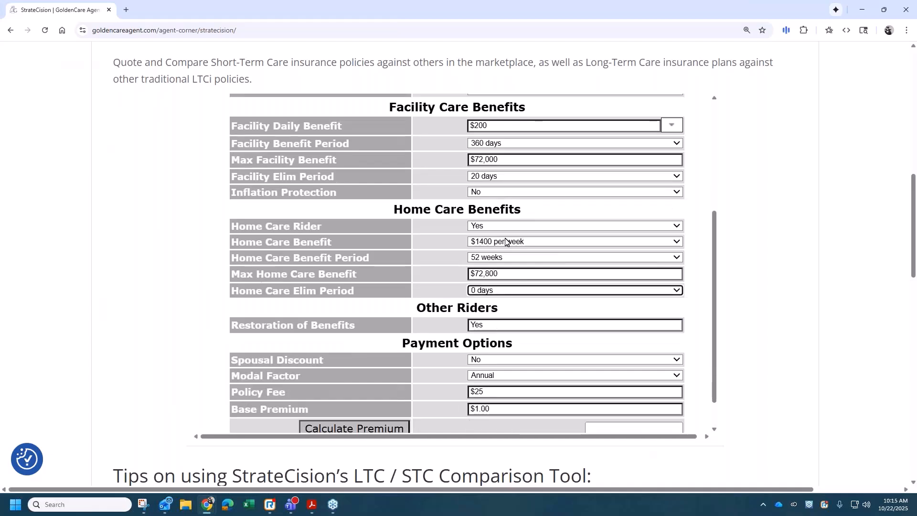
click(499, 379)
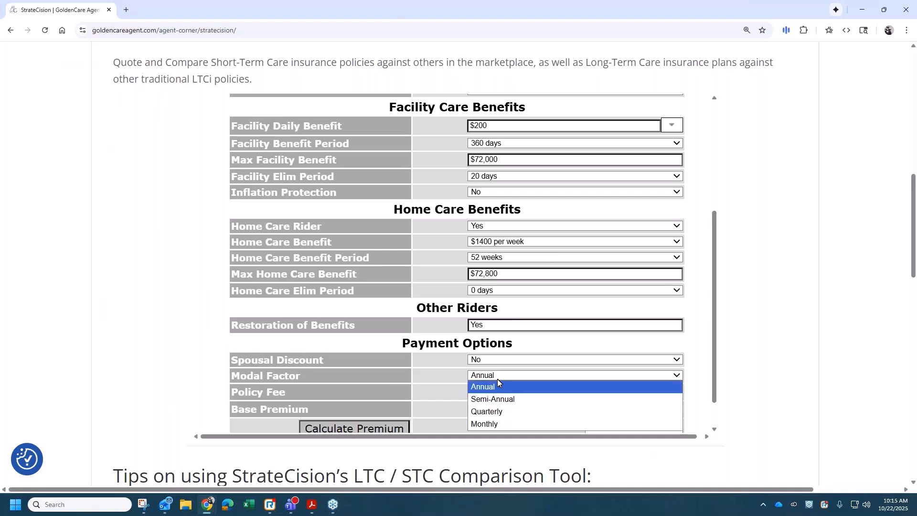
click(492, 421)
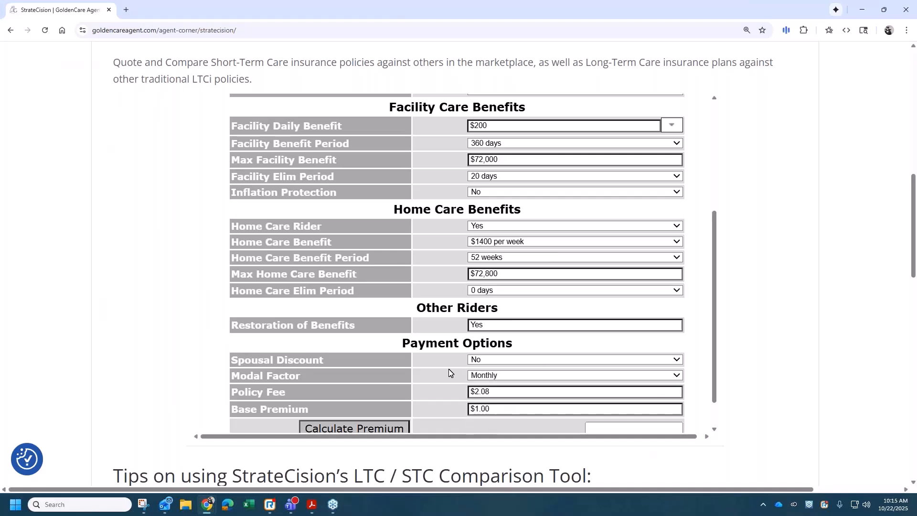
scroll(450, 373, down, 1)
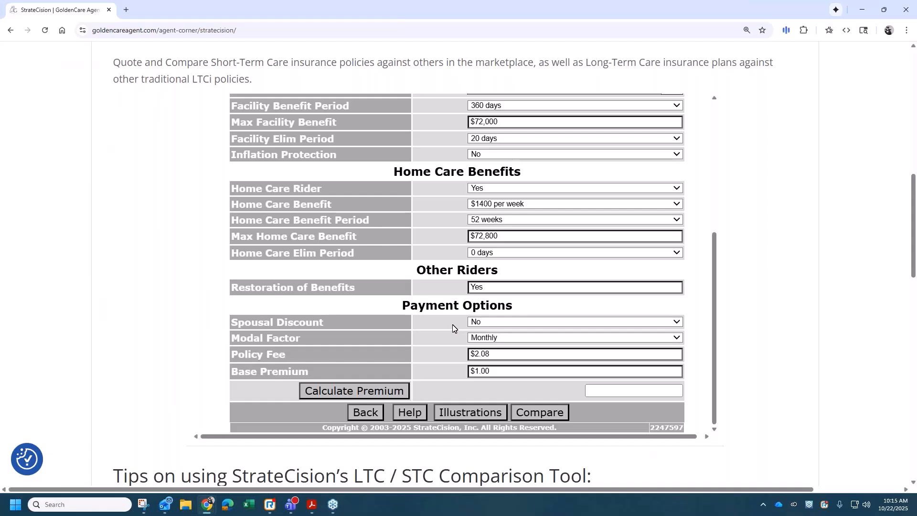
click(369, 396)
- Send the GTL Recover Cash quote to the comparison and review the three policies' benefits and premiums side by side
click(541, 414)
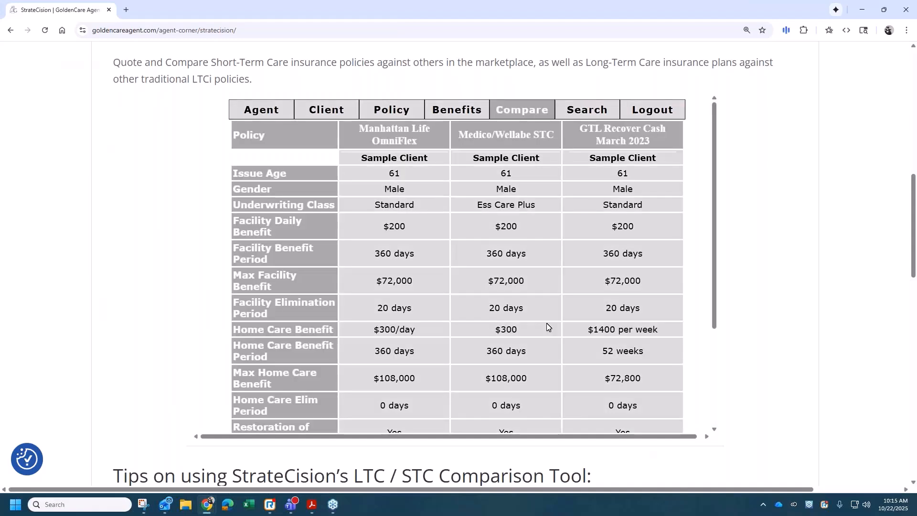
scroll(532, 264, down, 1)
scroll(533, 264, down, 2)
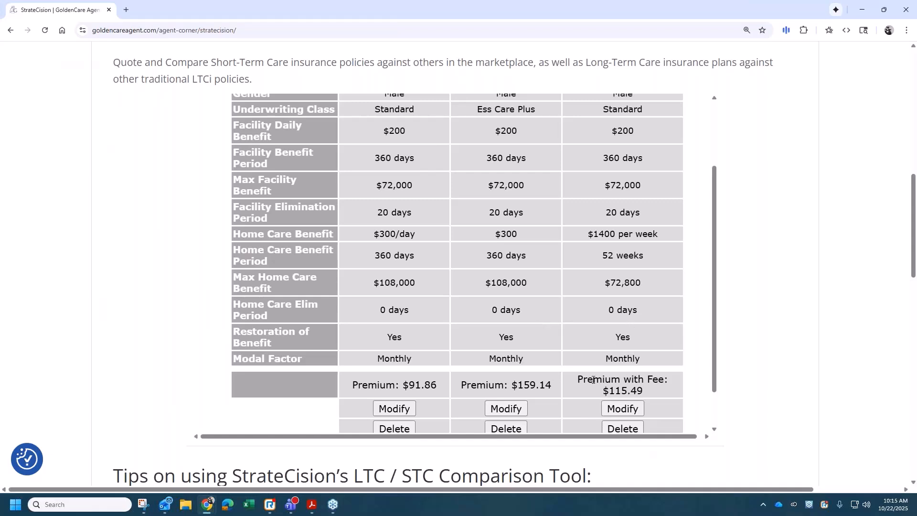
drag(579, 379, 671, 384)
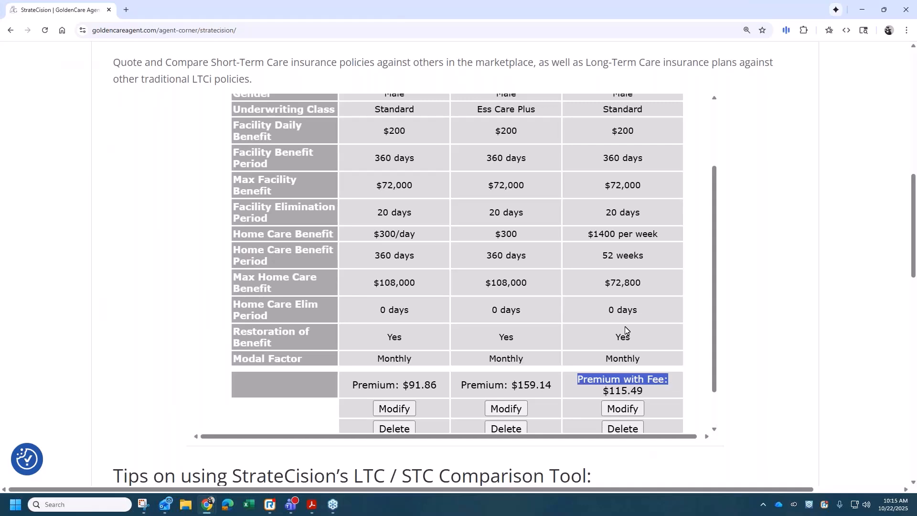
- Add another quote to the comparison using the CLI Recovery Care Plan - An Aetna Company policy
scroll(628, 333, down, 1)
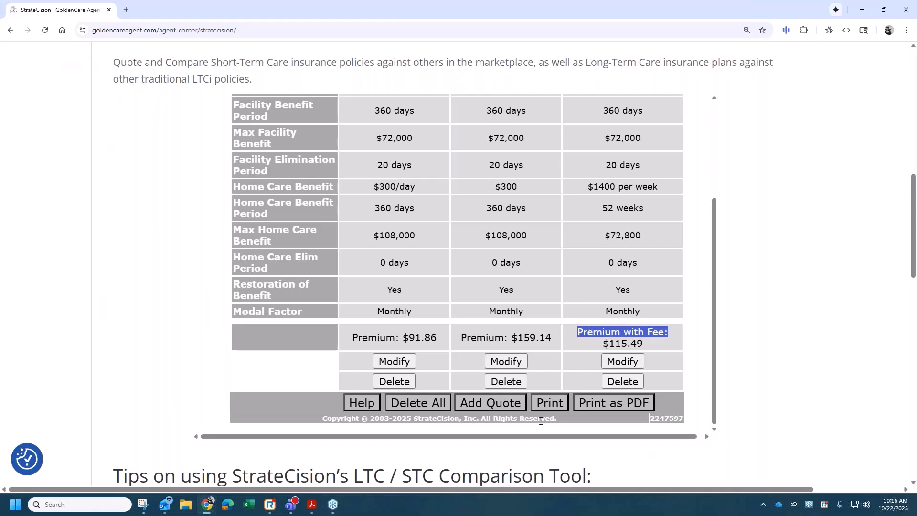
click(490, 405)
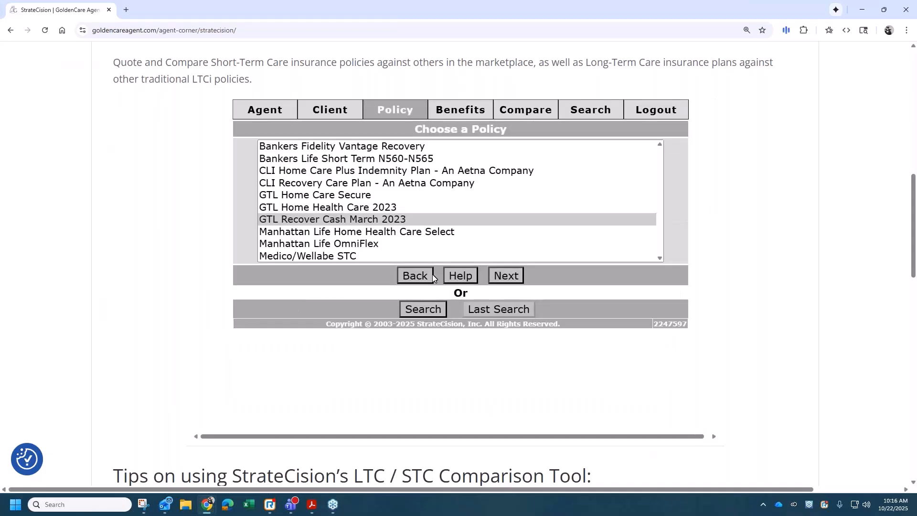
click(317, 183)
click(505, 275)
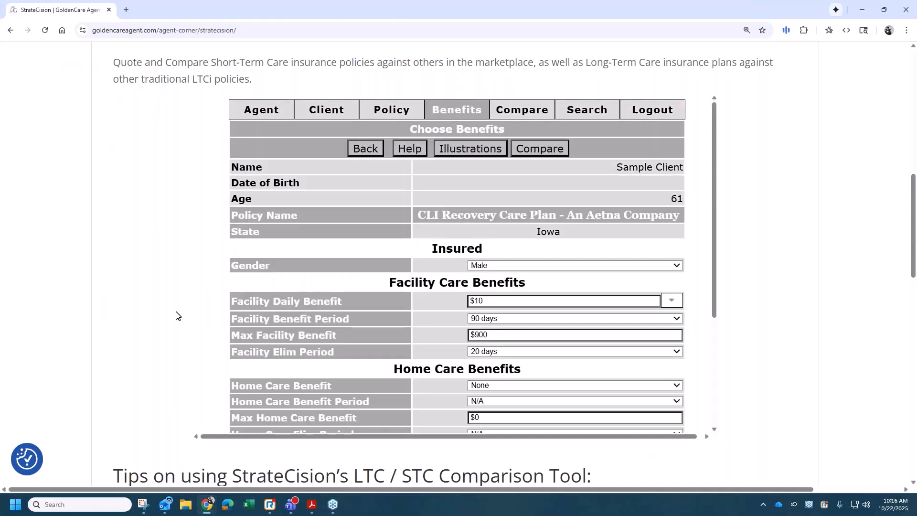
- Set the CLI Recovery Care Plan's facility daily benefit to $200, benefit period to 360 days and elimination period to 0 days
scroll(492, 253, down, 2)
click(506, 209)
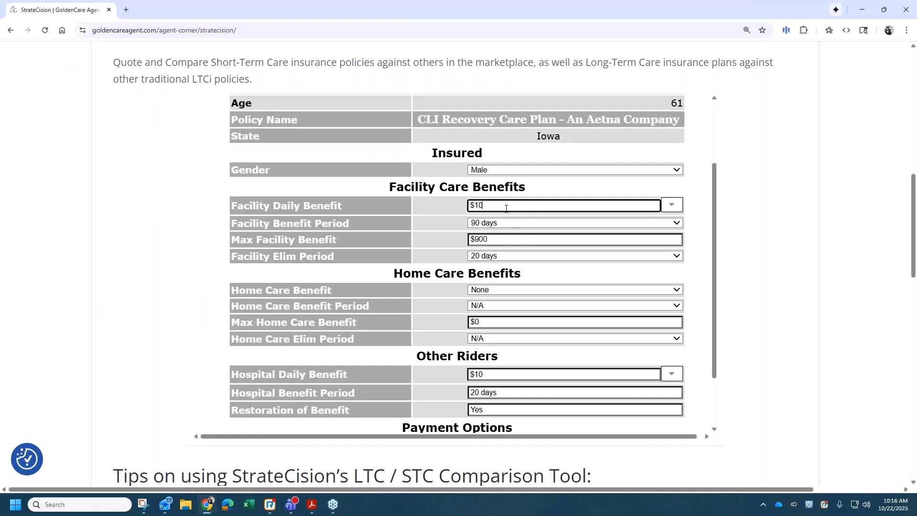
click(503, 223)
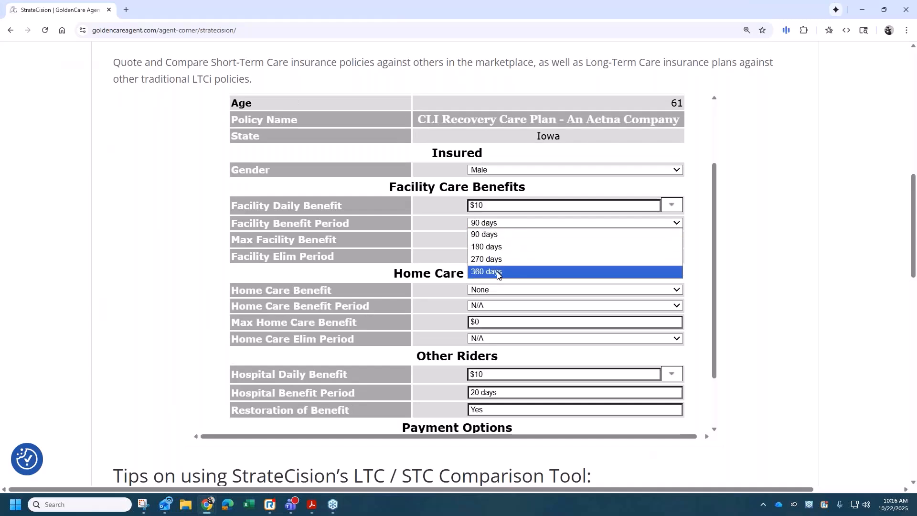
click(497, 271)
click(487, 206)
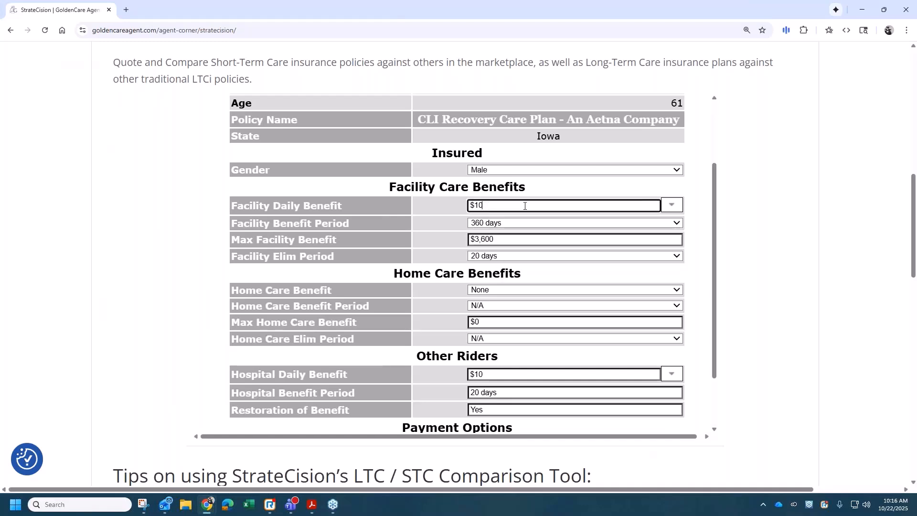
click(666, 209)
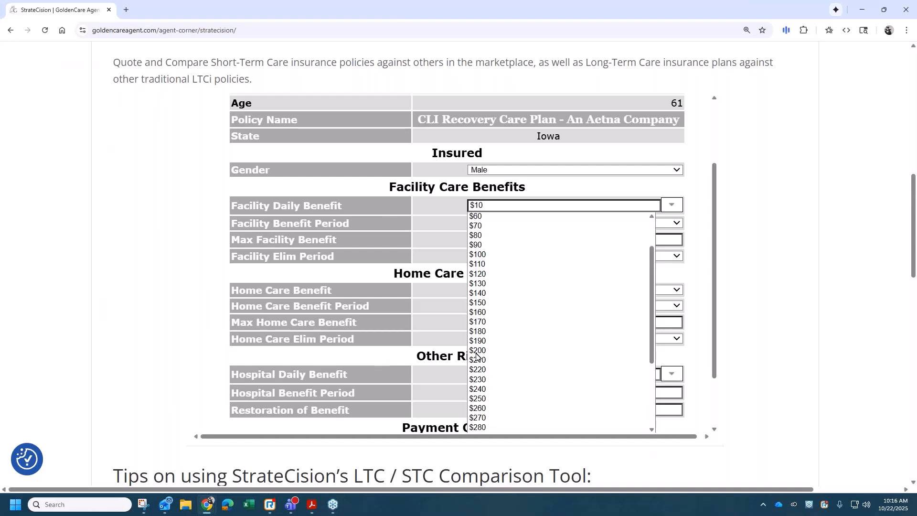
scroll(479, 358, down, 1)
click(479, 354)
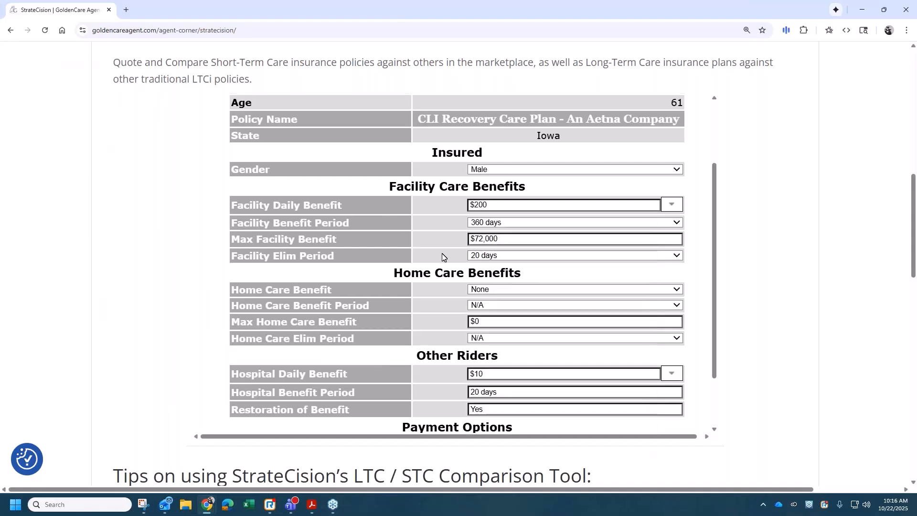
click(506, 256)
click(499, 267)
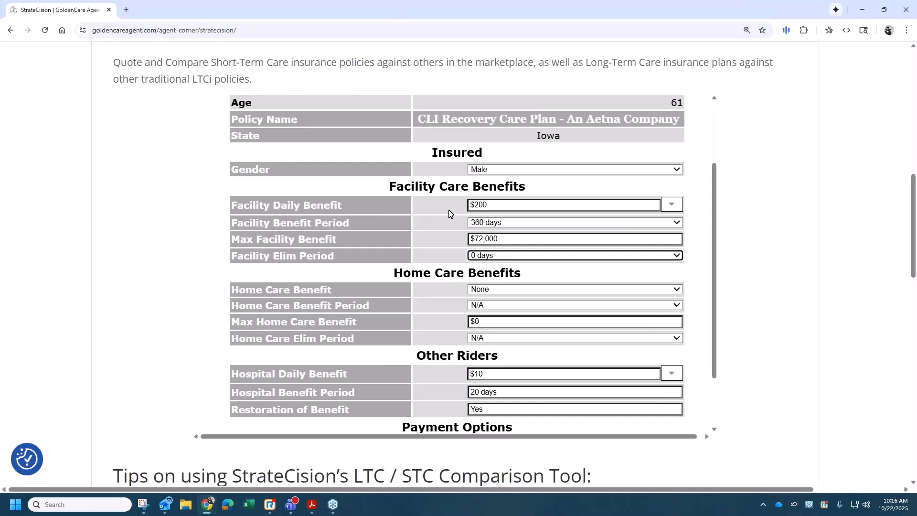
- Highlight the reference number in the footer of the CLI Recovery Care Plan's benefits page
scroll(457, 224, down, 1)
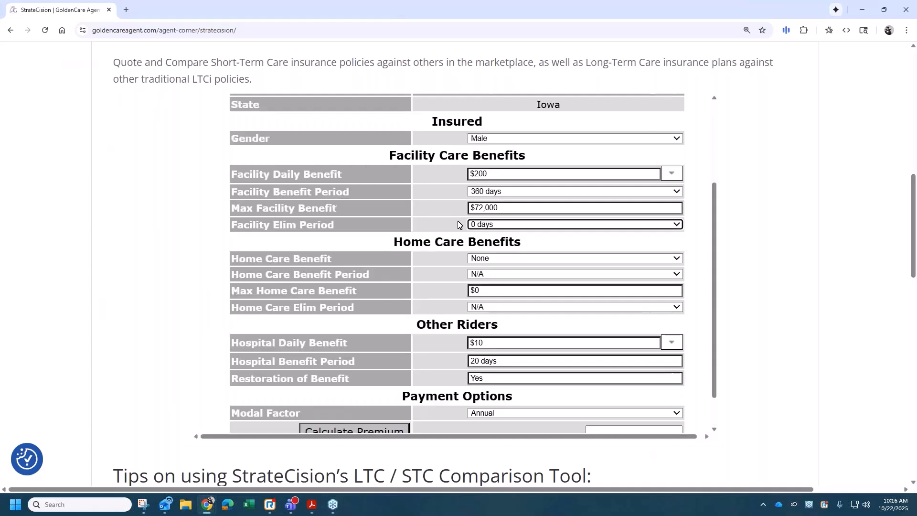
scroll(457, 224, down, 1)
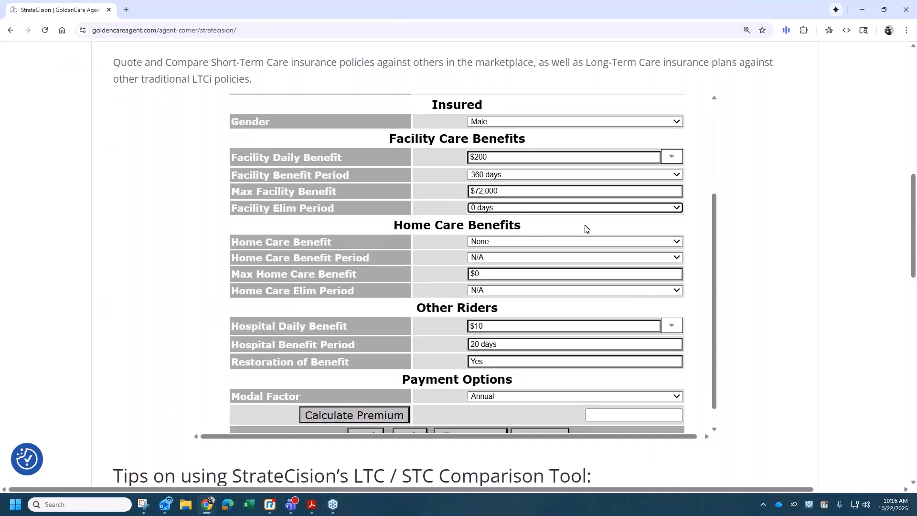
scroll(697, 237, down, 1)
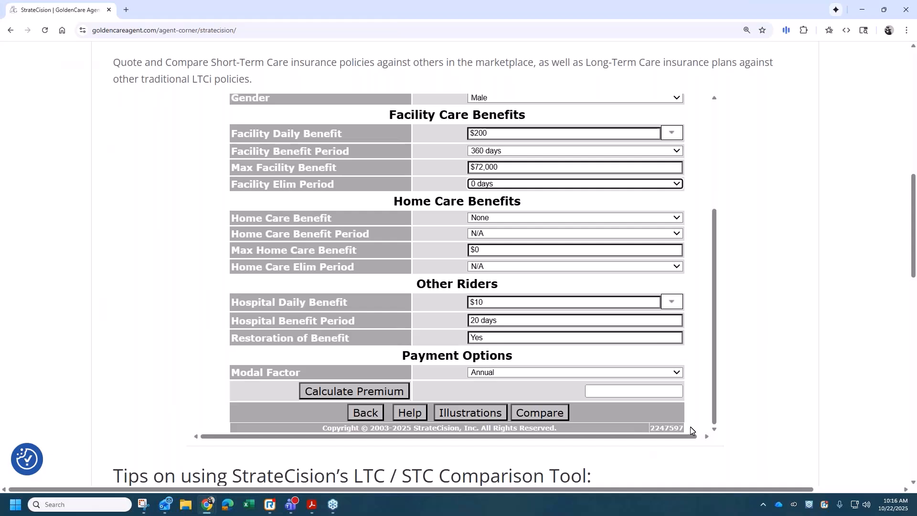
drag(691, 428, 652, 428)
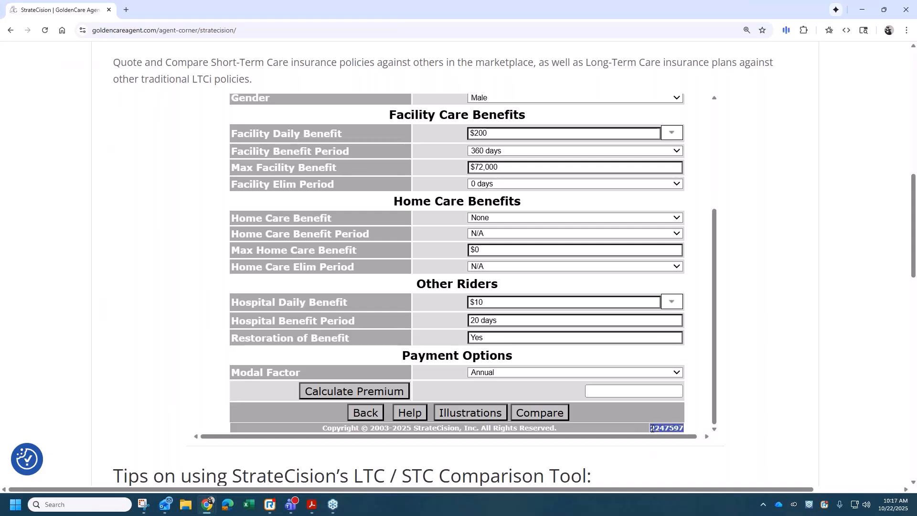
click(689, 429)
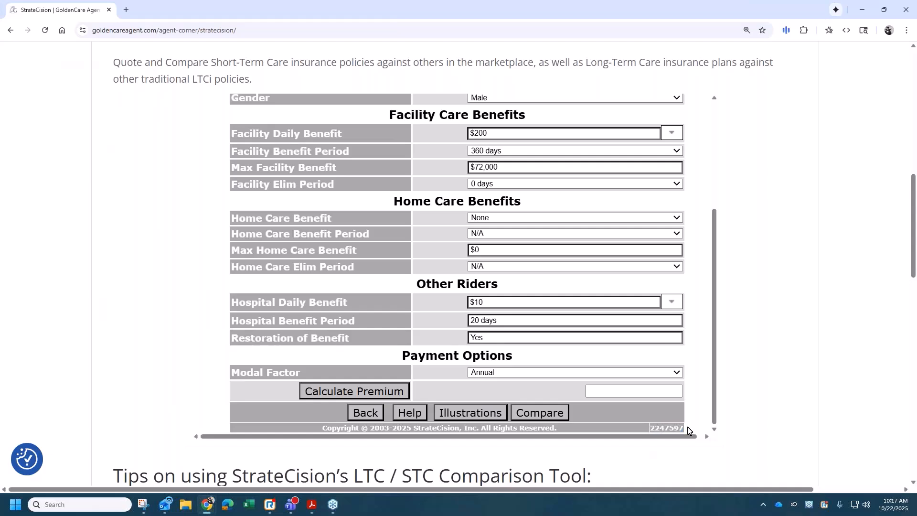
drag(684, 428, 650, 431)
click(439, 221)
- Set the CLI Recovery Care Plan's home care benefit to $1200 per week and its home care benefit period to 52 weeks
click(494, 219)
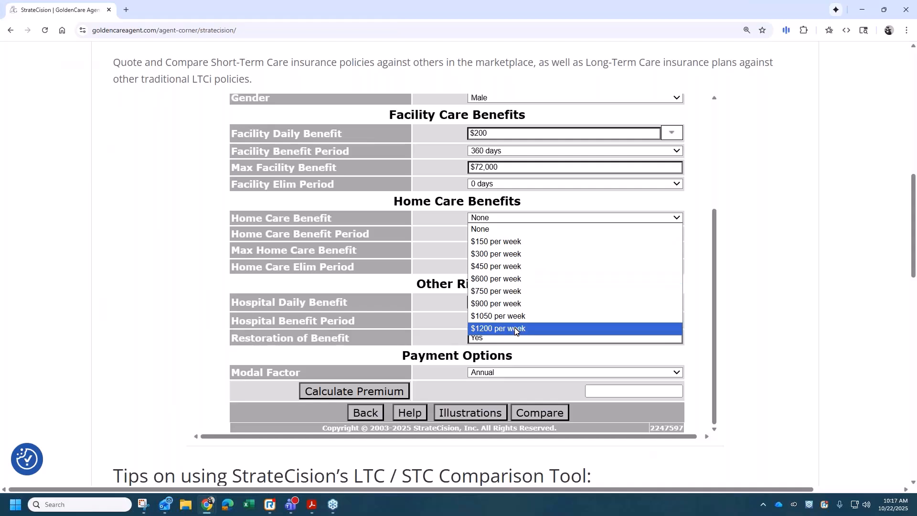
click(507, 328)
click(510, 234)
click(509, 307)
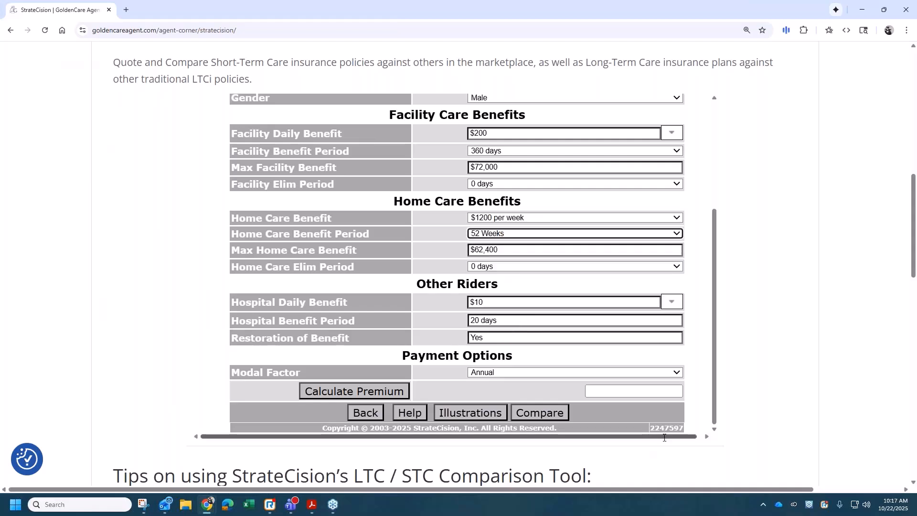
- Set the CLI Recovery Care Plan's modal factor to Monthly EFT and calculate its premium
drag(690, 431, 656, 428)
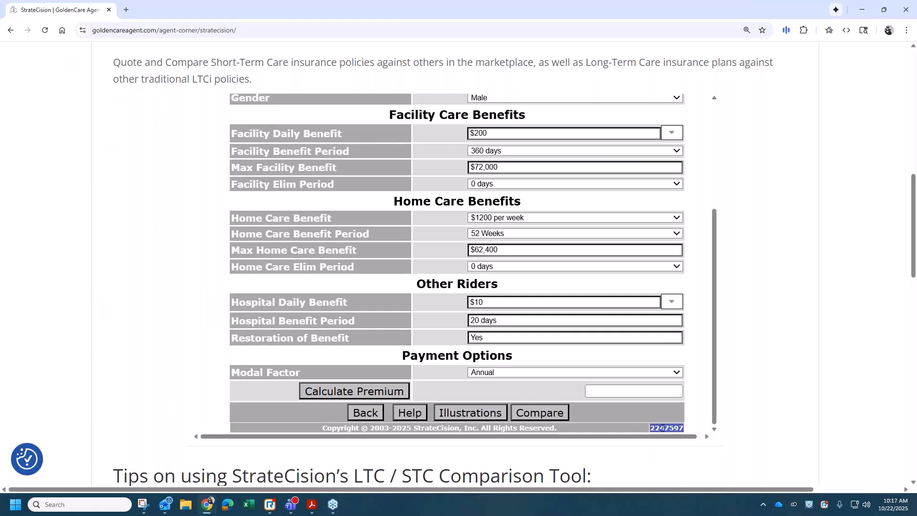
click(688, 431)
click(518, 371)
click(505, 419)
click(390, 394)
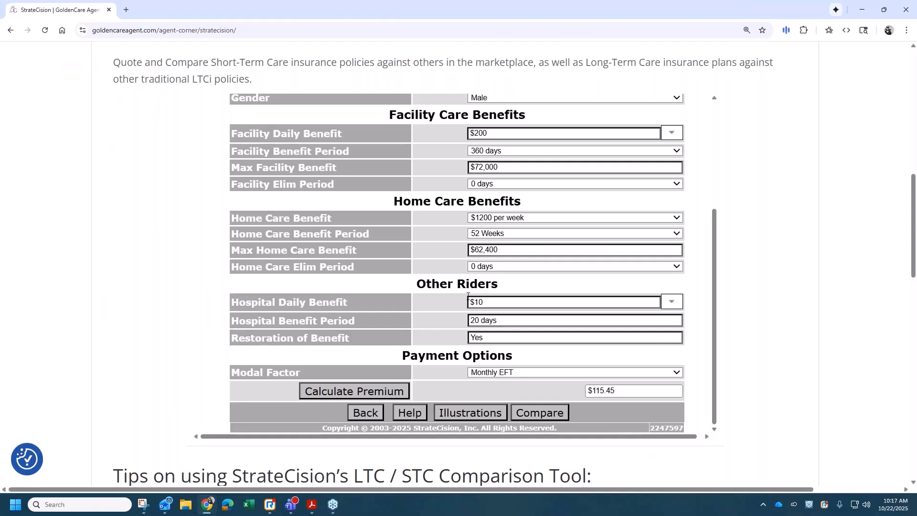
- Set the CLI Recovery Care Plan's facility elimination period to 20 days and recalculate the premium
click(495, 185)
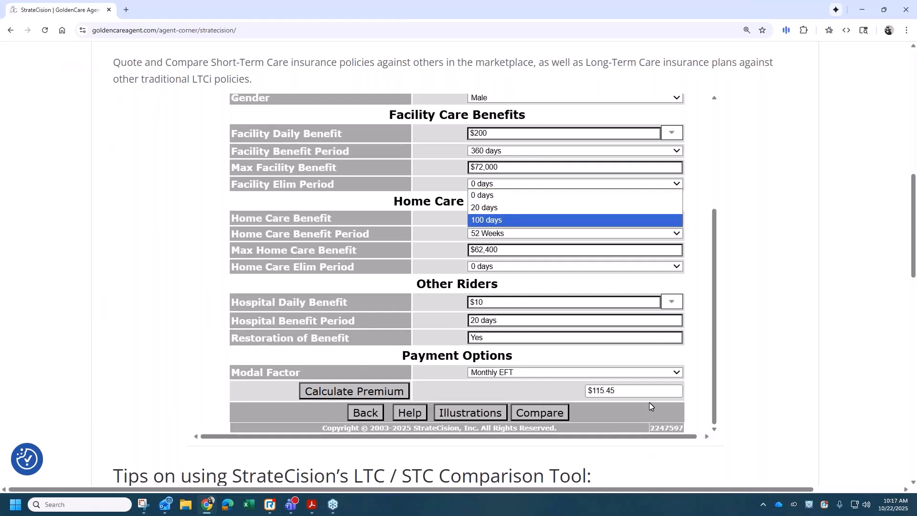
click(491, 208)
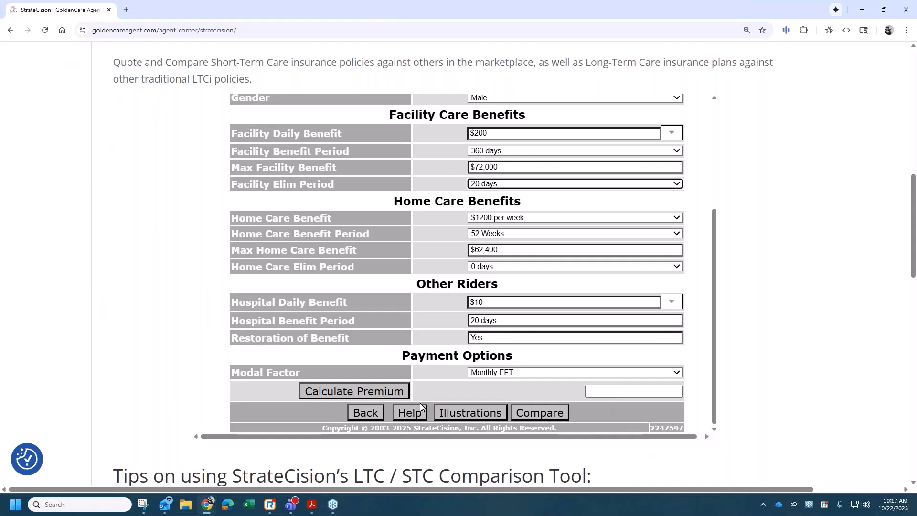
click(389, 397)
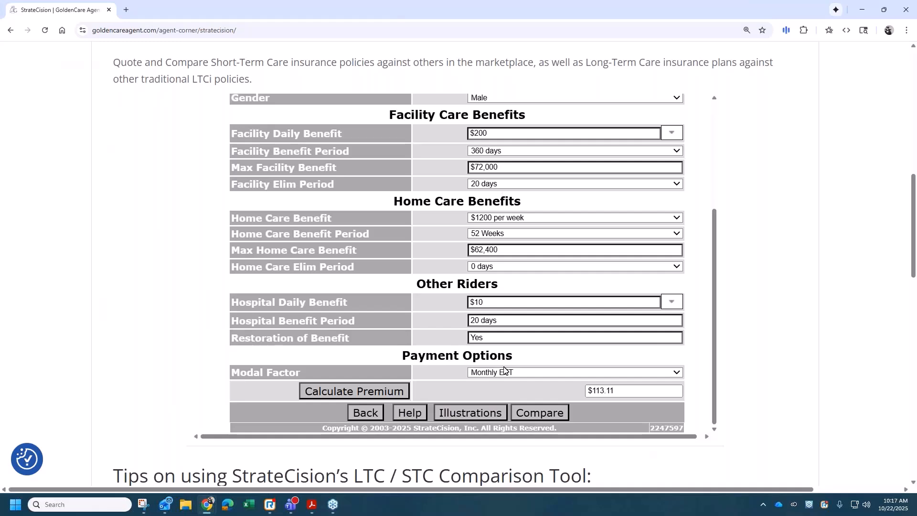
- Open the policy comparison and review the benefits and premiums of the four quoted policies
click(533, 416)
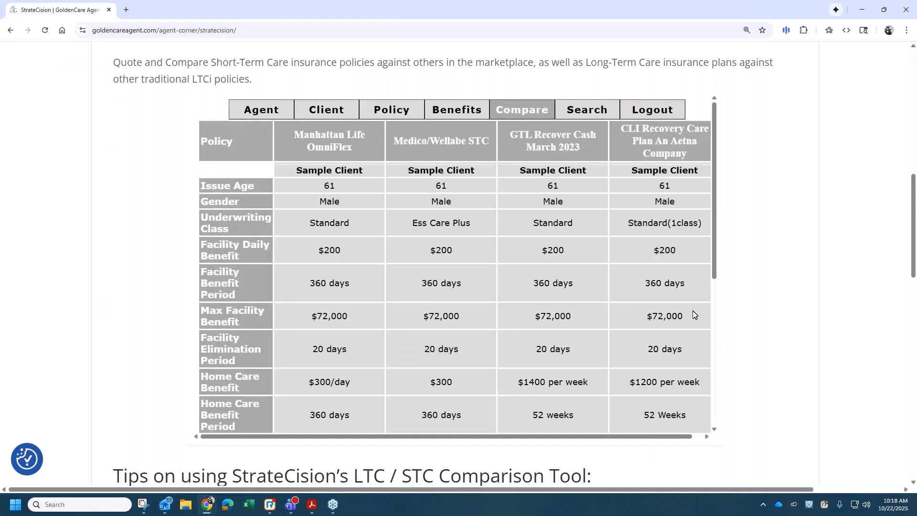
mouse_move(650, 438)
mouse_down()
mouse_move(664, 438)
mouse_move(646, 438)
mouse_move(662, 443)
mouse_move(654, 442)
mouse_up()
scroll(581, 274, down, 2)
scroll(582, 274, up, 2)
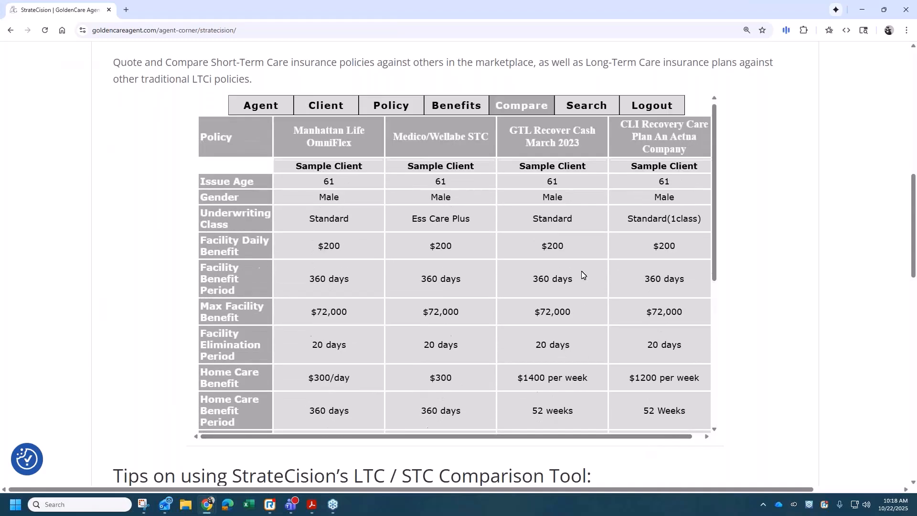
scroll(581, 274, down, 4)
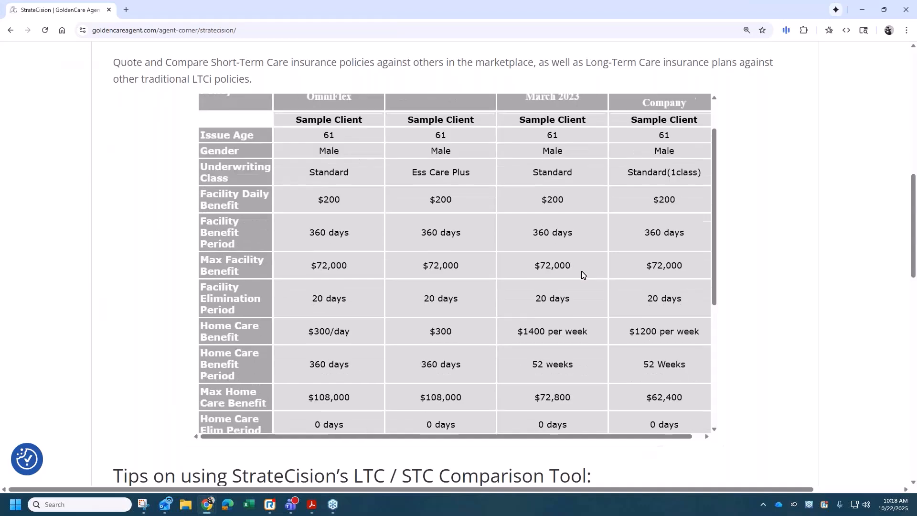
scroll(582, 274, down, 3)
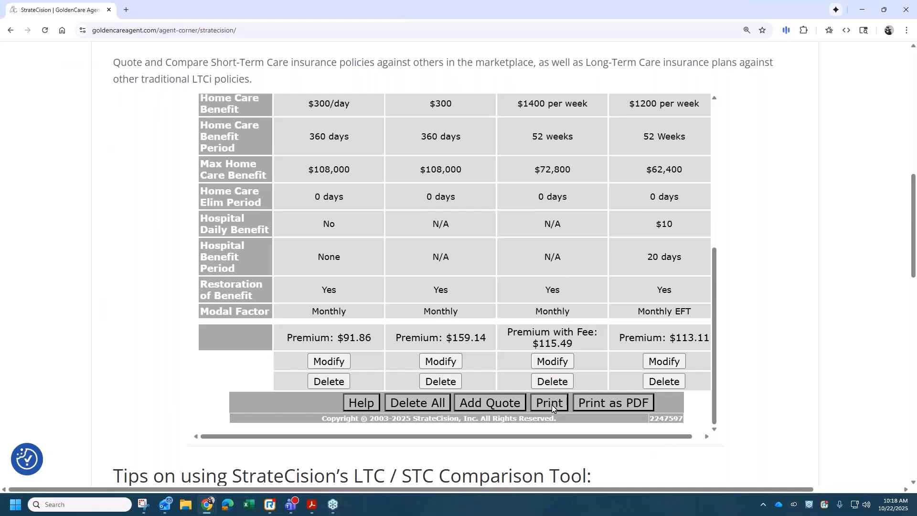
- Generate the comparison as a PDF, maximize its window and read through to the second page
click(618, 401)
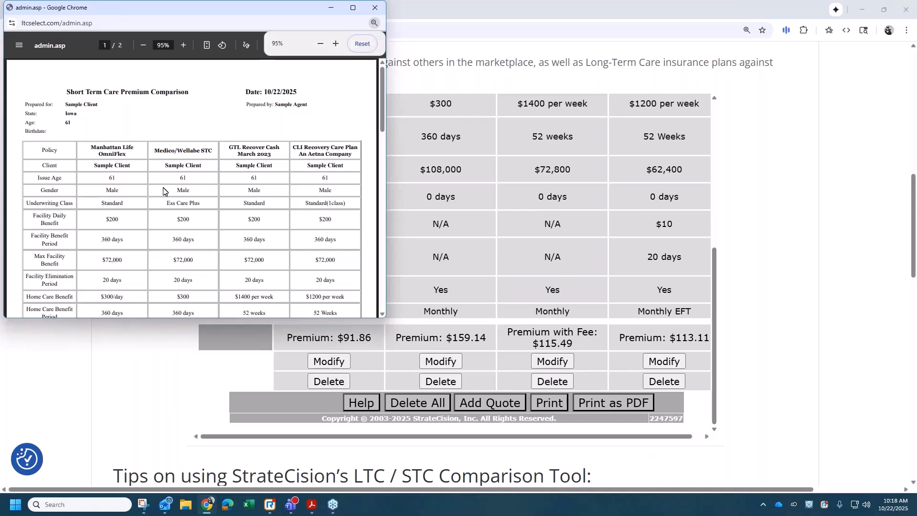
click(352, 8)
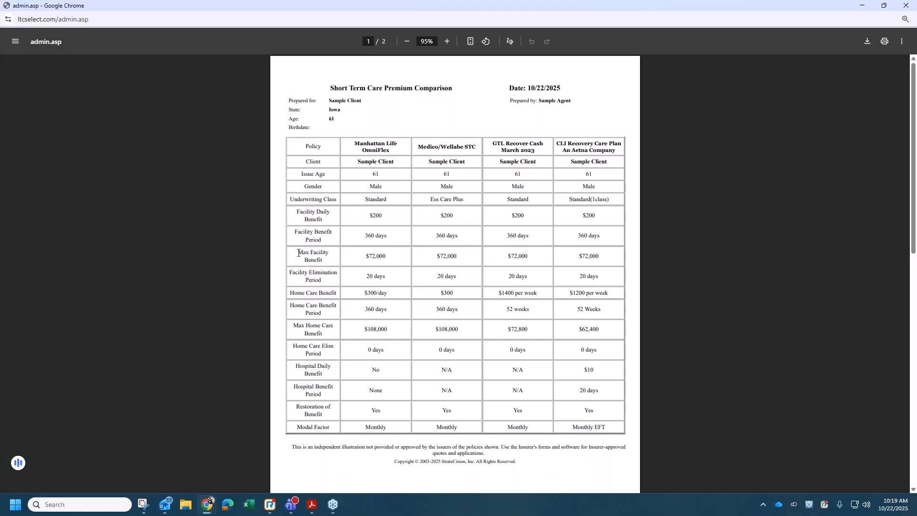
scroll(297, 253, down, 3)
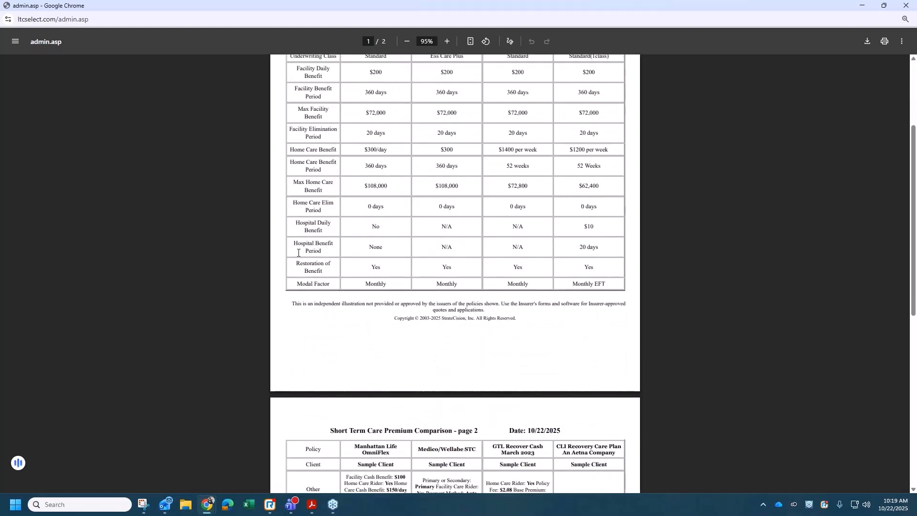
scroll(297, 253, down, 3)
scroll(298, 252, down, 1)
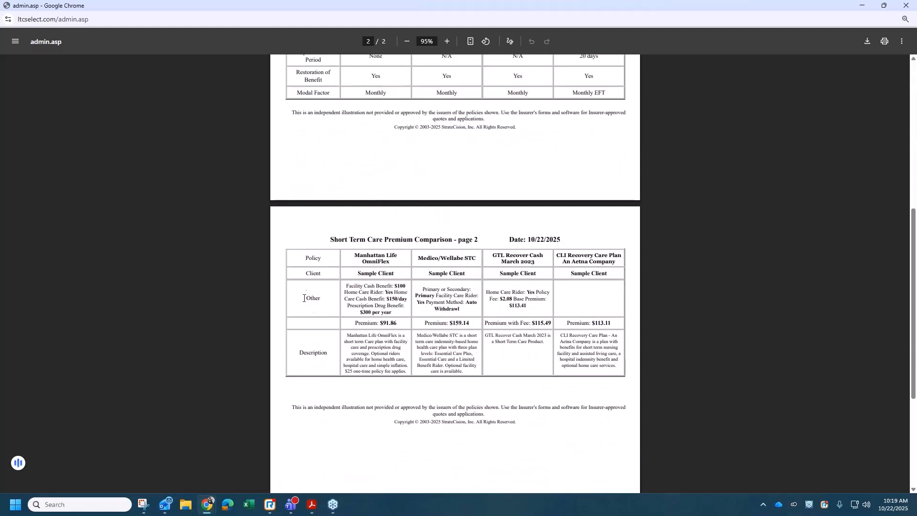
- Examine the Manhattan Life OmniFlex entry in the Other row and GTL Recover Cash's premium with fee on page 2 of the PDF
drag(345, 285, 396, 311)
click(398, 312)
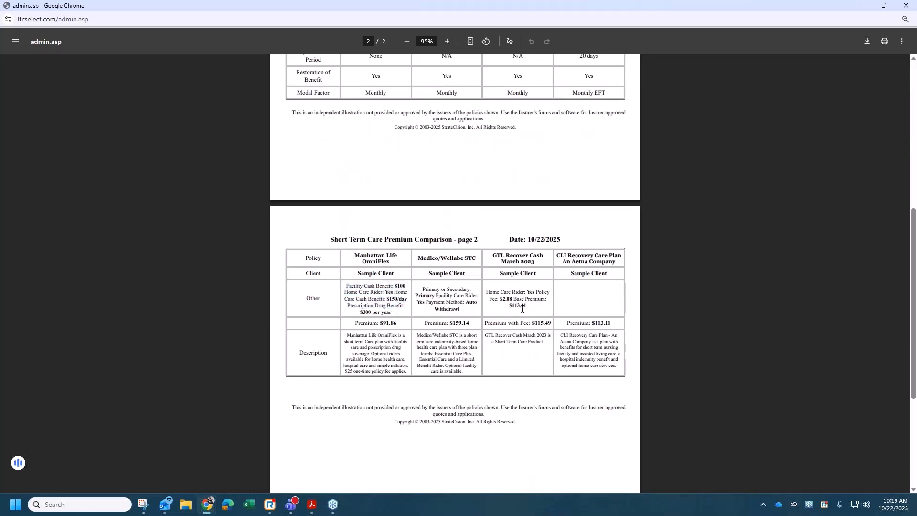
drag(530, 326, 490, 327)
click(491, 327)
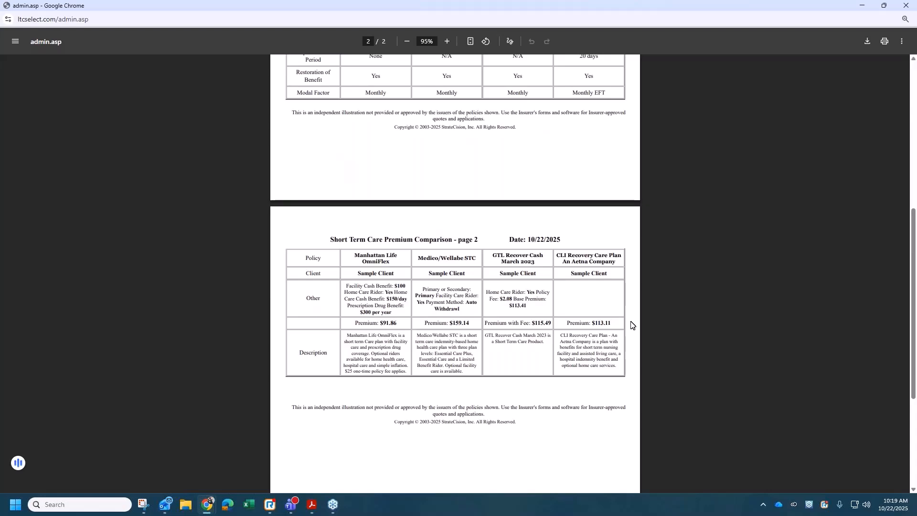
- Return to the first page of the PDF comparison, restore the window's size and close it
scroll(631, 325, up, 1)
scroll(631, 325, up, 3)
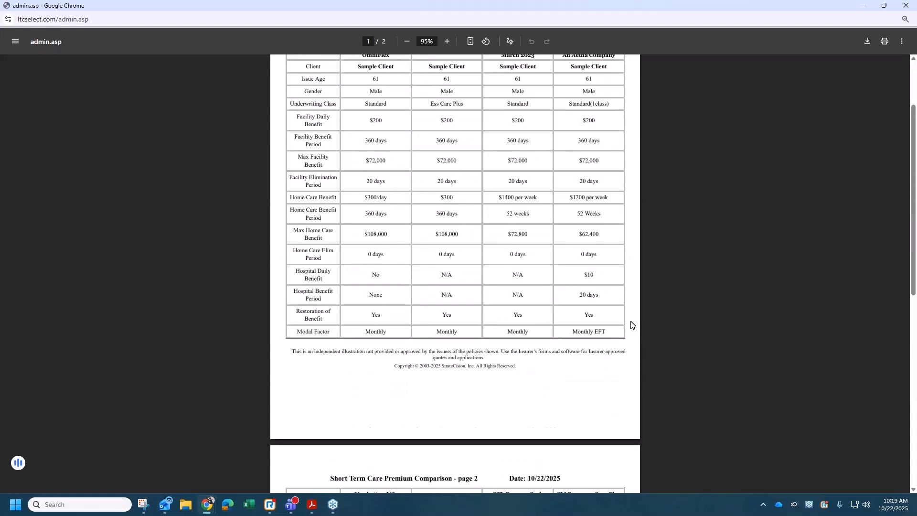
scroll(631, 325, up, 2)
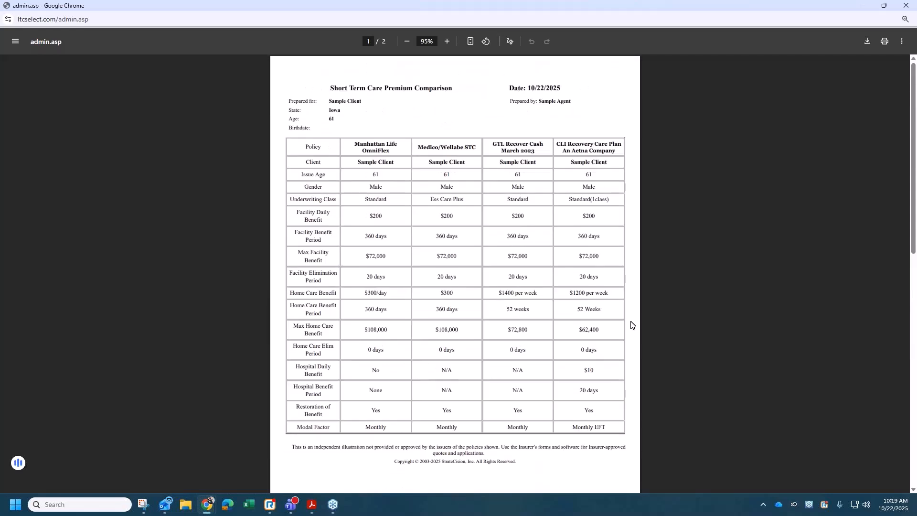
click(883, 6)
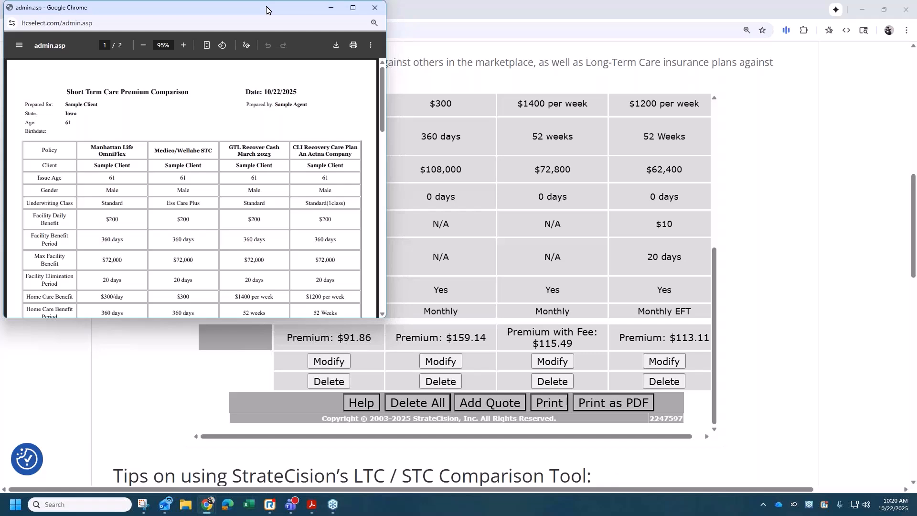
click(375, 8)
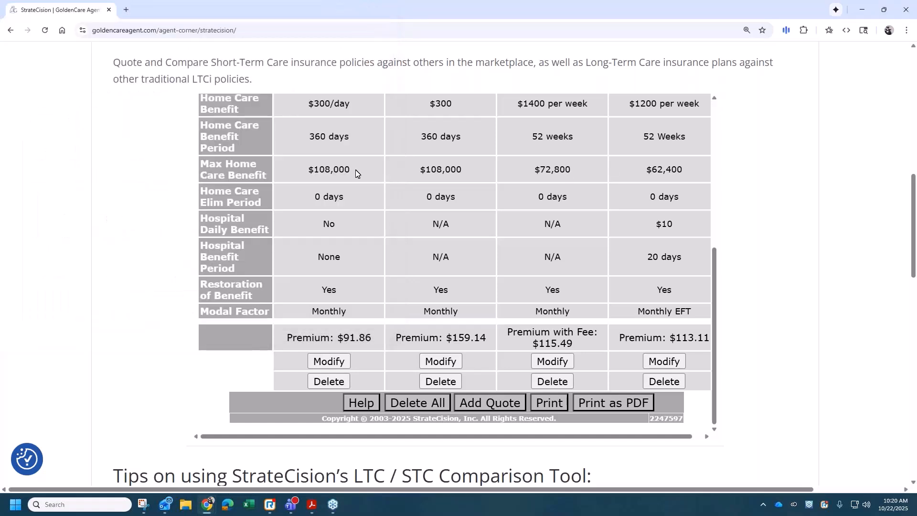
- Delete the CLI Recovery Care Plan, GTL Recover Cash and Medico/Wellabe STC quotes from the comparison, keeping Manhattan Life OmniFlex
scroll(662, 172, up, 5)
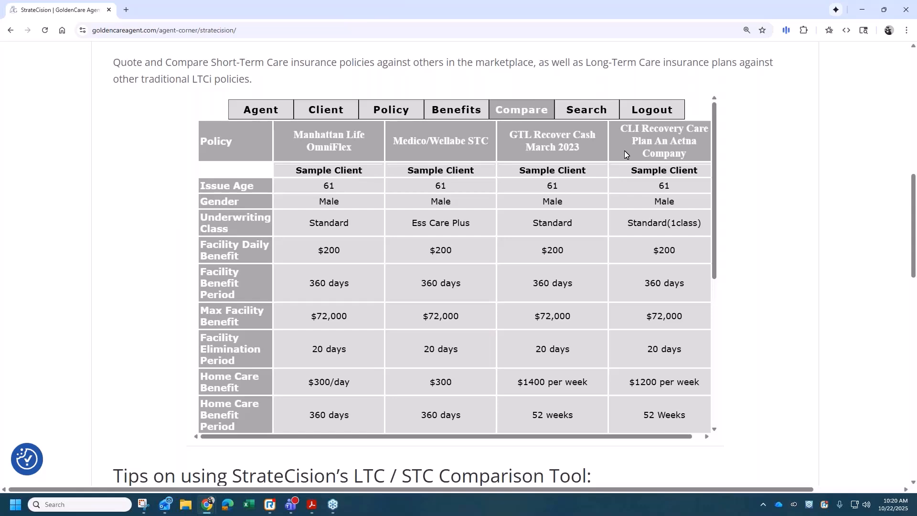
scroll(624, 152, down, 4)
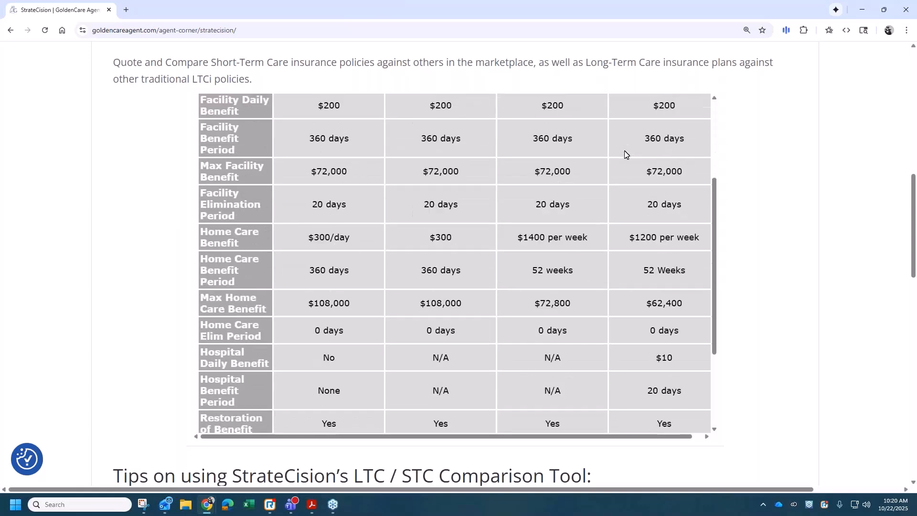
scroll(624, 152, down, 1)
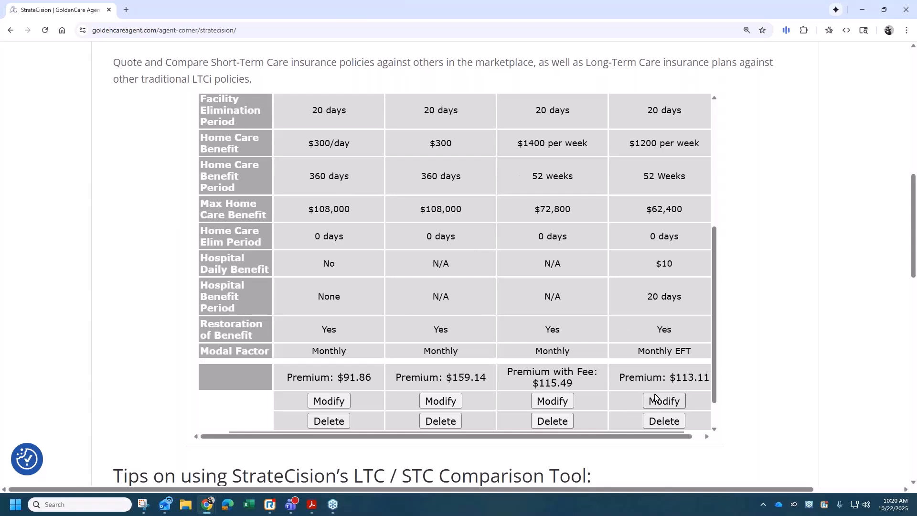
scroll(640, 308, down, 1)
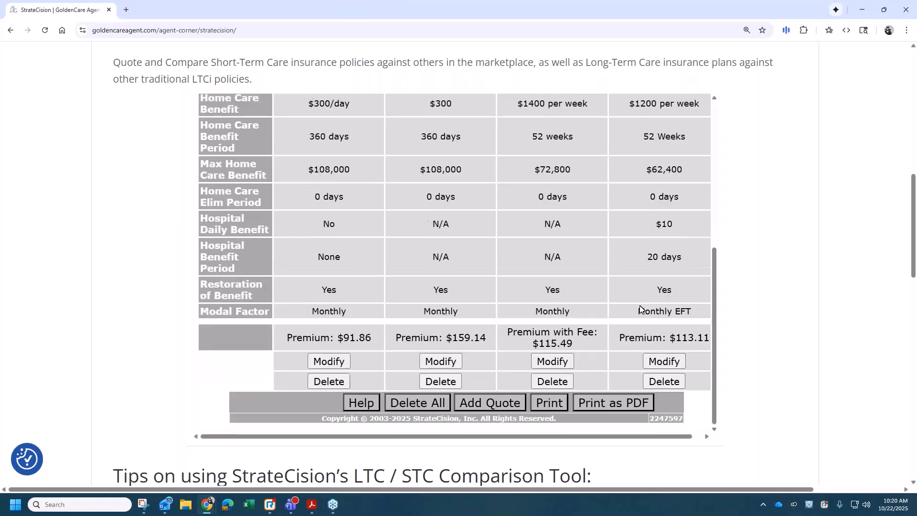
click(663, 381)
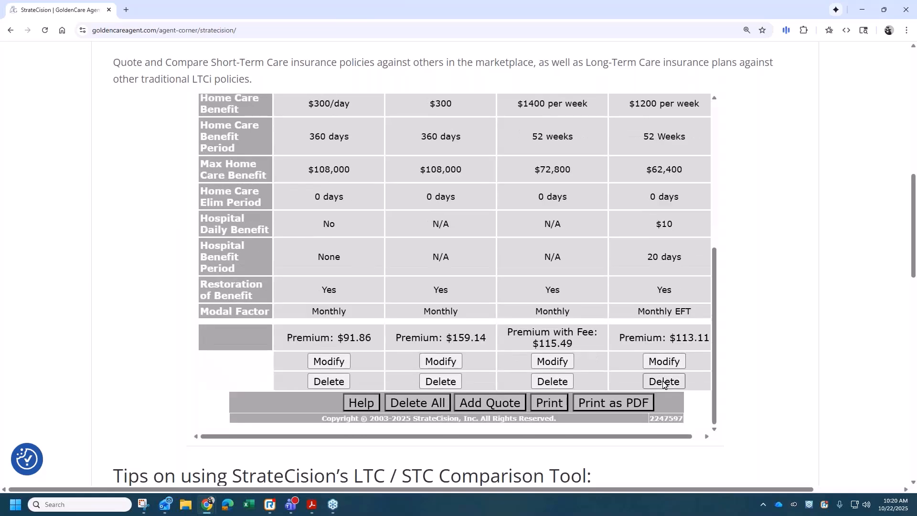
scroll(566, 298, down, 3)
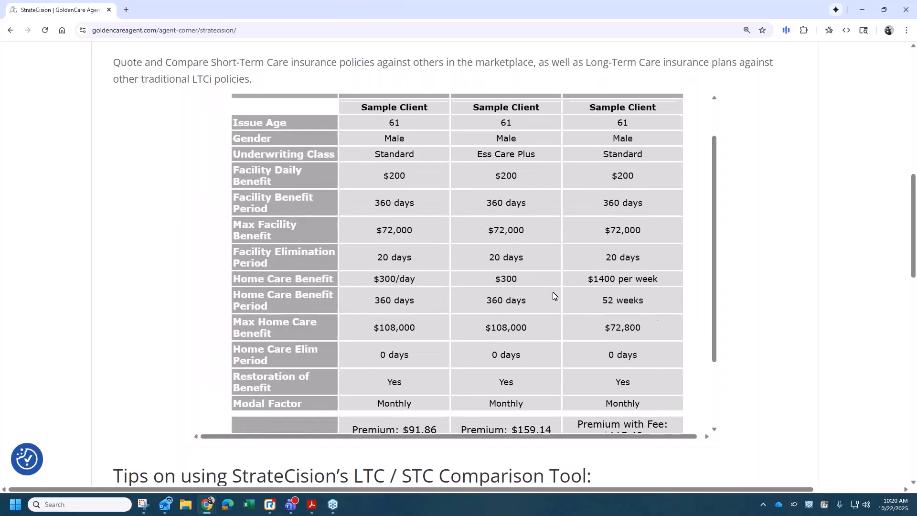
click(617, 384)
scroll(618, 384, down, 1)
click(617, 384)
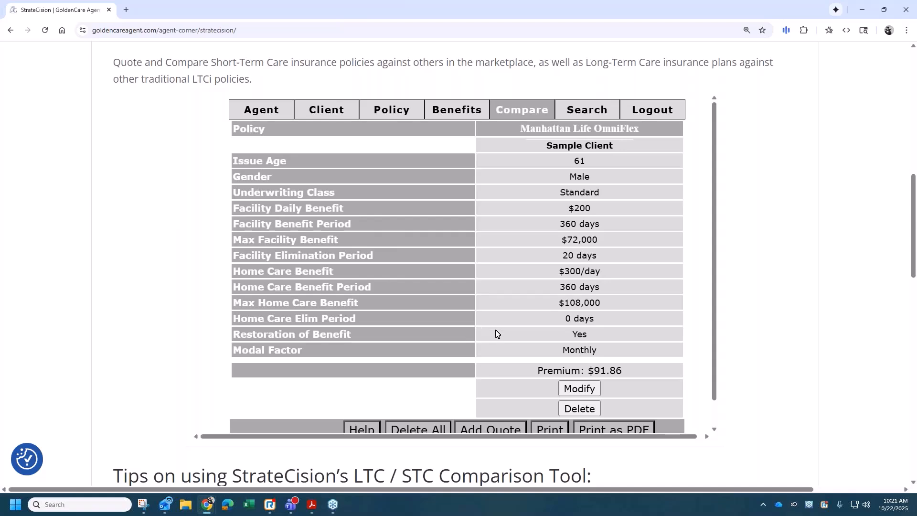
- Add another quote to the comparison using the Manhattan Life OmniFlex policy
click(494, 429)
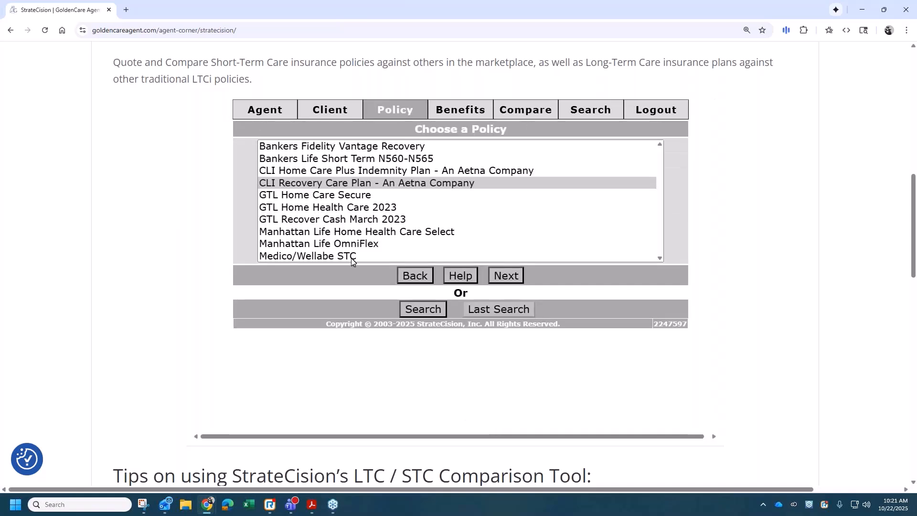
click(336, 245)
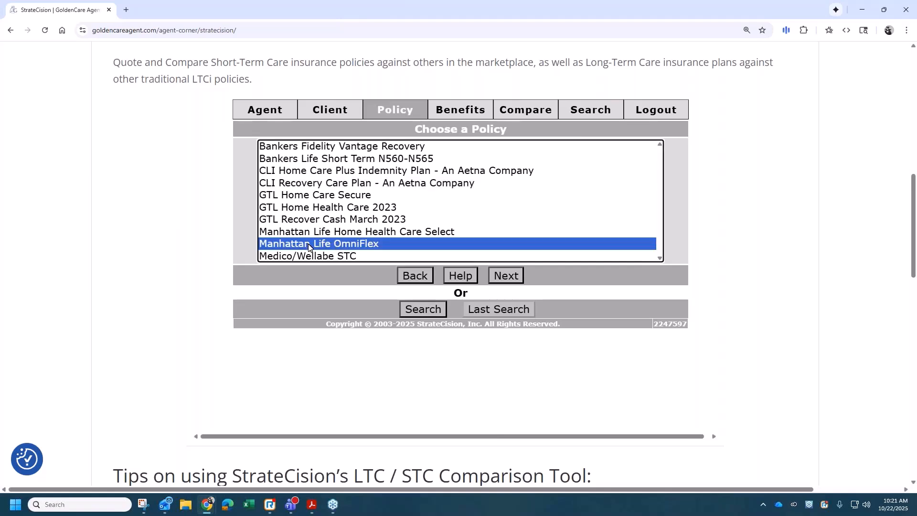
click(505, 277)
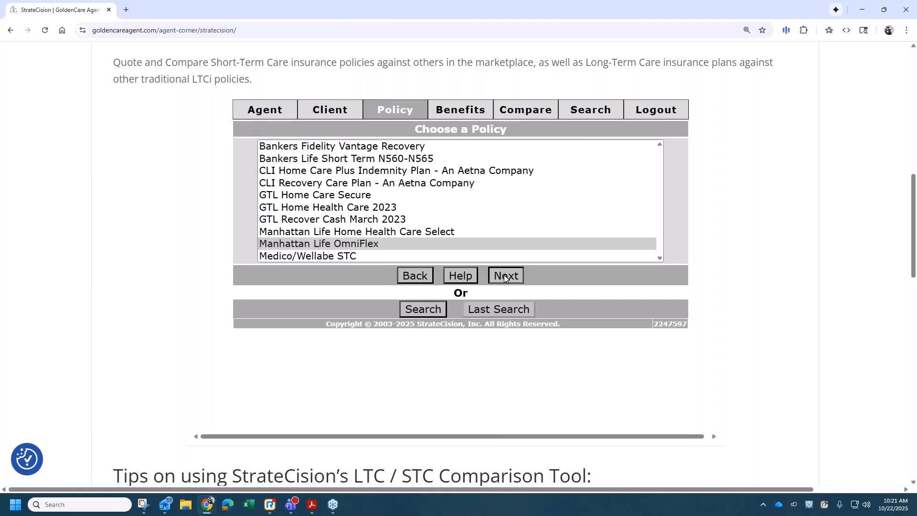
- Set the new OmniFlex quote's facility daily benefit to $200, benefit period to 360 days and elimination period to 20 days
scroll(558, 267, down, 3)
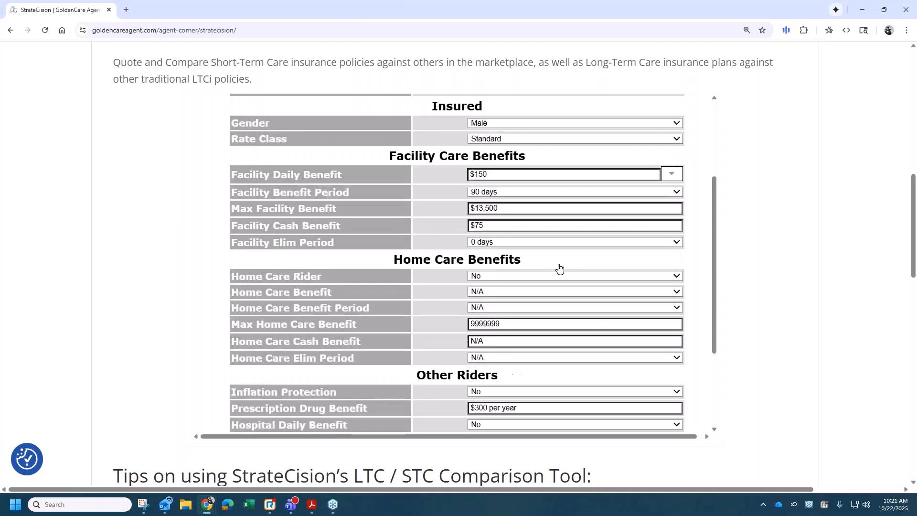
click(671, 175)
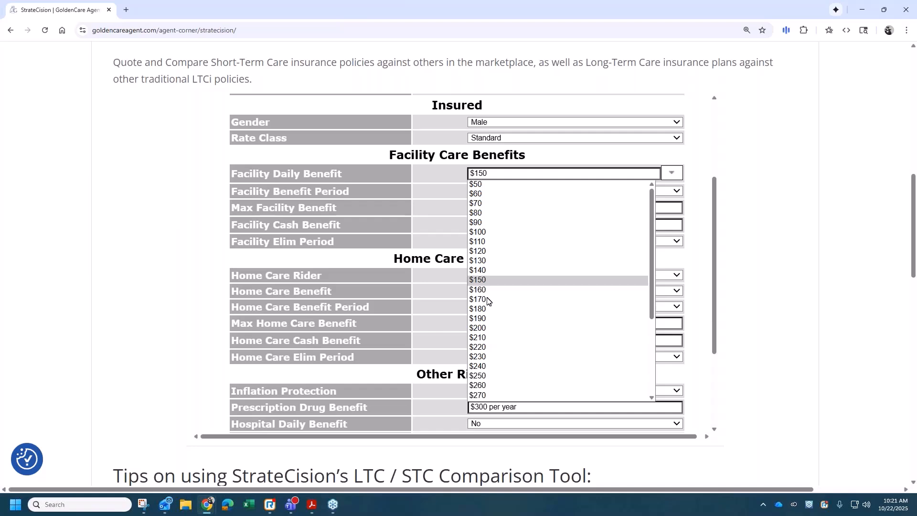
click(479, 327)
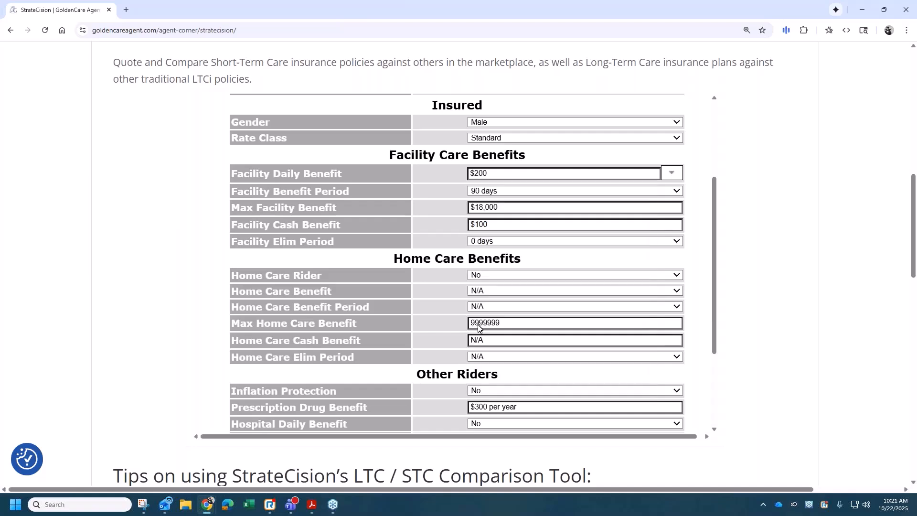
click(508, 192)
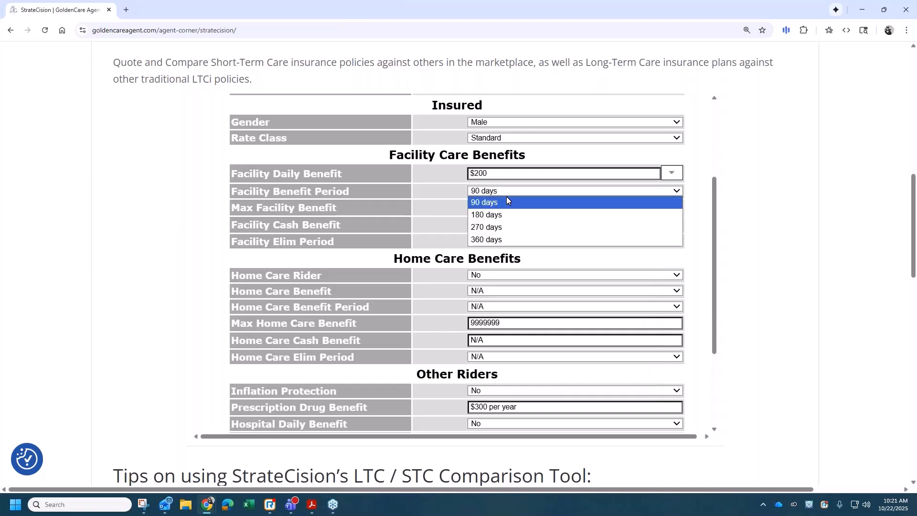
click(507, 240)
click(515, 241)
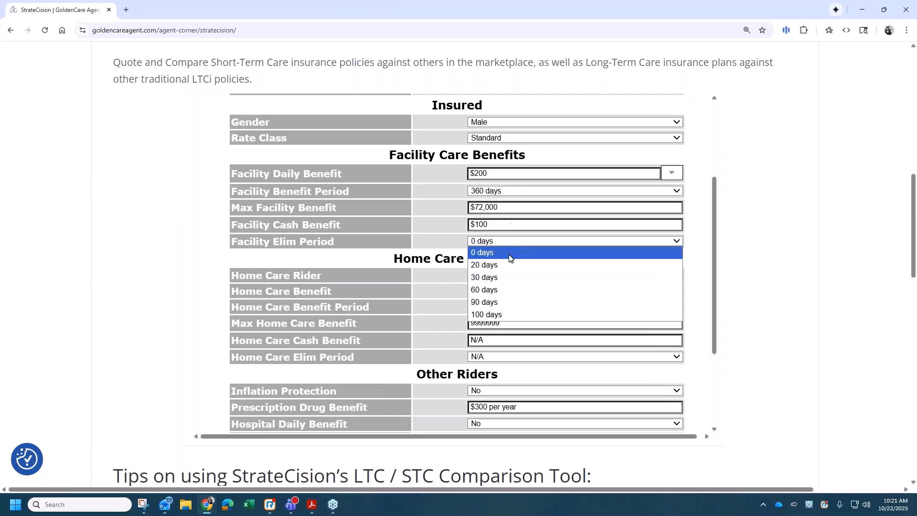
click(502, 264)
- Include the home care rider with a $200/day benefit and a 0-day home care elimination period
scroll(501, 260, down, 1)
click(501, 228)
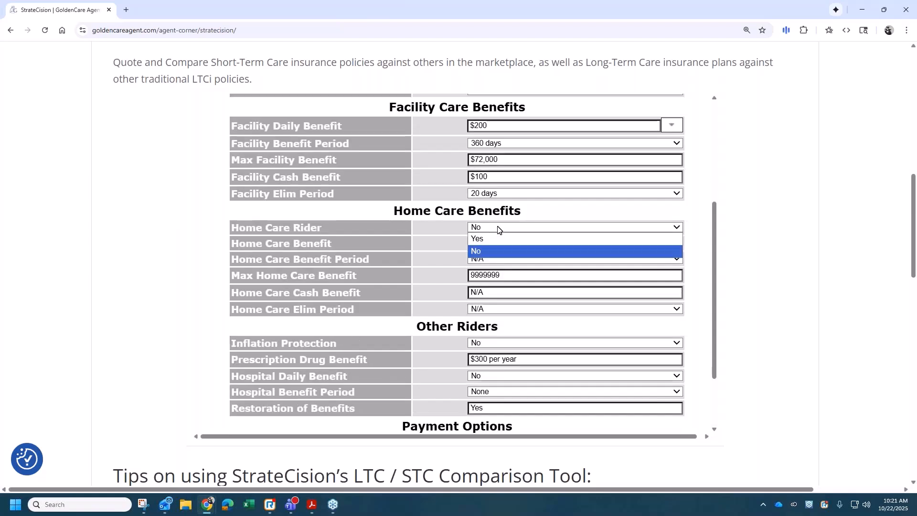
click(487, 242)
click(523, 246)
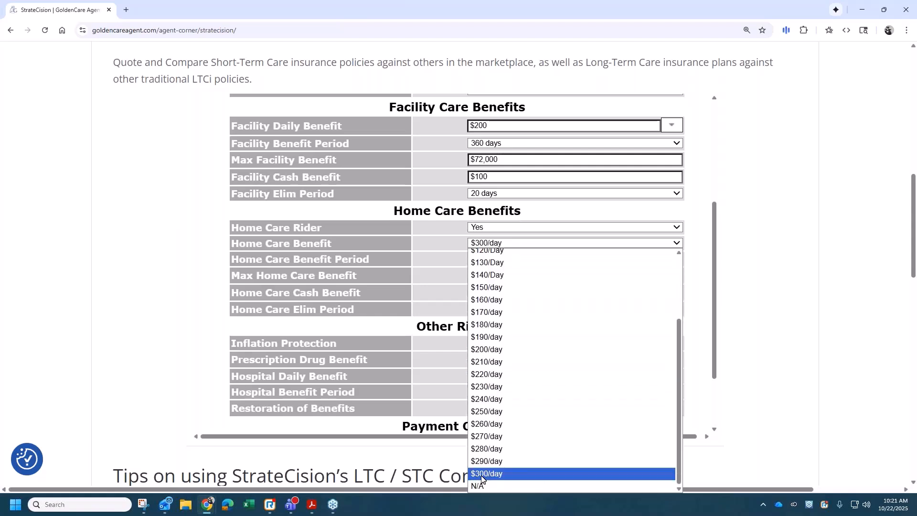
click(447, 246)
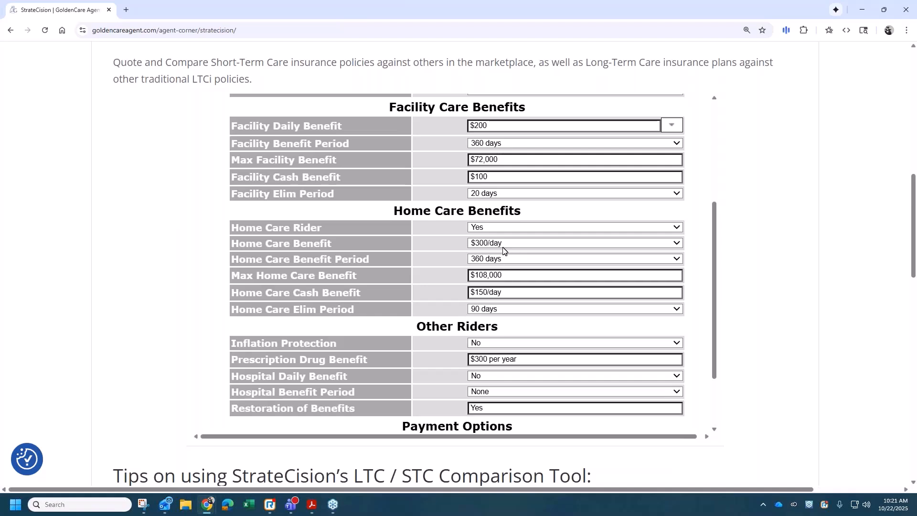
click(503, 249)
click(502, 365)
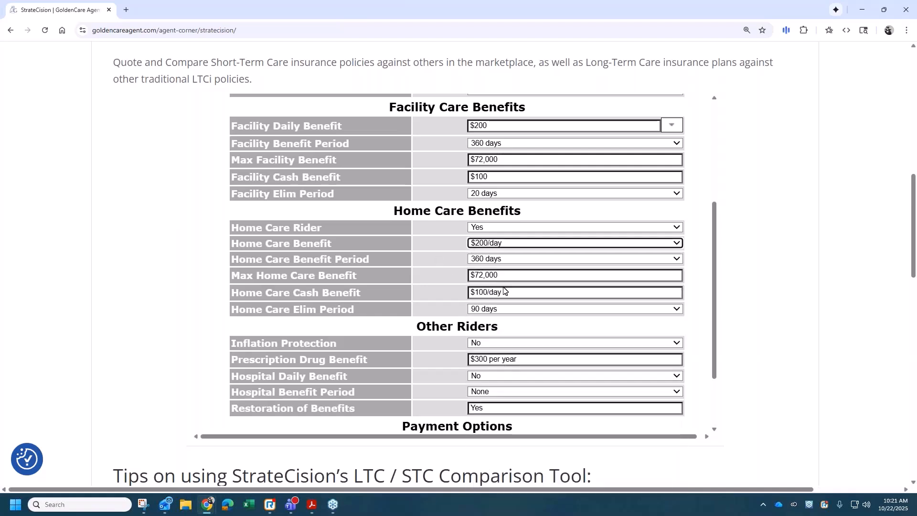
click(502, 309)
click(490, 319)
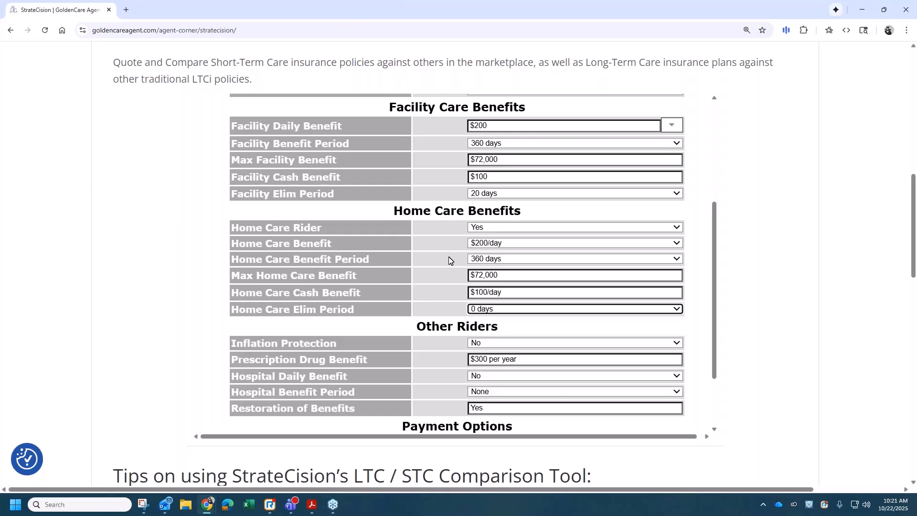
- Set the payment mode to monthly, calculate the premium and add the quote to the comparison
scroll(451, 260, down, 2)
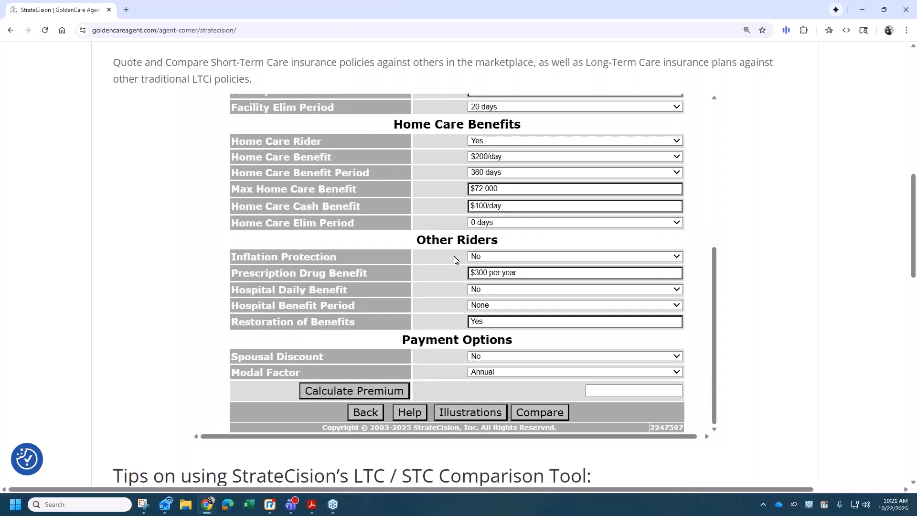
click(508, 372)
click(480, 419)
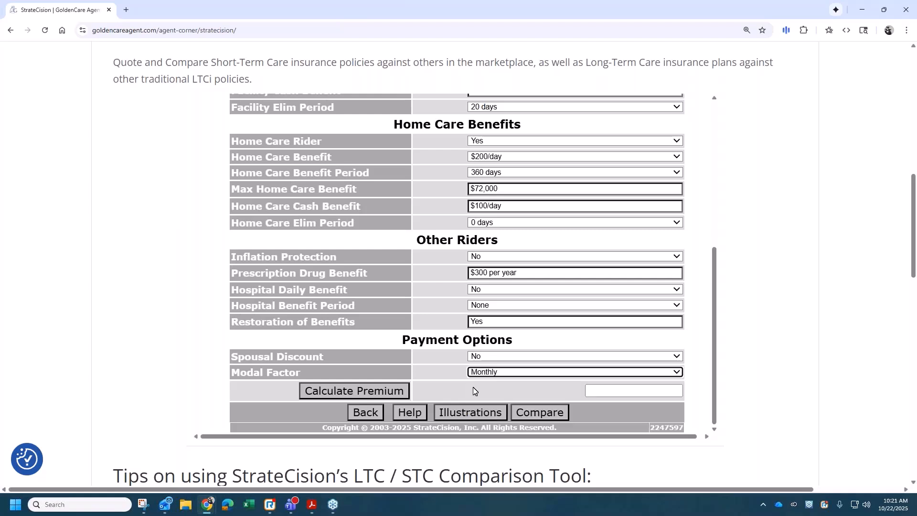
click(378, 394)
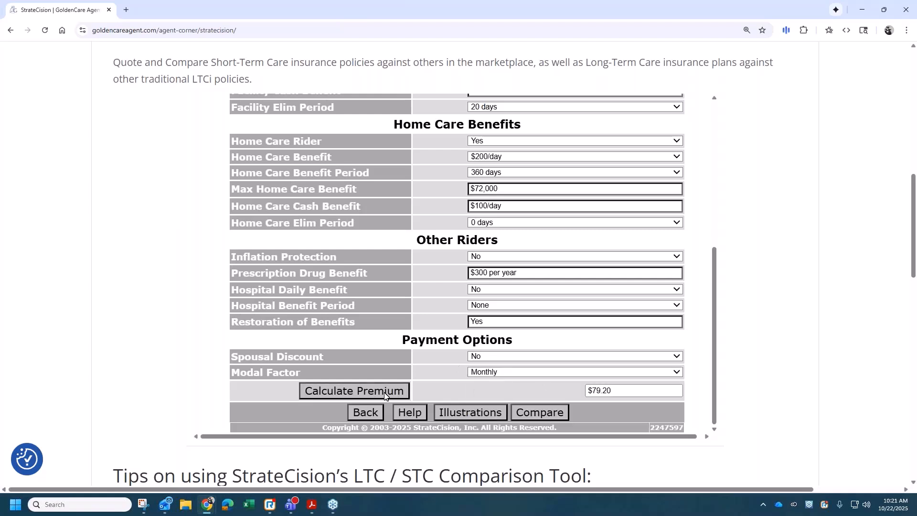
click(525, 414)
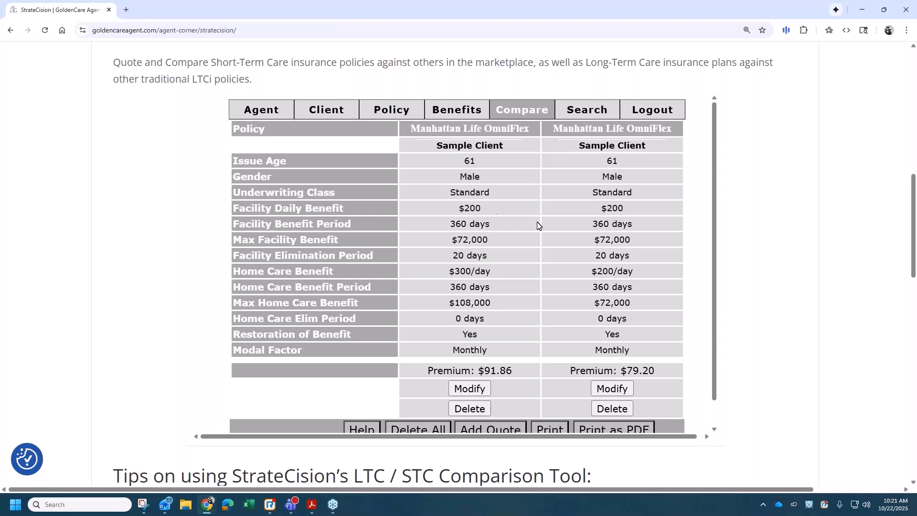
- Check the home care benefit amounts of both OmniFlex quotes, and generate the comparison as a PDF in a maximized window
drag(491, 272, 446, 271)
click(636, 270)
drag(635, 271, 592, 275)
click(584, 319)
scroll(563, 358, down, 1)
click(597, 404)
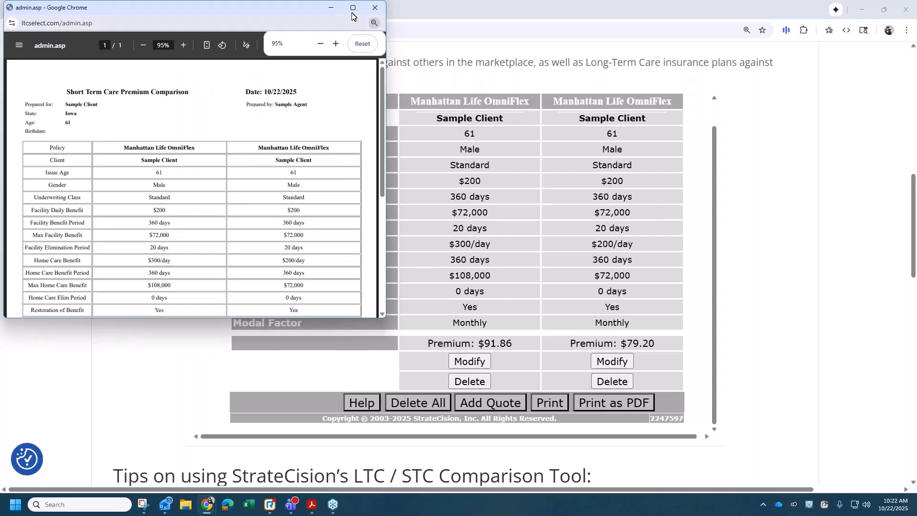
click(351, 9)
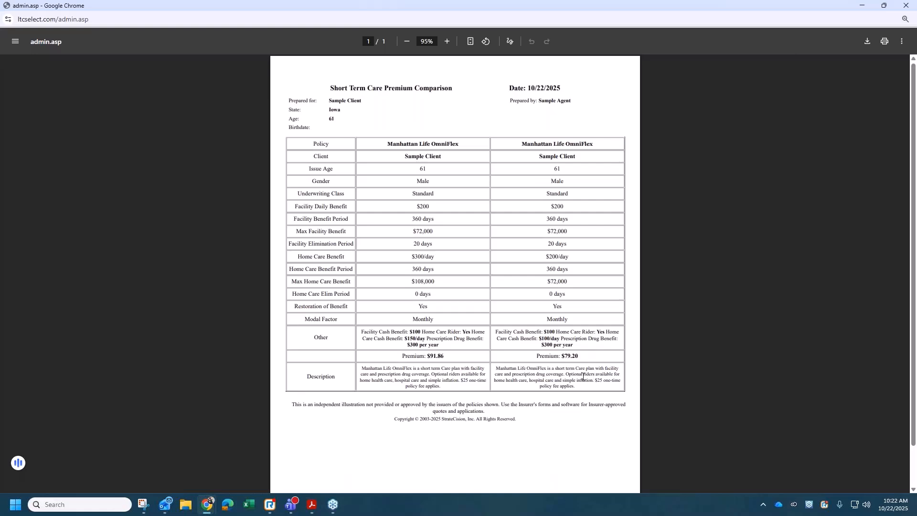
- Review the two OmniFlex quotes in the PDF comparison and restore the window's size
scroll(582, 377, down, 2)
scroll(582, 377, up, 2)
mouse_move(512, 102)
mouse_down()
mouse_move(580, 122)
mouse_move(571, 101)
mouse_move(505, 101)
mouse_up()
click(505, 102)
click(884, 8)
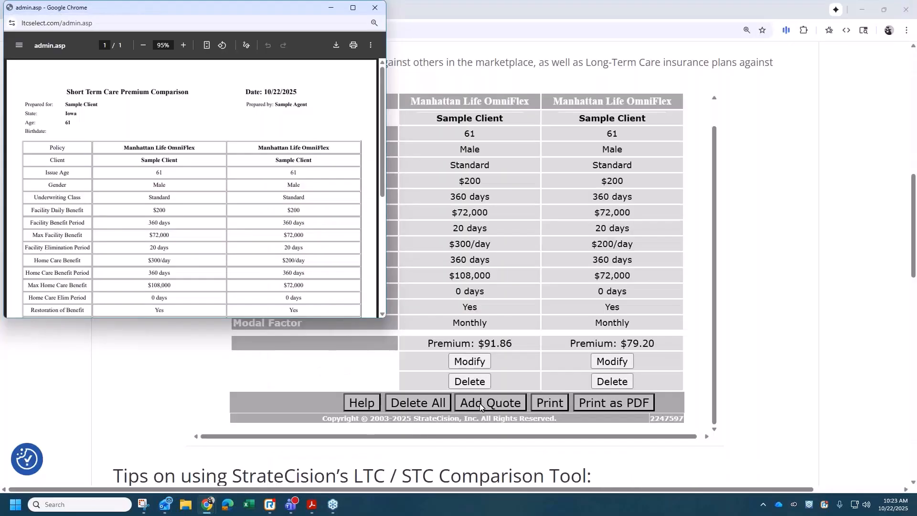
- Add a third quote to the comparison using the Manhattan Life OmniFlex policy
click(480, 404)
click(328, 245)
click(505, 275)
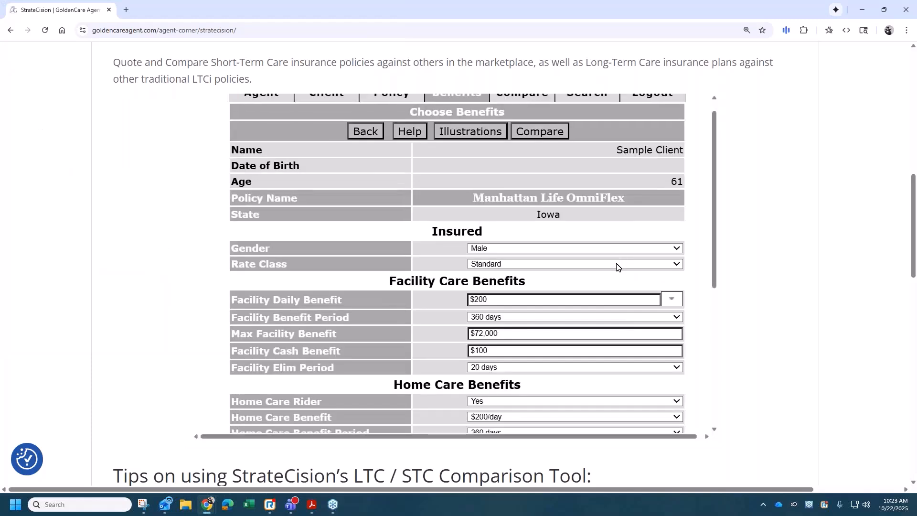
- Set the third quote's facility daily benefit to $400 and its facility elimination period to 0 days
scroll(497, 211, down, 2)
click(670, 221)
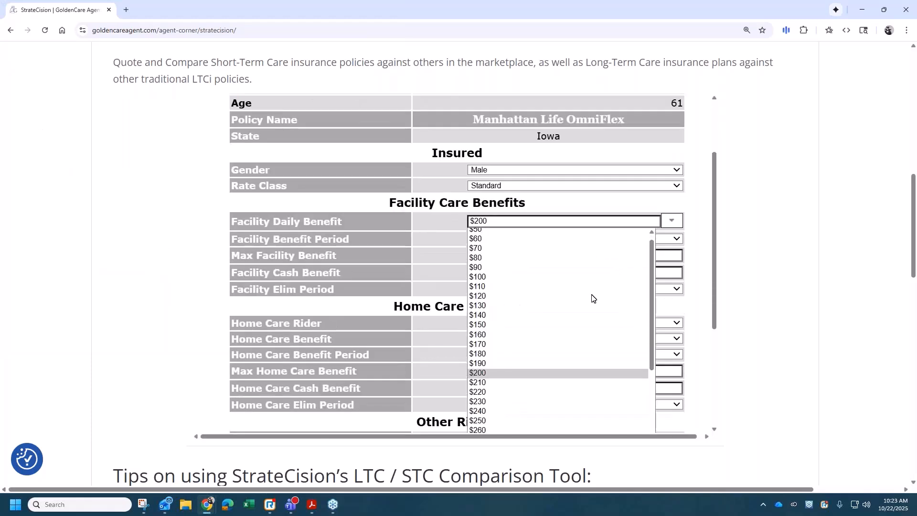
scroll(510, 382, down, 3)
scroll(494, 422, down, 4)
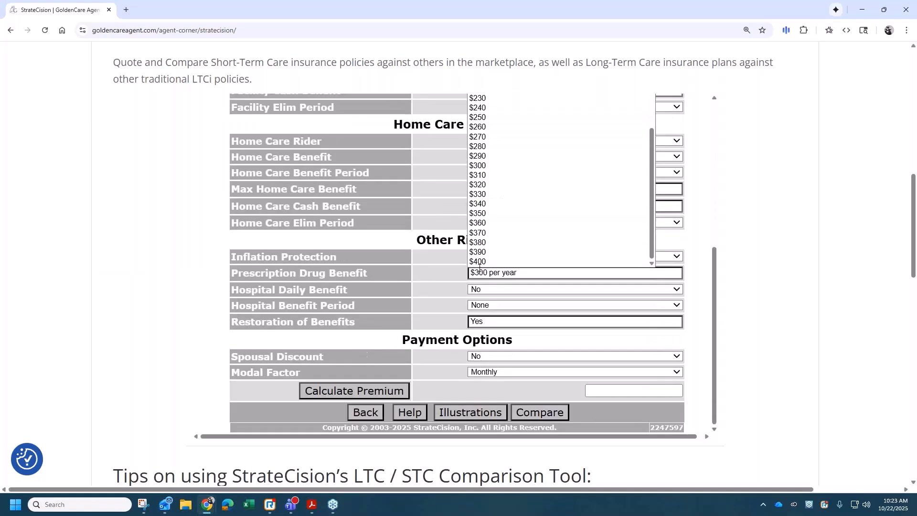
click(483, 261)
scroll(617, 181, up, 1)
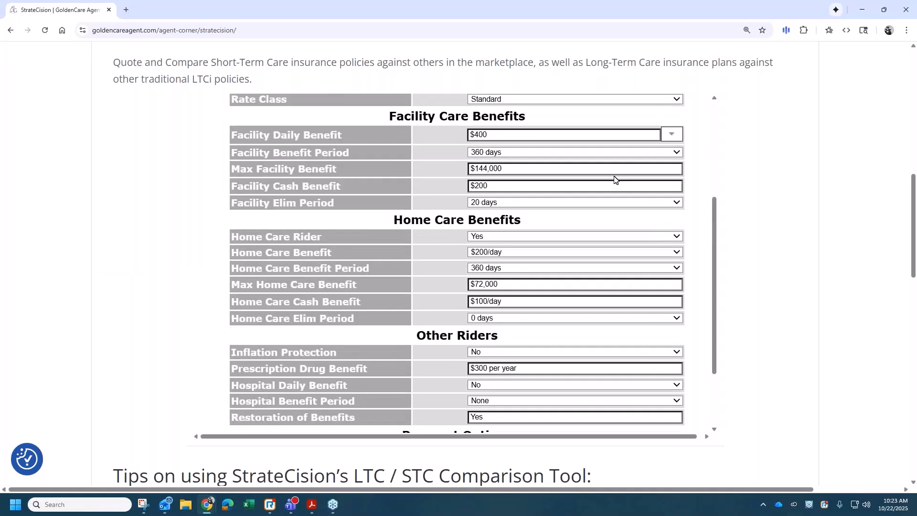
click(520, 209)
click(505, 213)
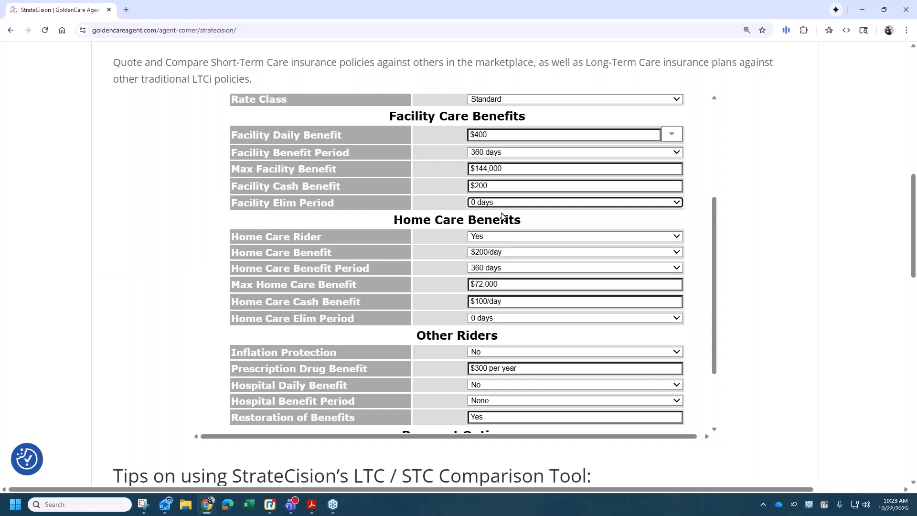
- Set the home care benefit to $300/day and calculate the quote's premium for the side-by-side comparison
scroll(566, 241, down, 1)
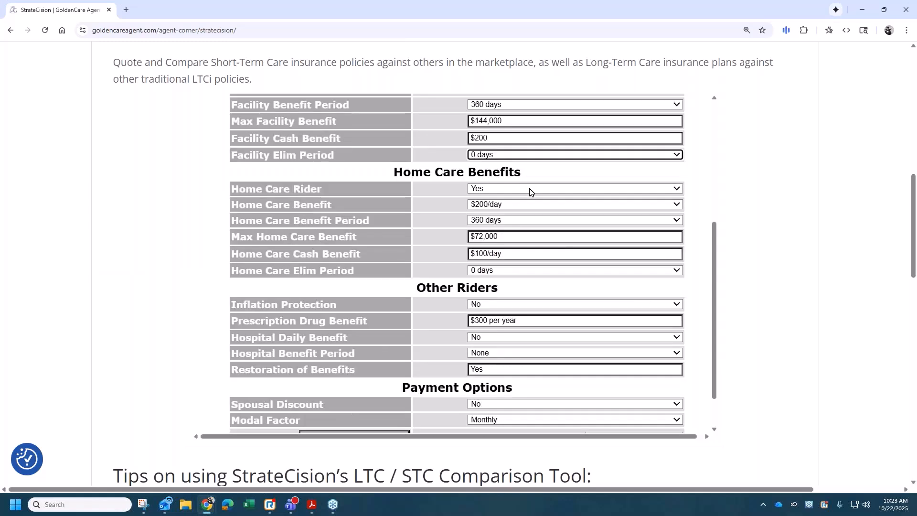
click(525, 205)
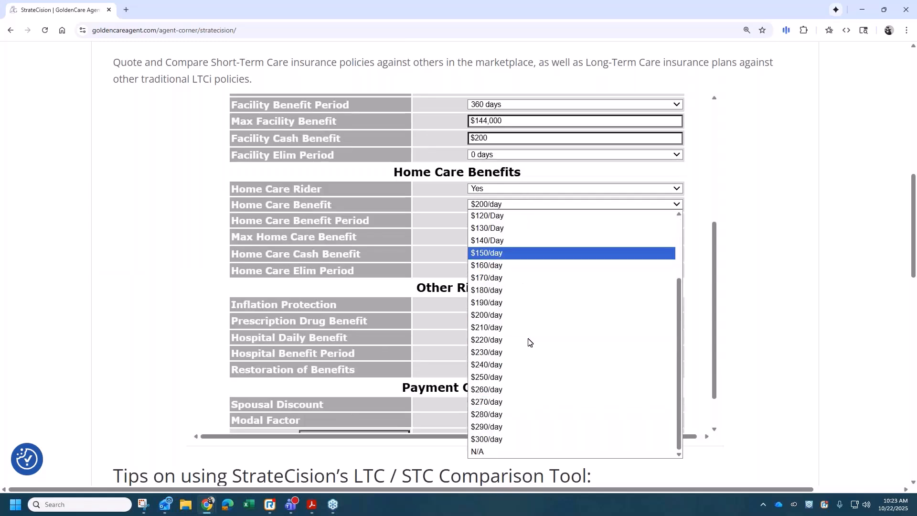
click(525, 439)
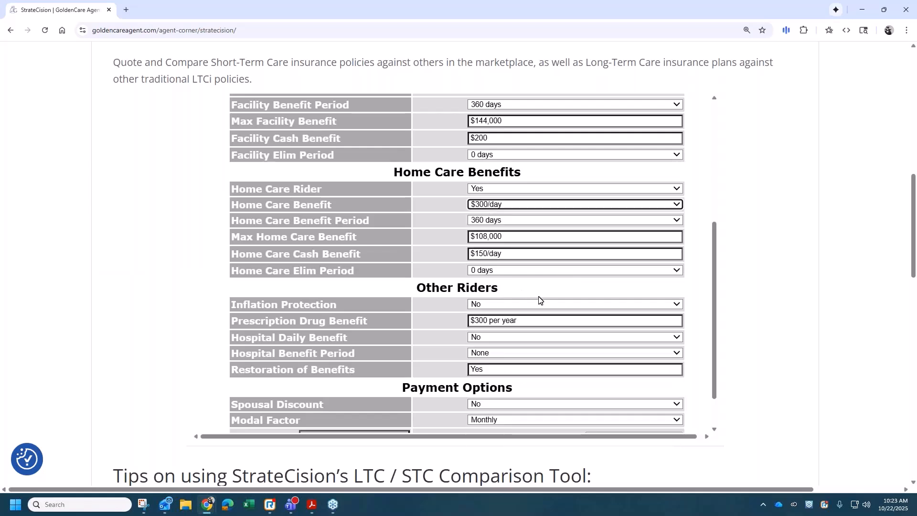
scroll(521, 370, down, 1)
click(385, 396)
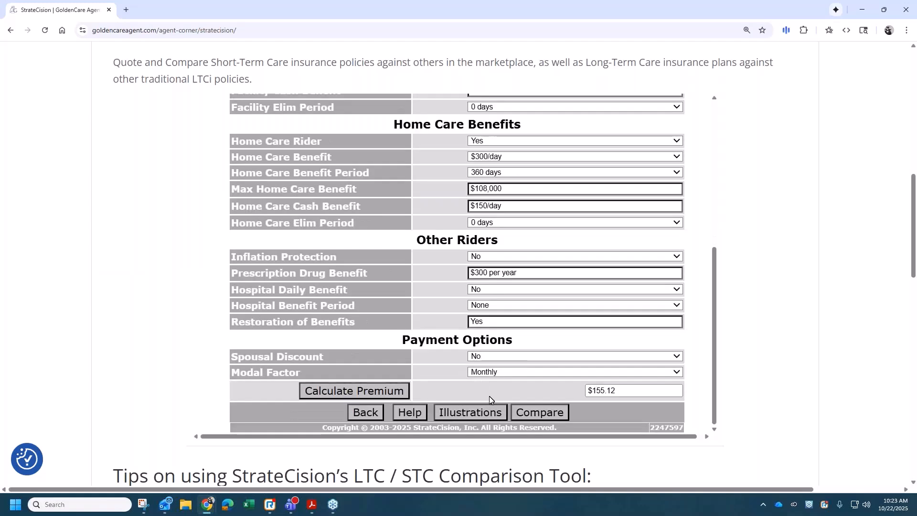
click(544, 421)
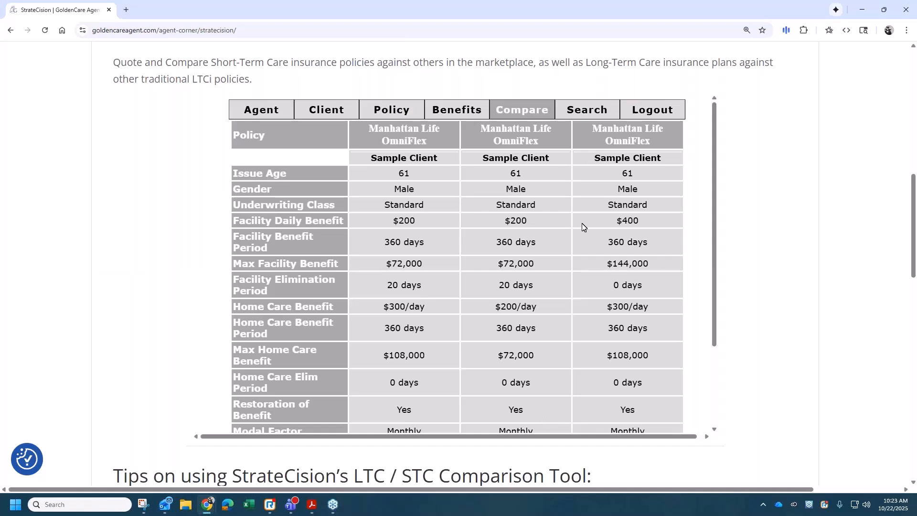
- Compare the benefits, elimination periods and monthly premiums of the three OmniFlex quotes
scroll(583, 227, down, 1)
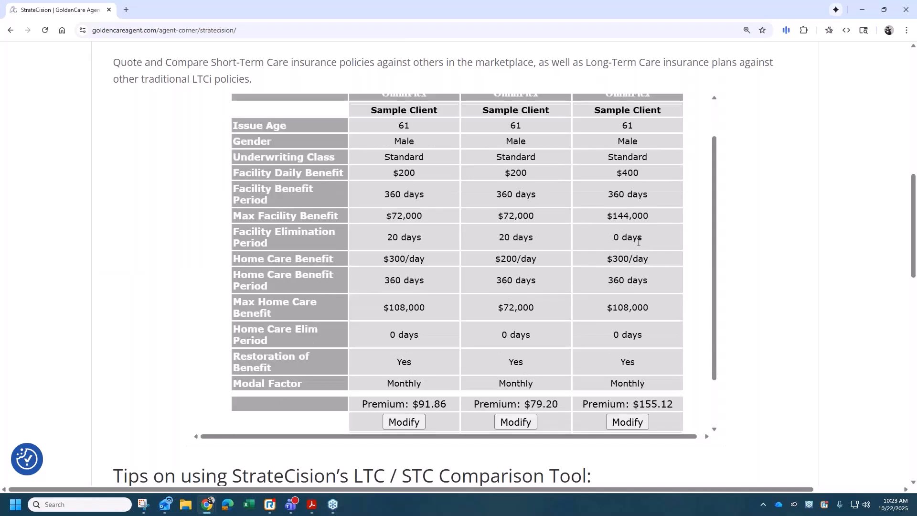
scroll(615, 241, up, 1)
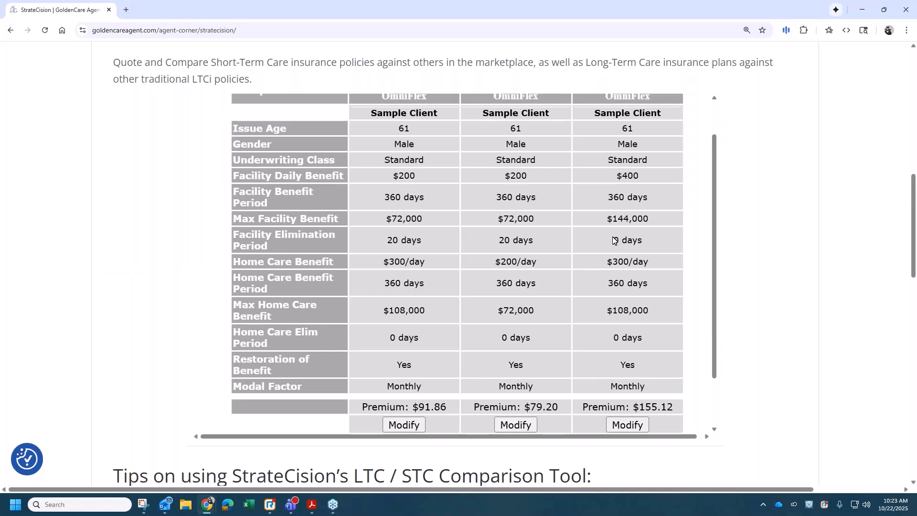
scroll(614, 240, up, 1)
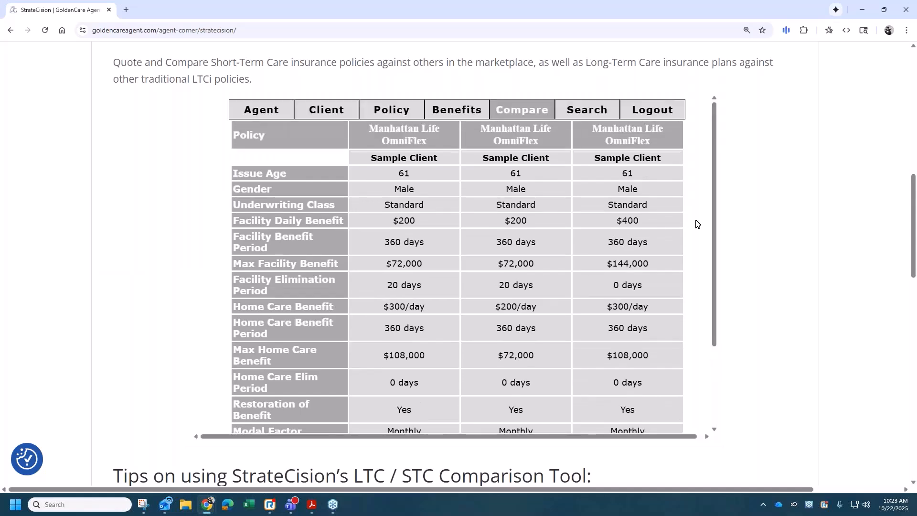
scroll(695, 223, down, 5)
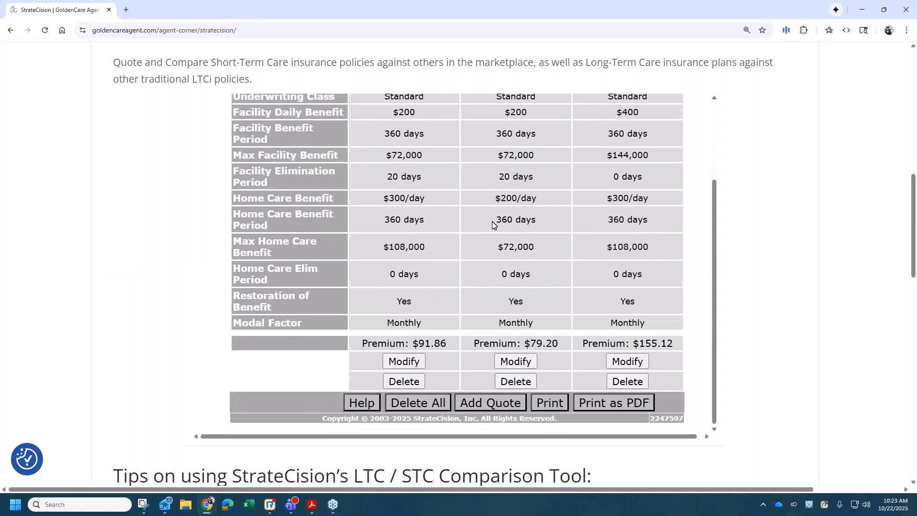
scroll(495, 226, up, 3)
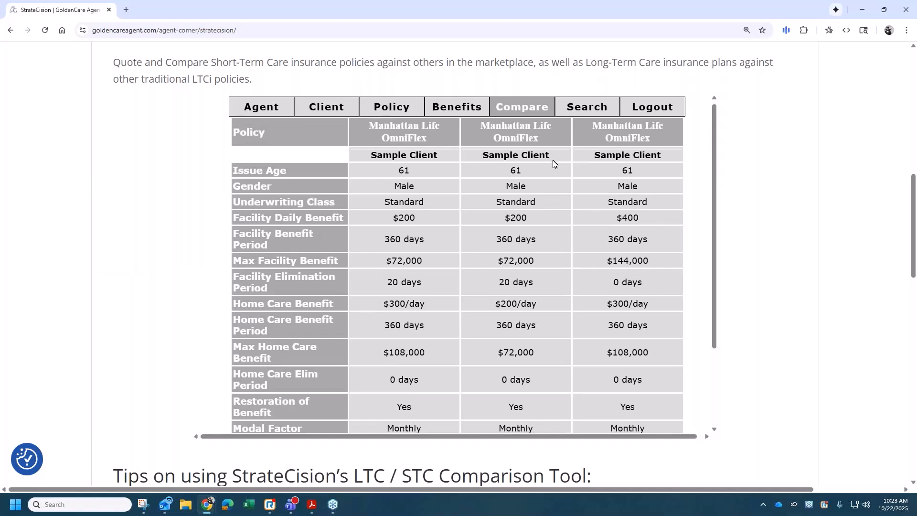
scroll(553, 164, down, 1)
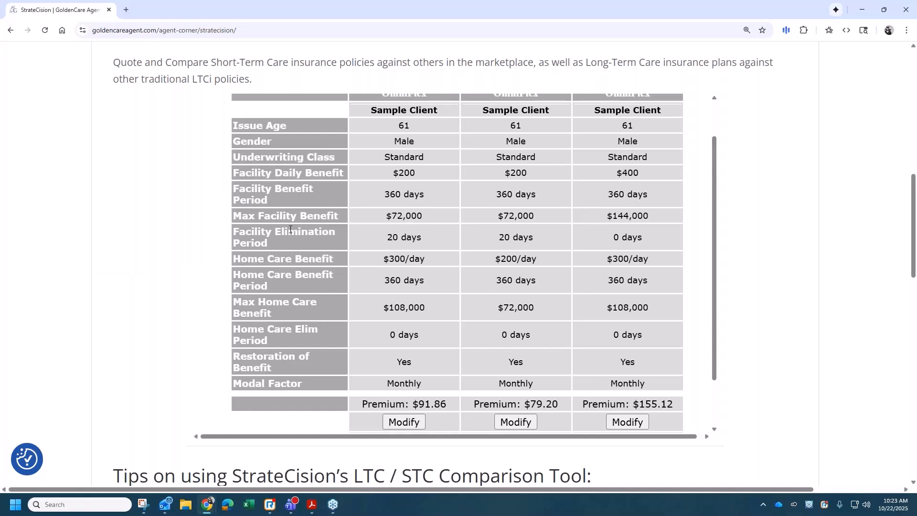
scroll(251, 217, up, 1)
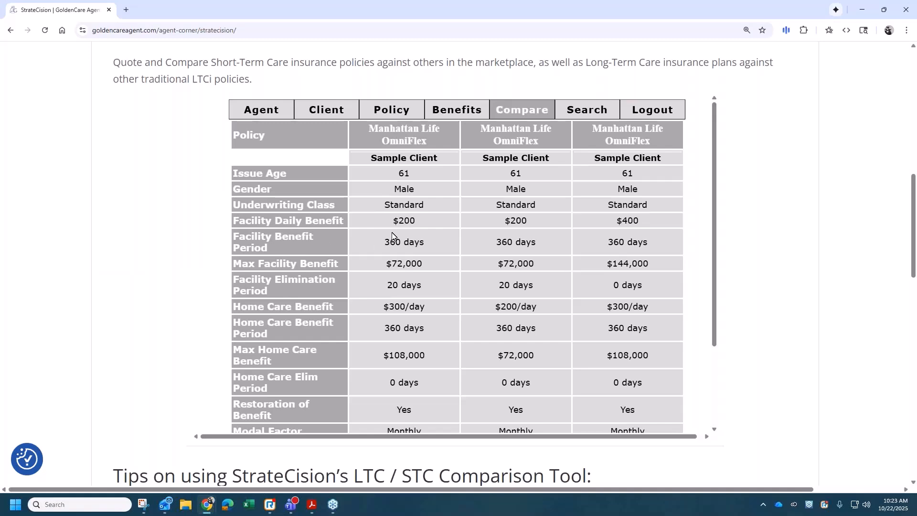
- Open the first OmniFlex quote for modification and show the full width of its policy and benefit descriptions
scroll(392, 236, down, 2)
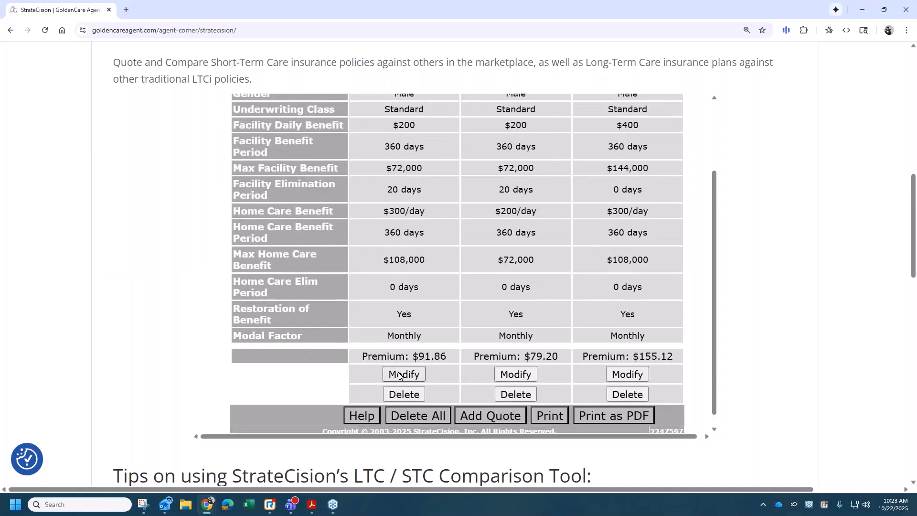
click(398, 374)
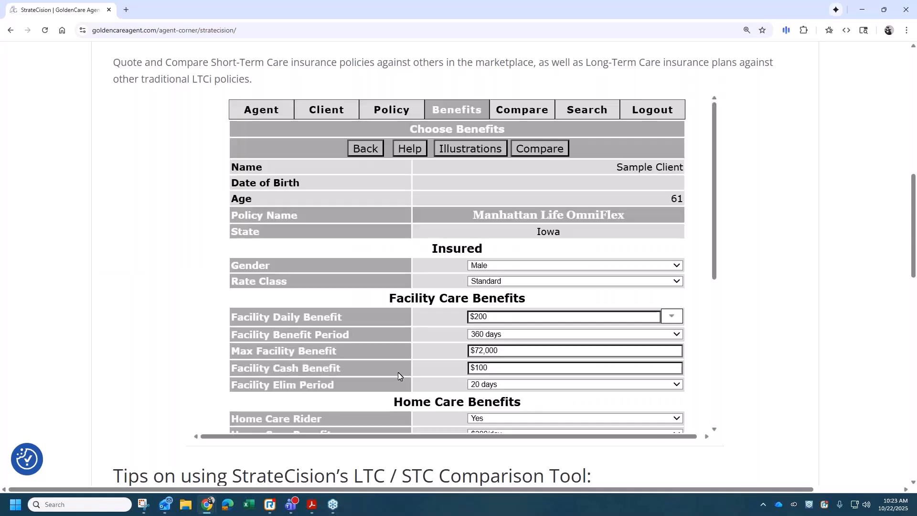
scroll(354, 256, down, 5)
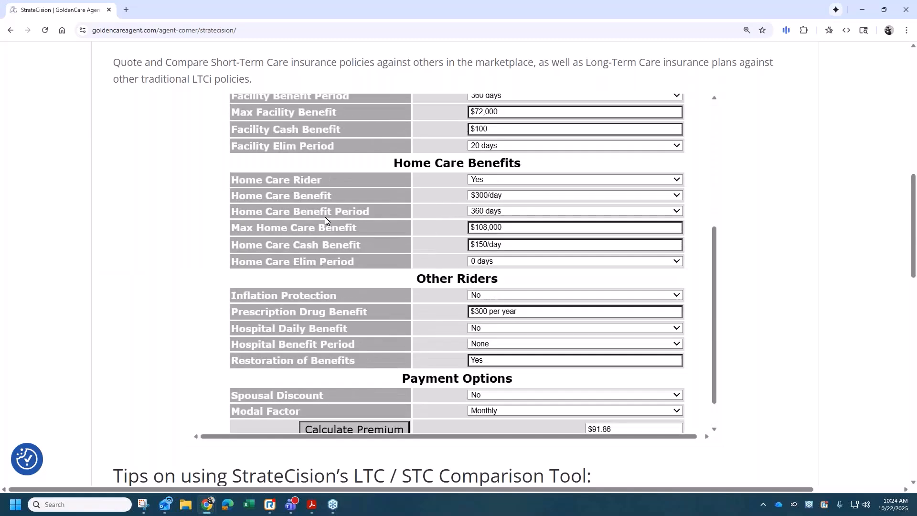
mouse_move(301, 231)
scroll(434, 204, up, 3)
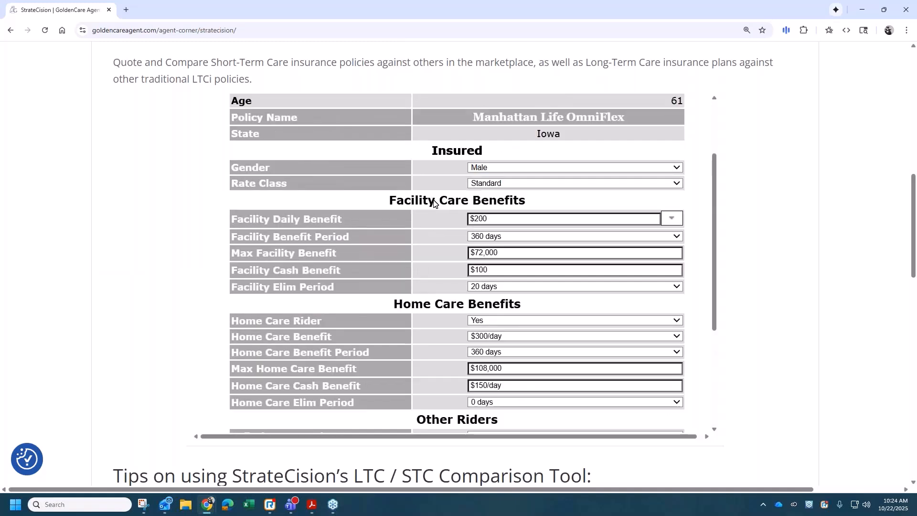
mouse_move(547, 125)
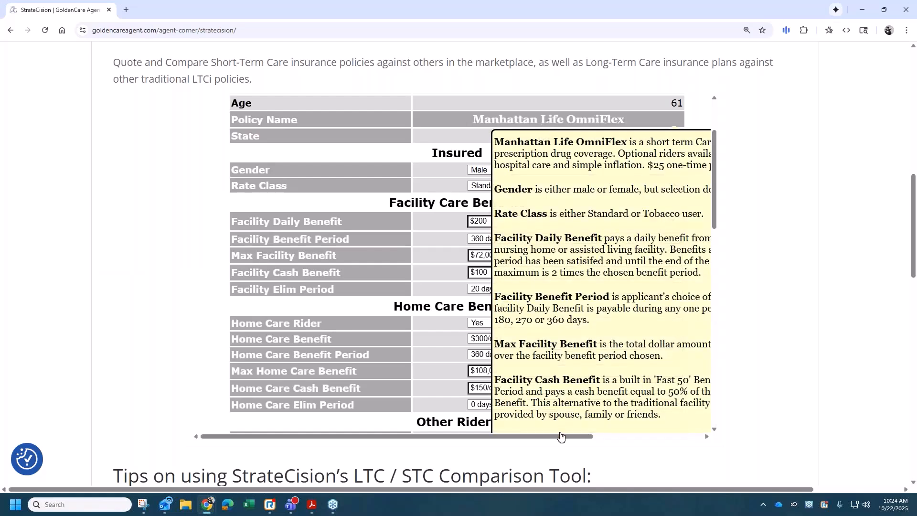
drag(557, 435, 666, 436)
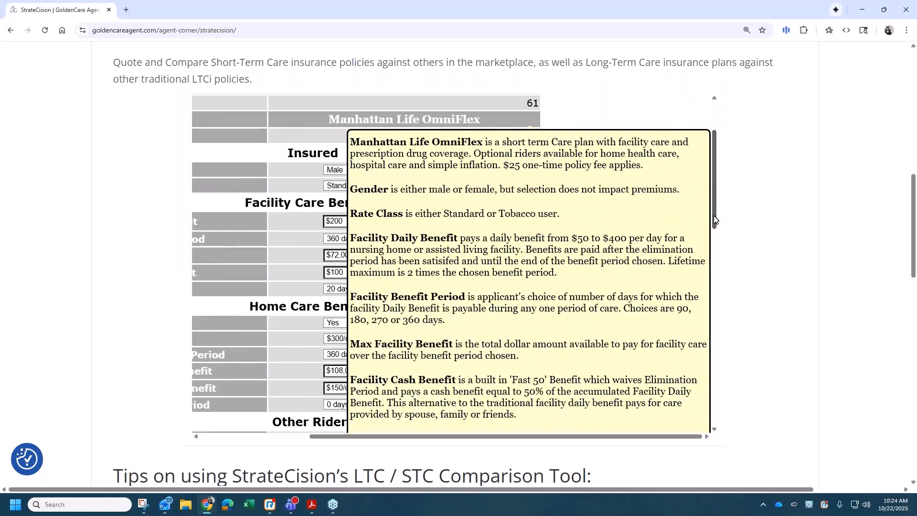
- Read through the OmniFlex policy and benefit descriptions and close them
drag(715, 221, 713, 231)
drag(711, 243, 706, 427)
scroll(700, 352, up, 12)
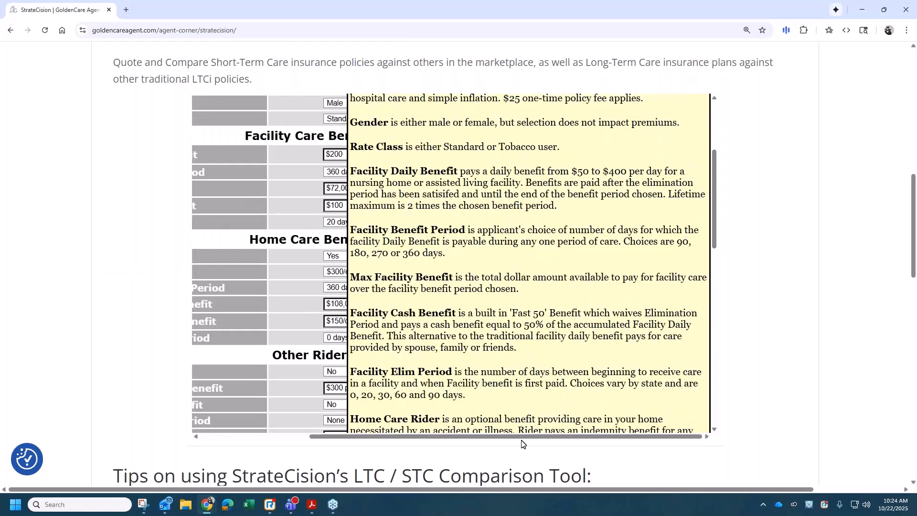
drag(520, 440, 398, 440)
scroll(622, 244, up, 1)
scroll(622, 244, up, 1)
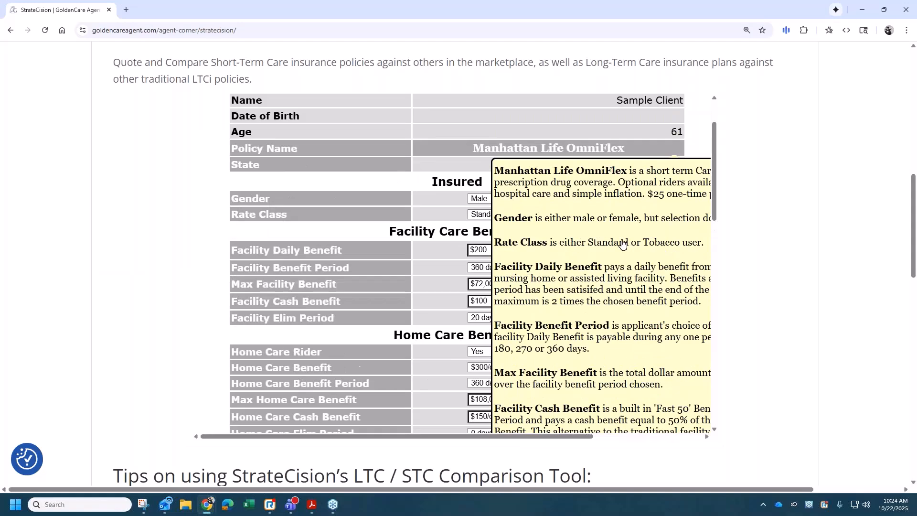
click(483, 148)
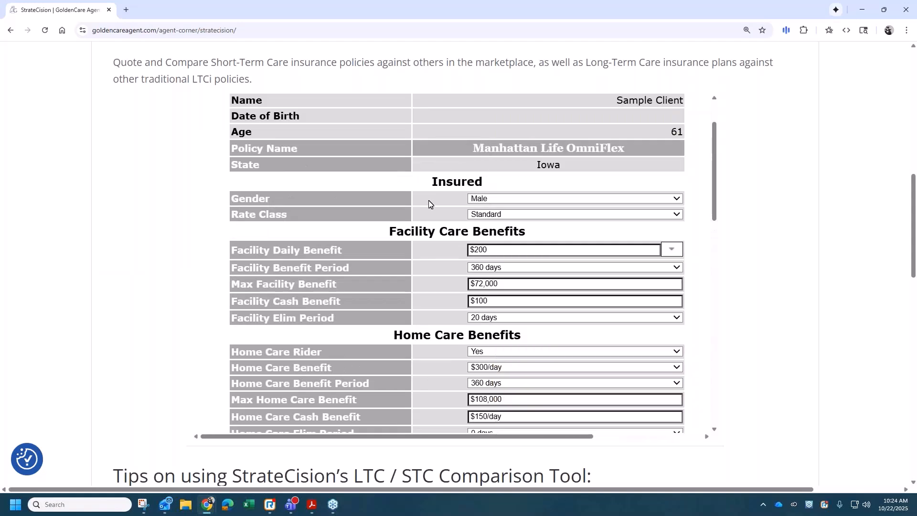
- Review the quote's facility care, home care, rider and payment options from start to end
scroll(429, 204, down, 3)
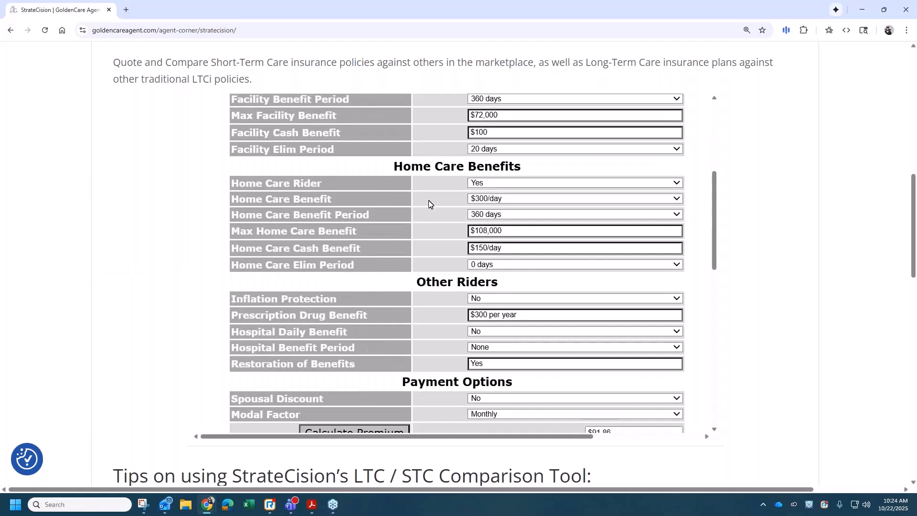
scroll(428, 204, down, 1)
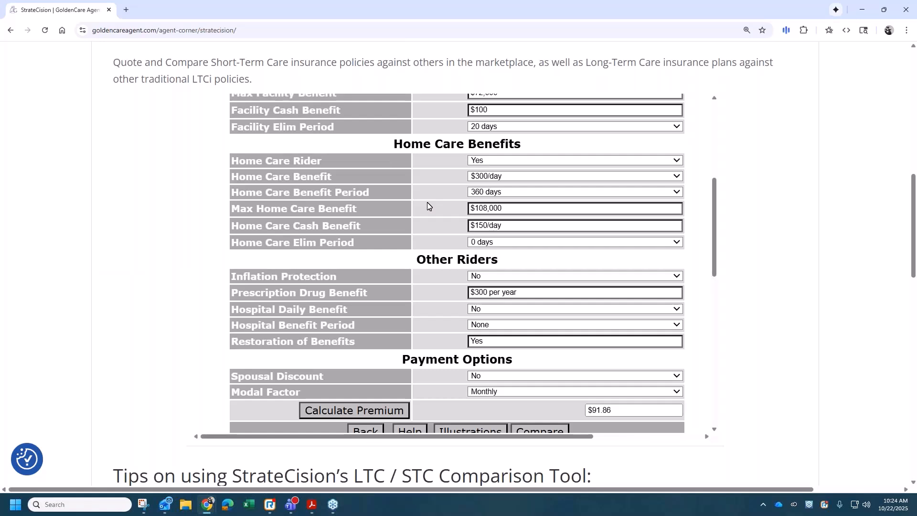
scroll(428, 205, down, 1)
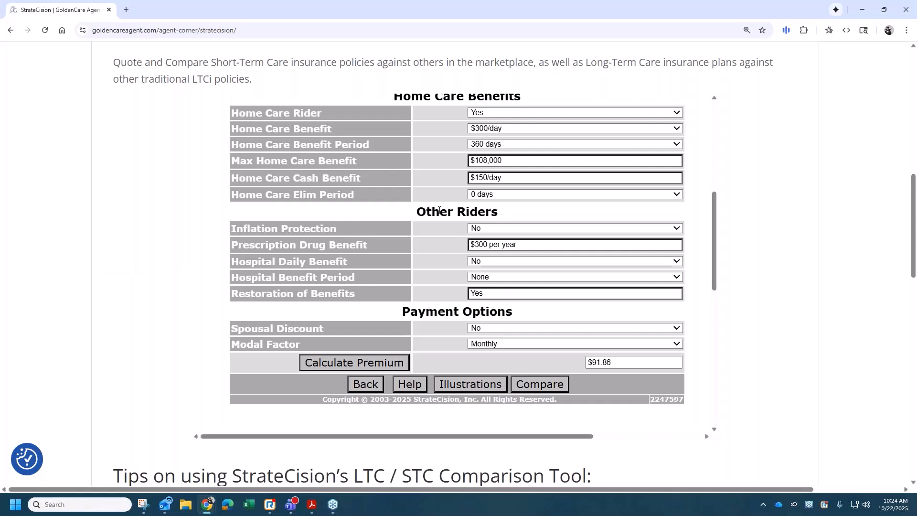
scroll(438, 210, up, 1)
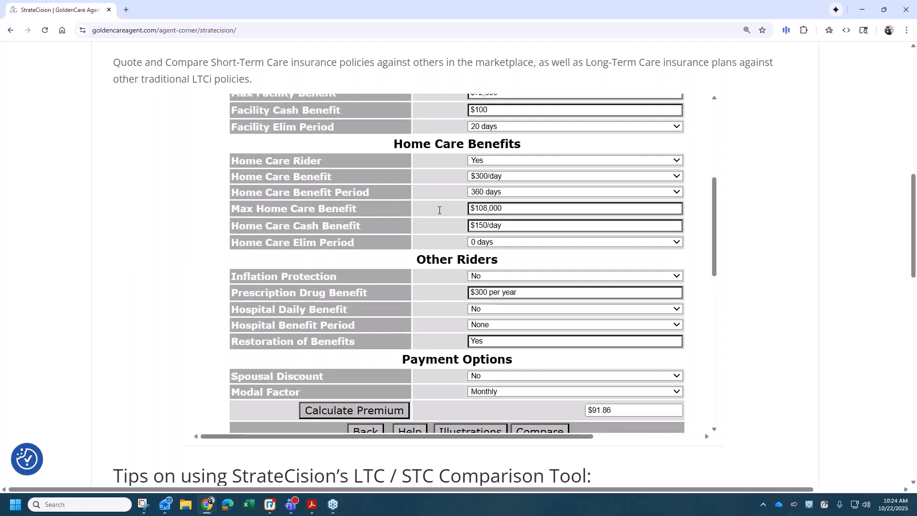
scroll(439, 210, up, 5)
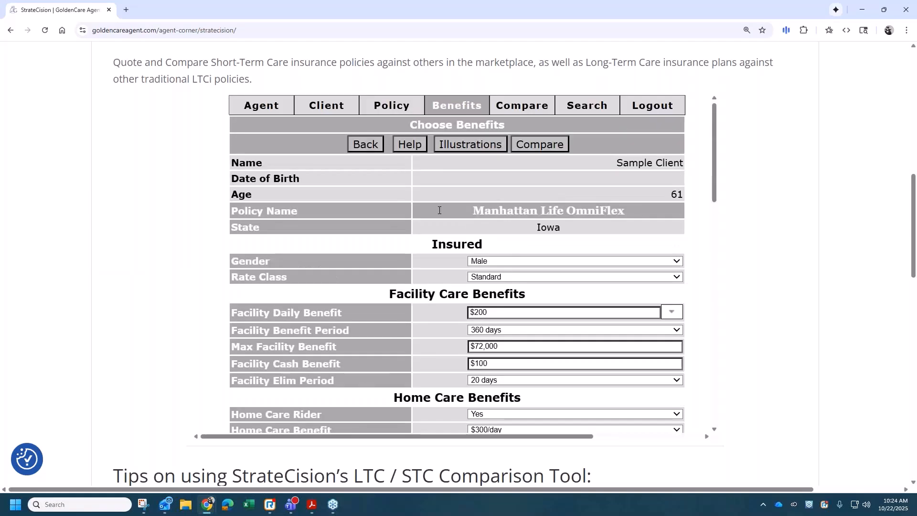
- Restart the comparison tool with Sample Agent as the agent name, choose the WebAdvisor application and continue to the client information
click(44, 30)
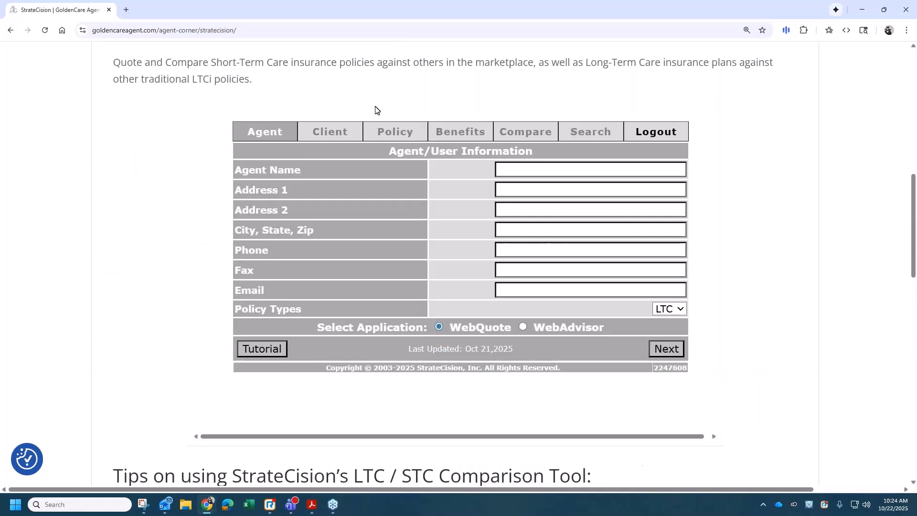
click(537, 171)
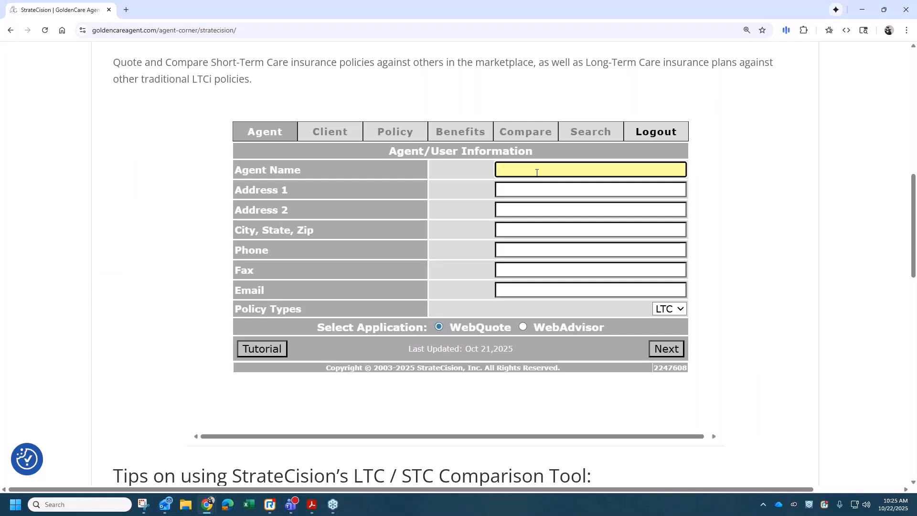
text(Sample)
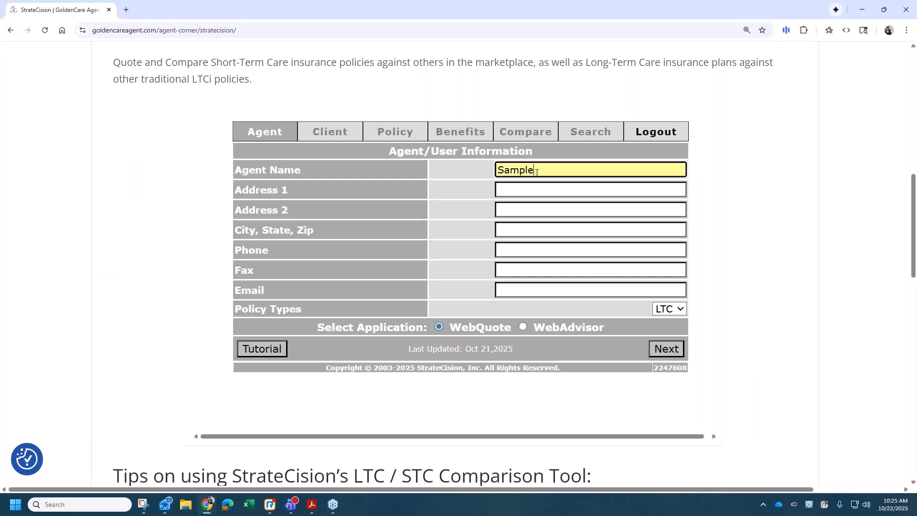
text( Agent)
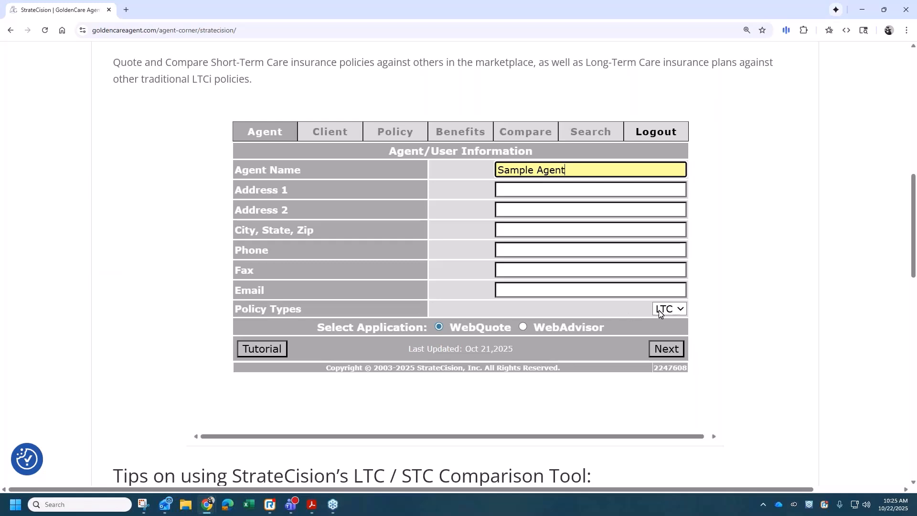
click(522, 327)
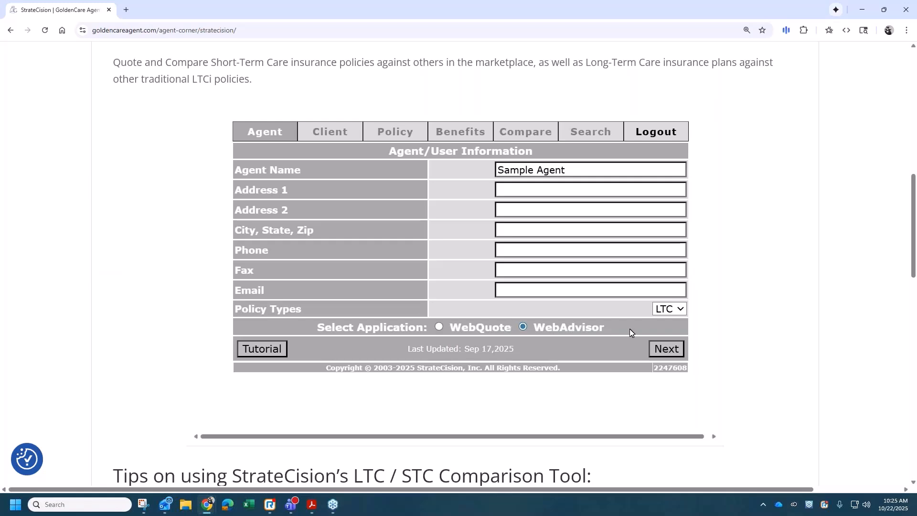
click(660, 350)
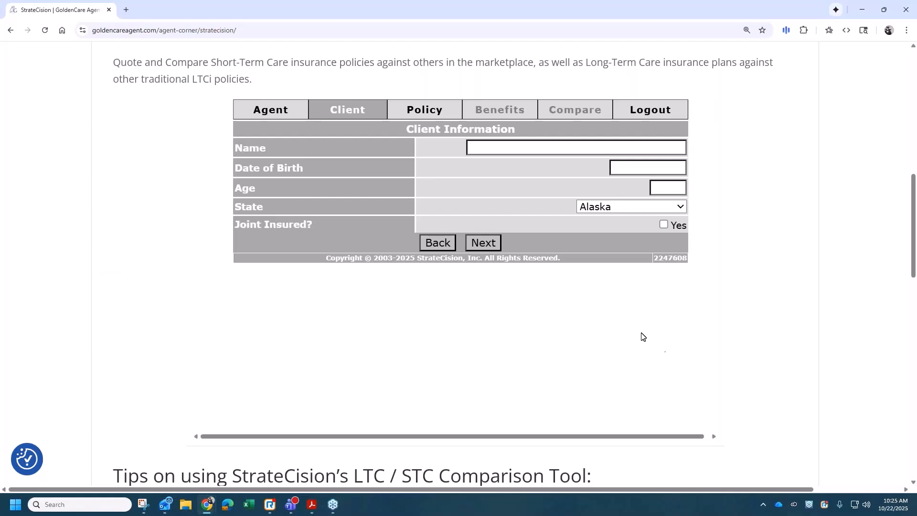
- Enter Sample Client as the client name with age 61 and state Iowa, and continue to the policy selection
click(490, 143)
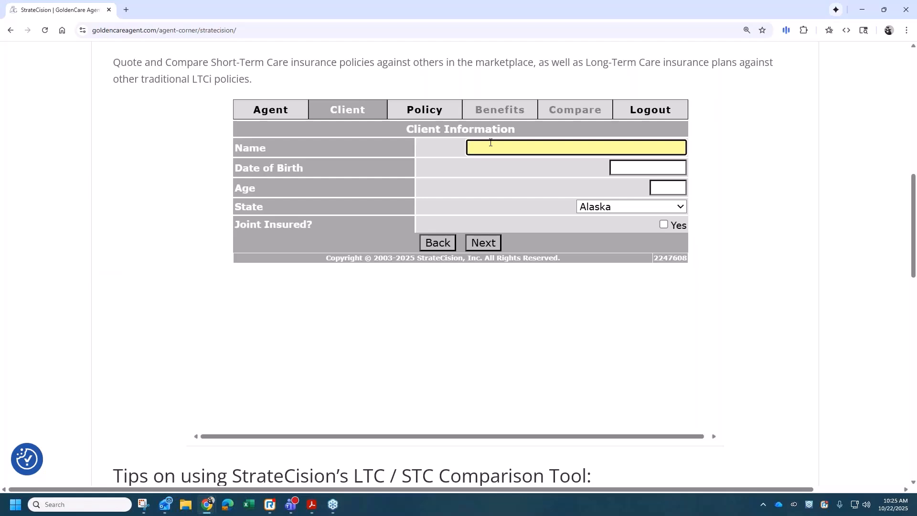
text(Sample Client)
click(670, 187)
text(61)
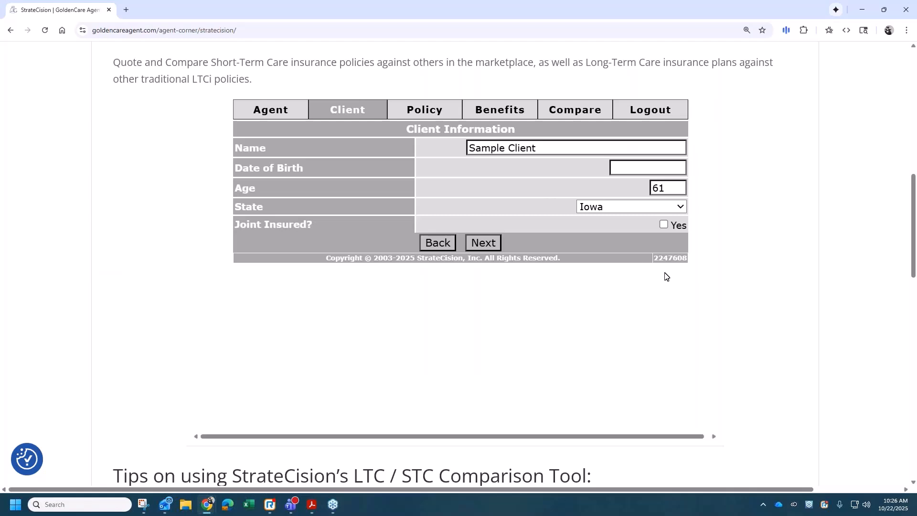
click(481, 245)
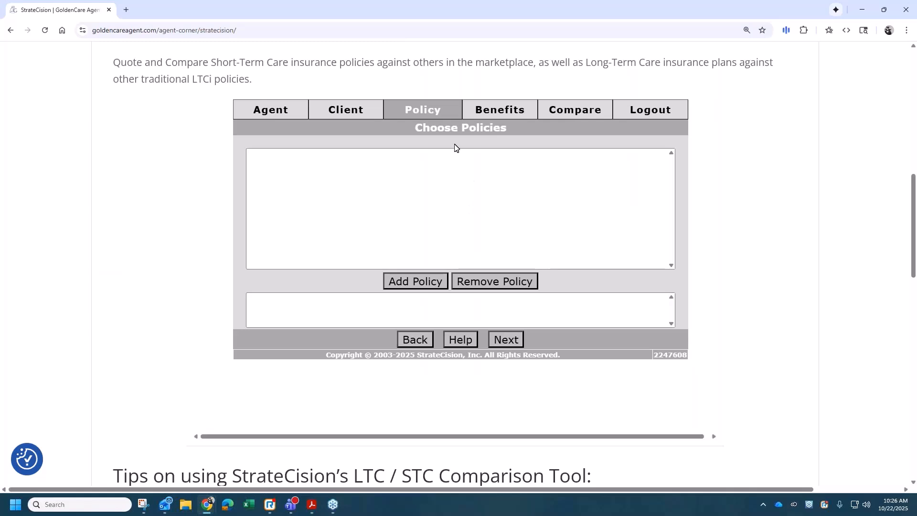
- Try to choose a policy in WebAdvisor and proceed to its benefits
click(256, 156)
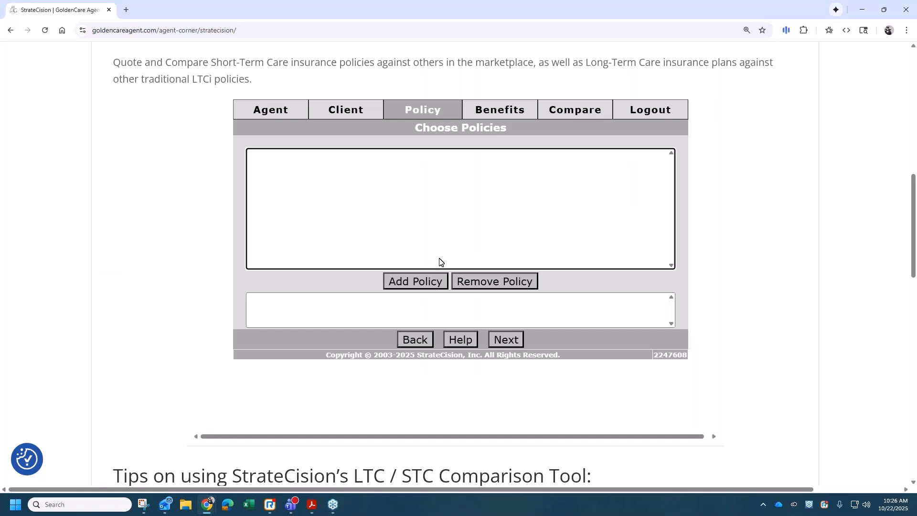
click(487, 113)
click(537, 92)
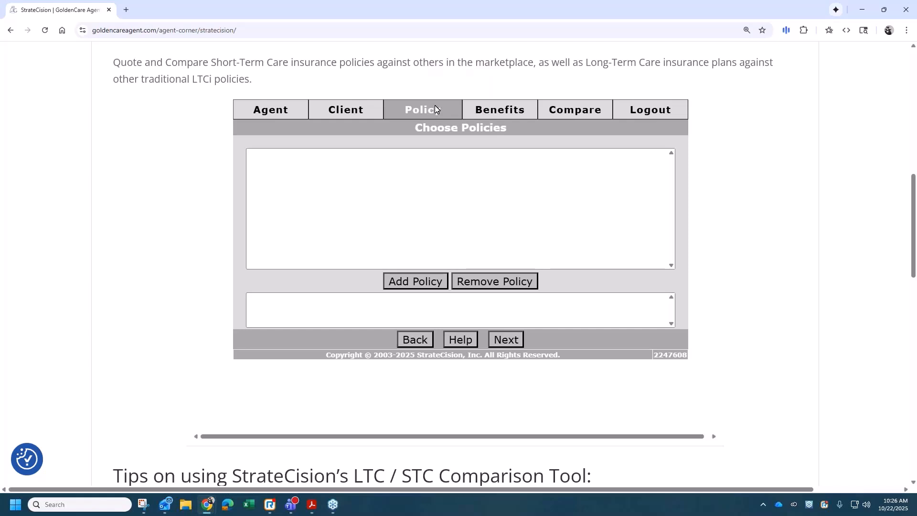
- Return to the agent information, set the policy type to STC and the application to WebQuote, and continue to the client information
click(272, 111)
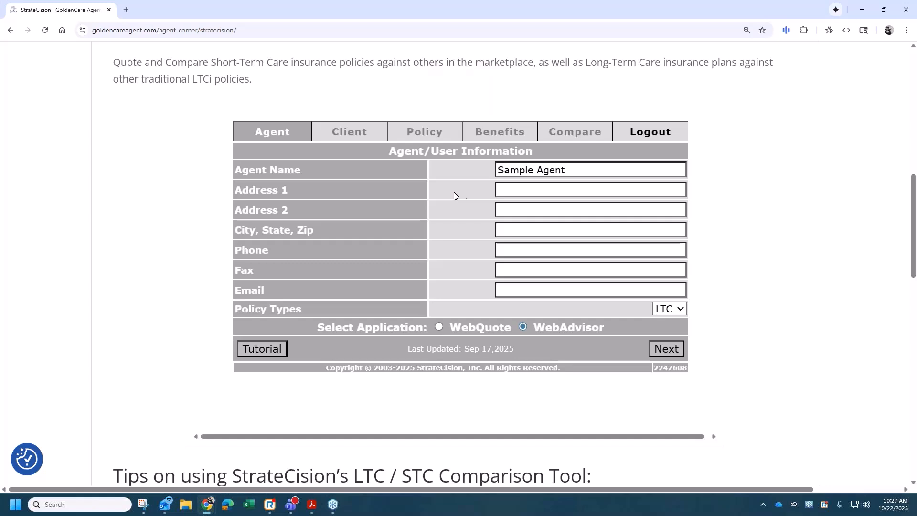
click(680, 310)
click(667, 338)
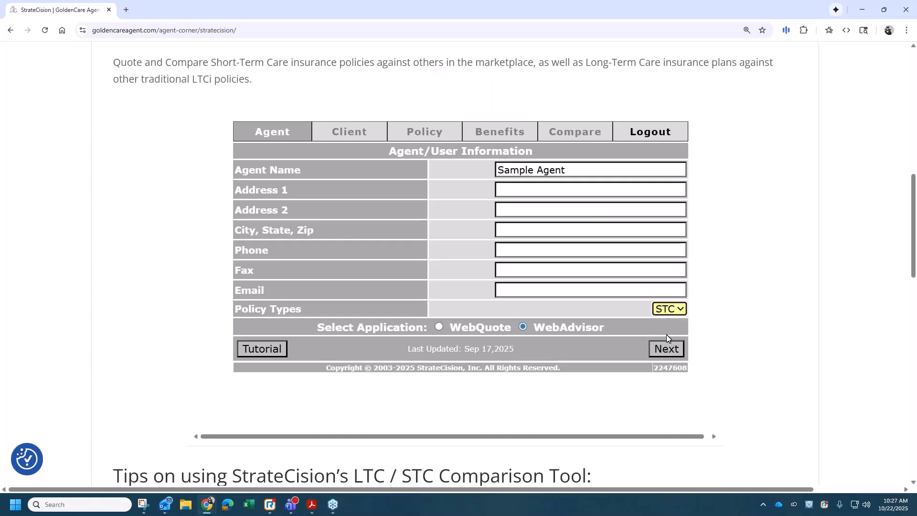
click(438, 327)
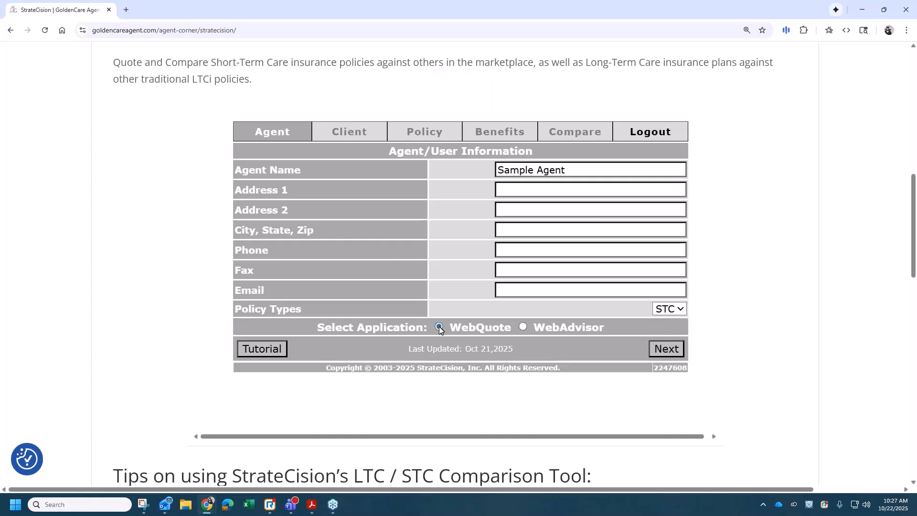
click(665, 353)
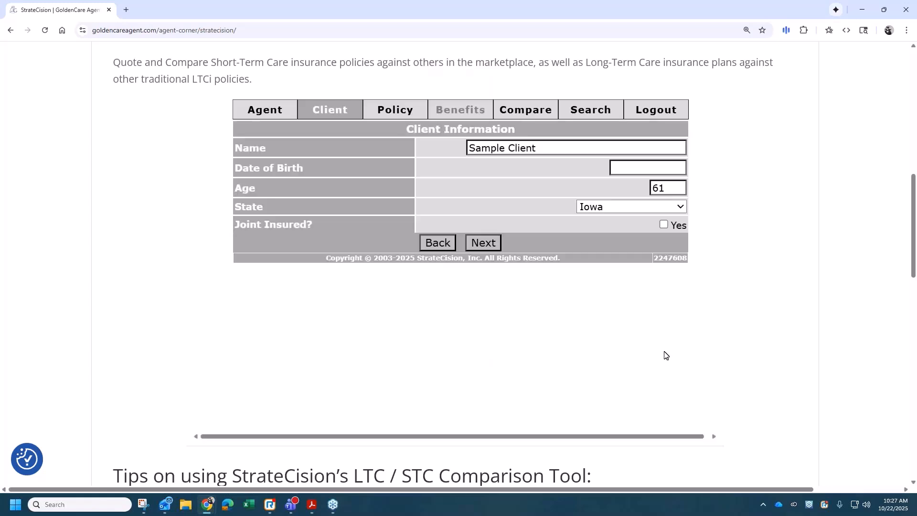
- Change the client's state to Kentucky and select Manhattan Life OmniFlex among the available policies
click(623, 208)
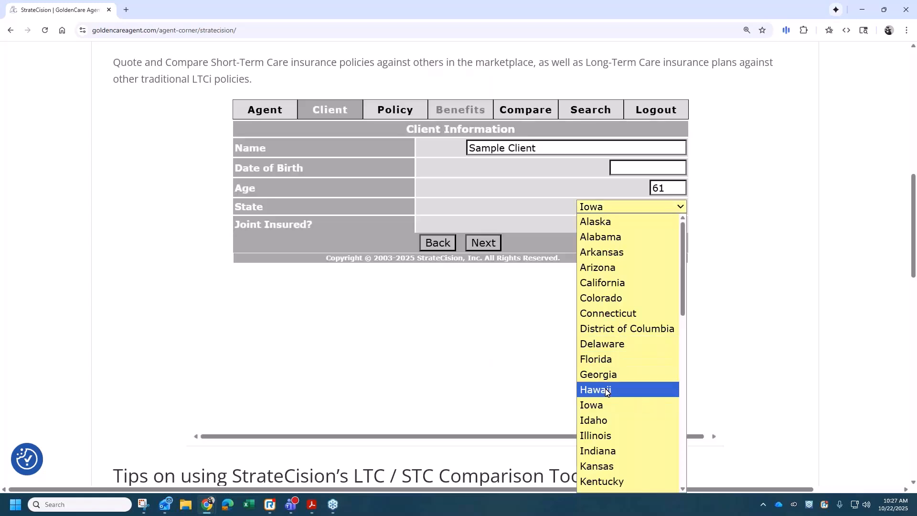
click(601, 480)
click(481, 246)
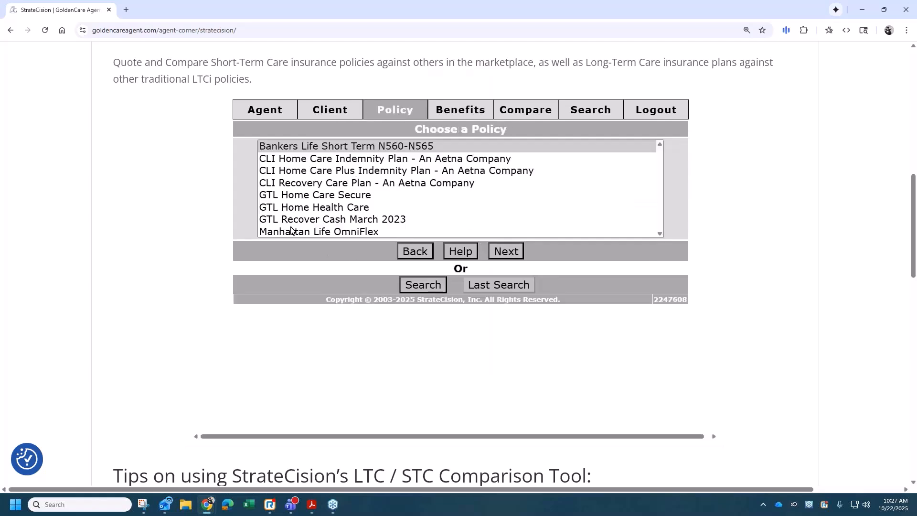
click(292, 232)
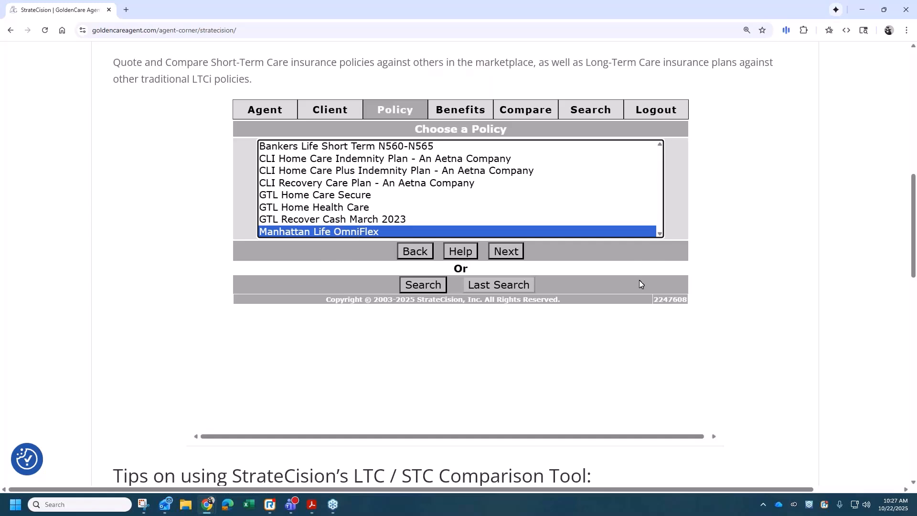
drag(654, 300, 692, 304)
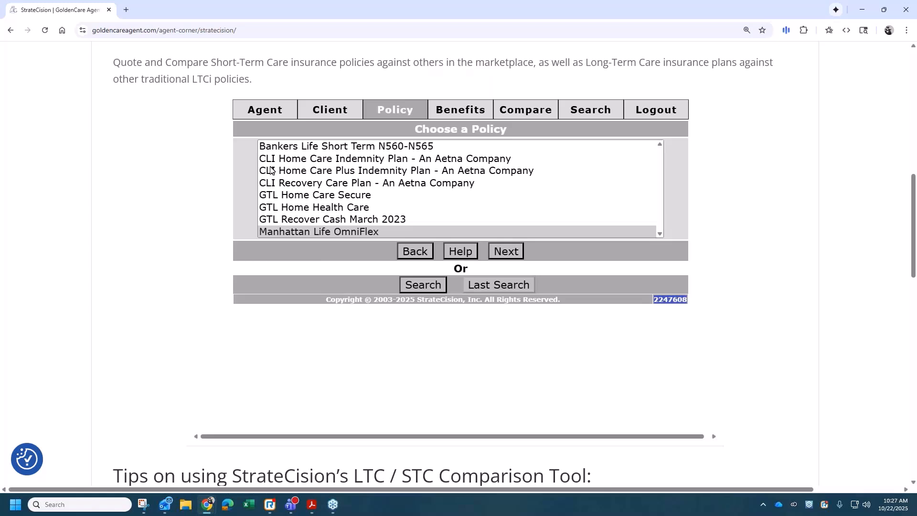
key(alt+Tab)
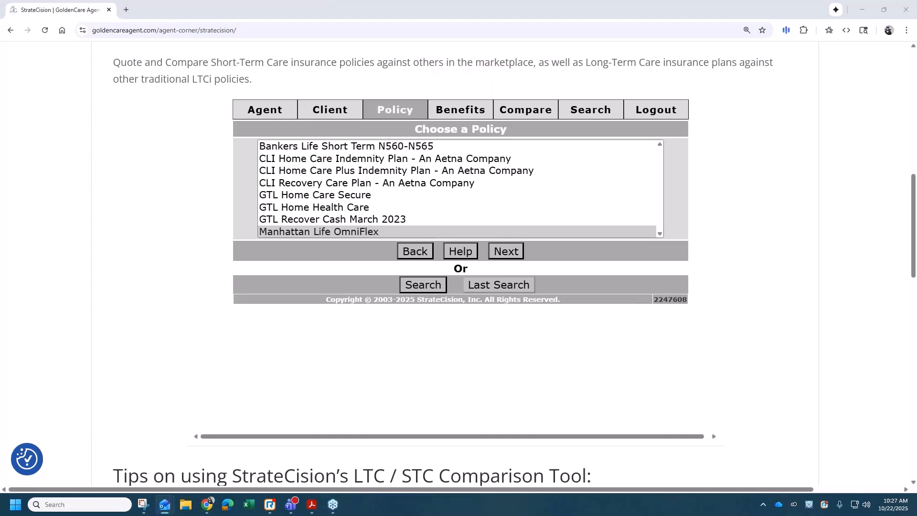
click(735, 316)
- Return to the Agent Corner main page and locate the StrateCision, InstaPIVOT and Decline Placement tools
scroll(736, 316, up, 2)
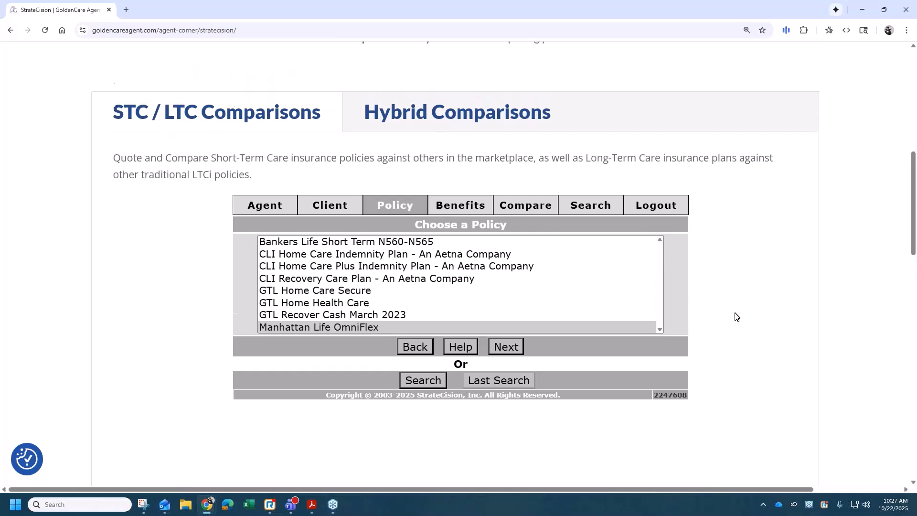
key(ctrl+minus)
key(ctrl+minus)
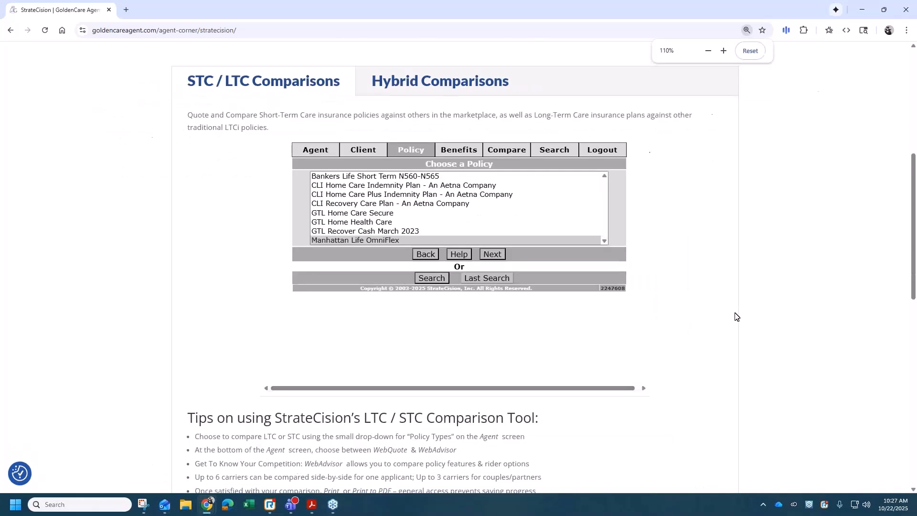
scroll(724, 264, up, 3)
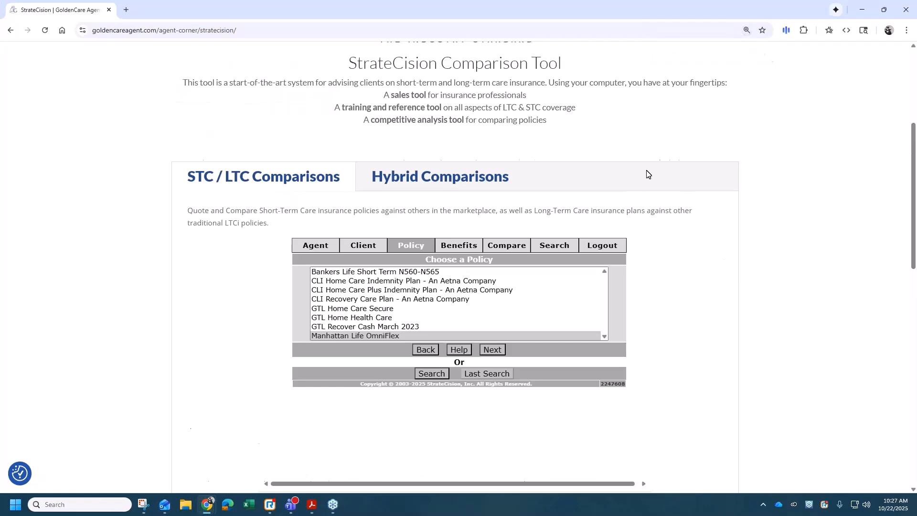
scroll(647, 174, up, 3)
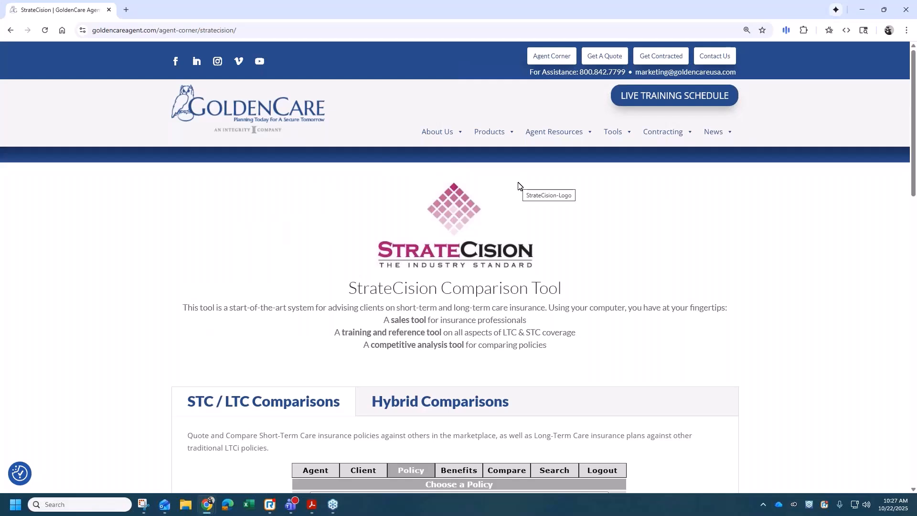
click(536, 59)
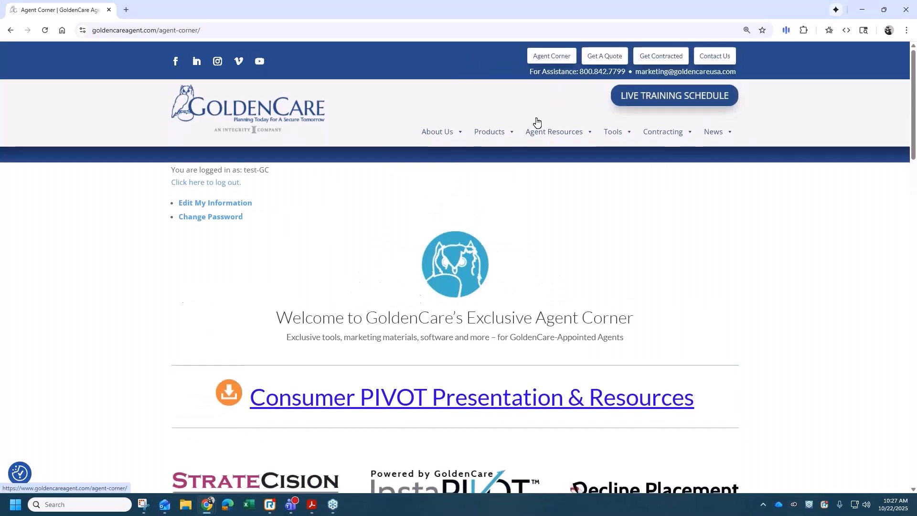
scroll(498, 192, down, 3)
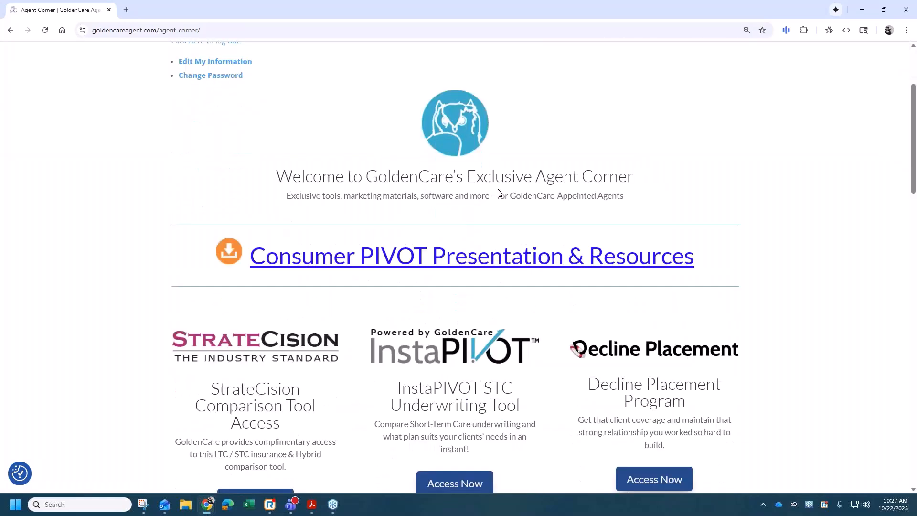
scroll(449, 356, down, 1)
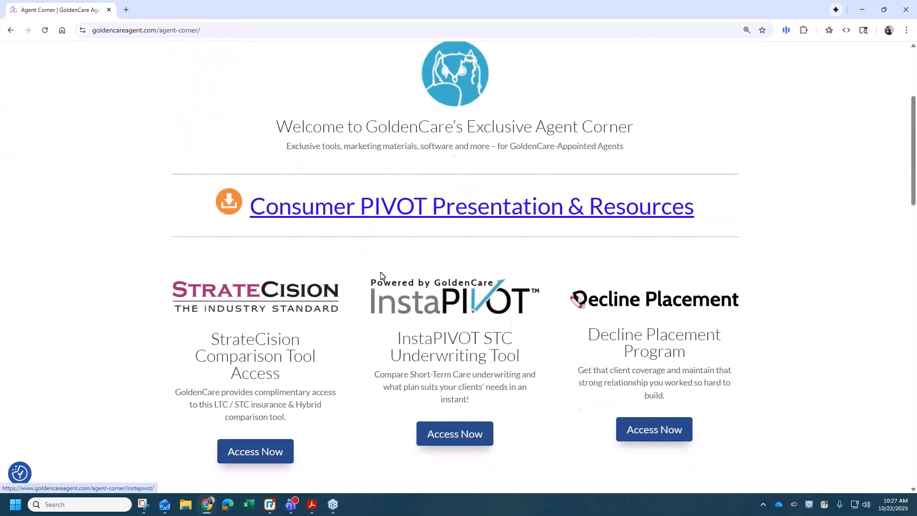
- Open the InstaPIVOT STC underwriting tool and view the additional product information for the Manhattan Life OMNIFlex STC plan, then close it
click(456, 438)
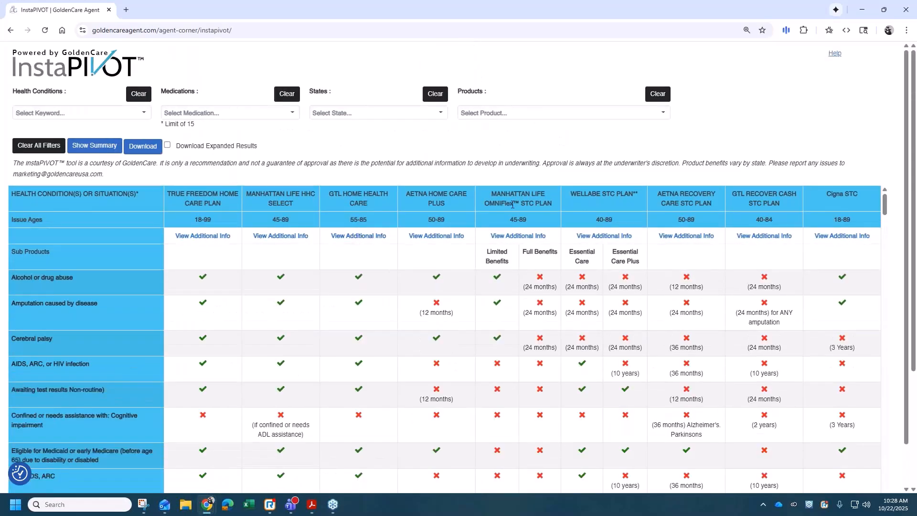
click(514, 237)
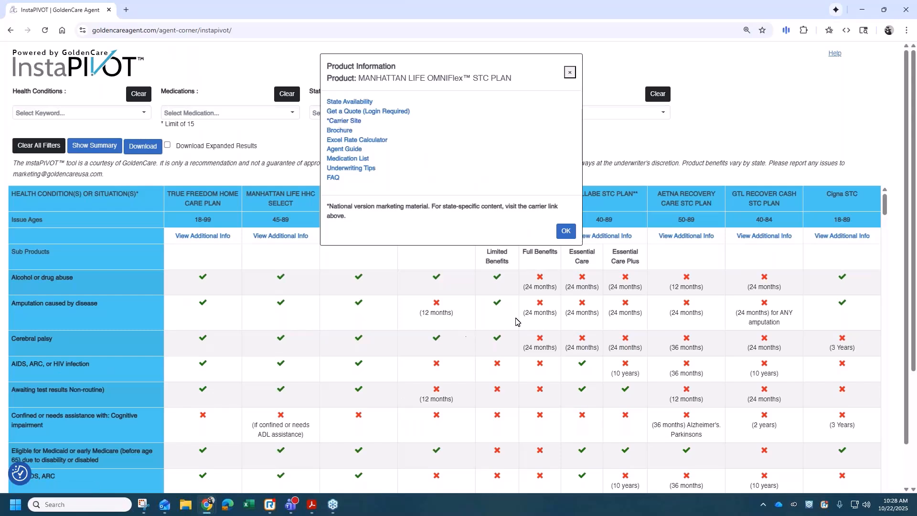
scroll(516, 322, down, 1)
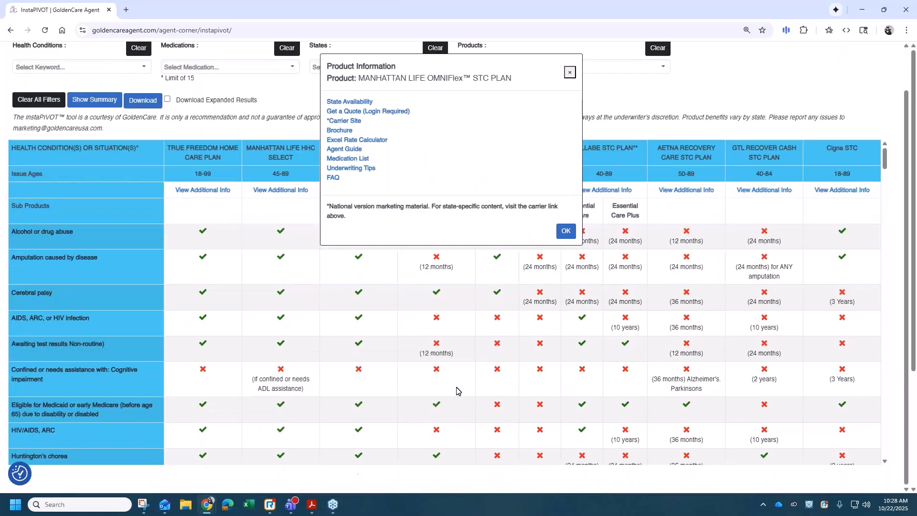
scroll(456, 391, up, 1)
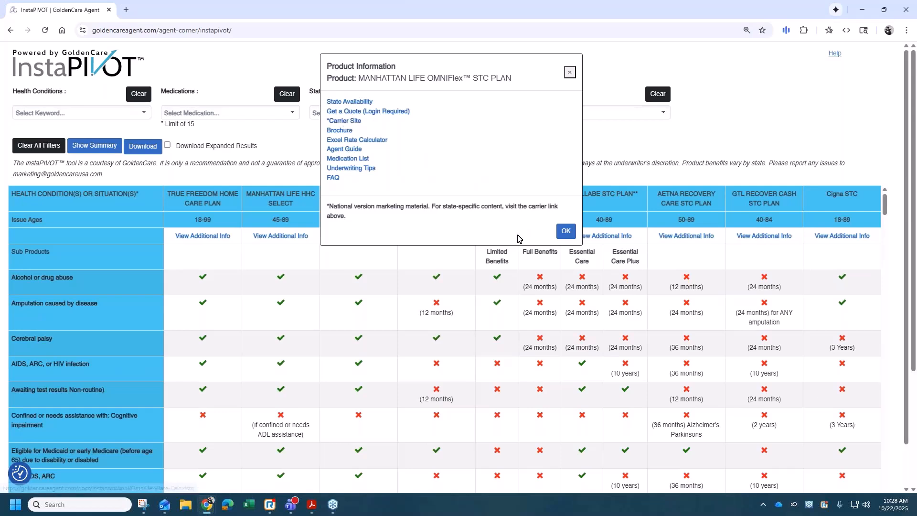
click(564, 231)
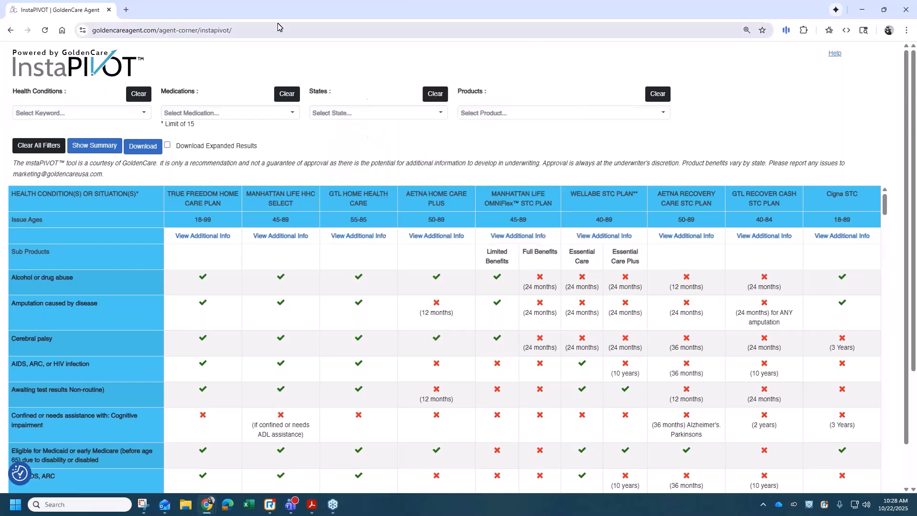
- Return to the Agent Corner and examine its marketing, underwriting and training resources down to the Short-Term Care Agent Playbook
click(10, 30)
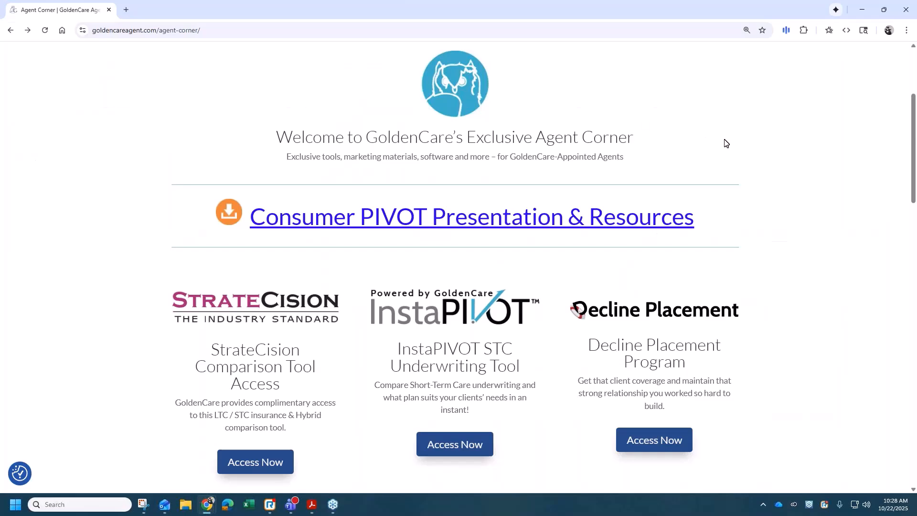
scroll(725, 143, down, 2)
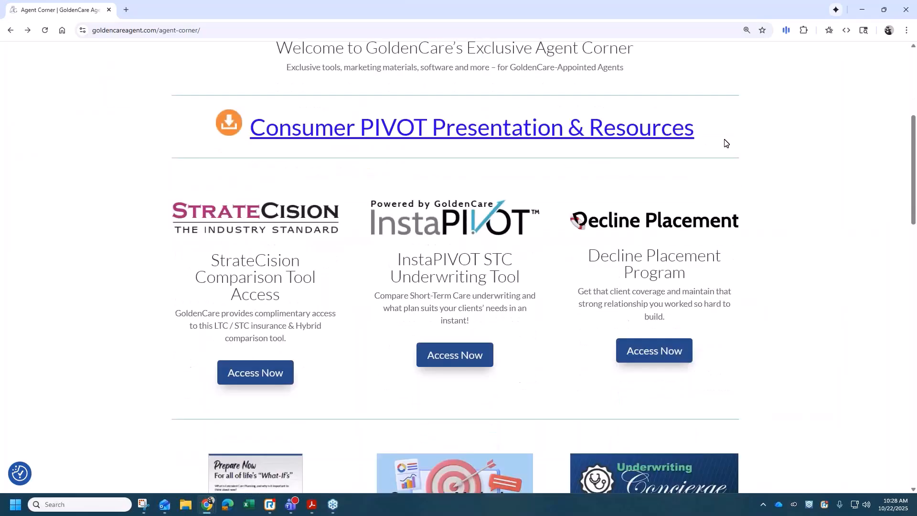
scroll(725, 143, down, 1)
scroll(725, 143, down, 1)
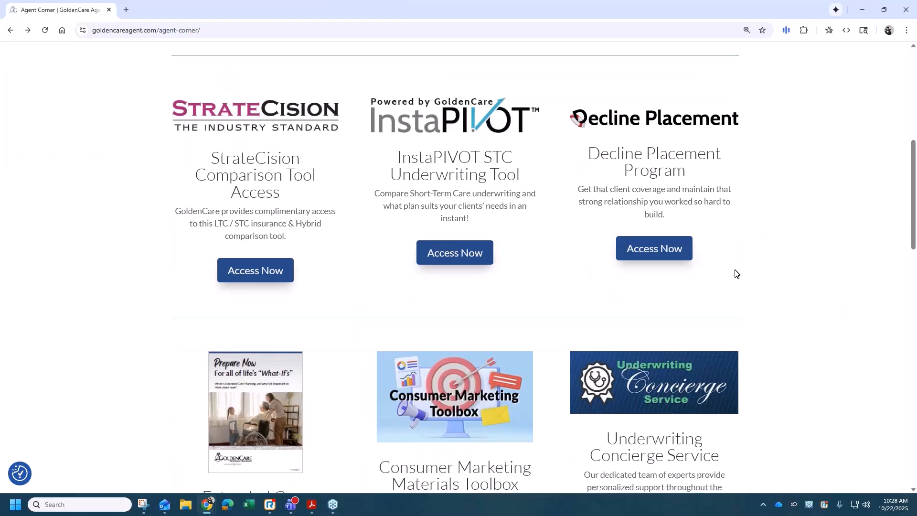
scroll(734, 273, down, 1)
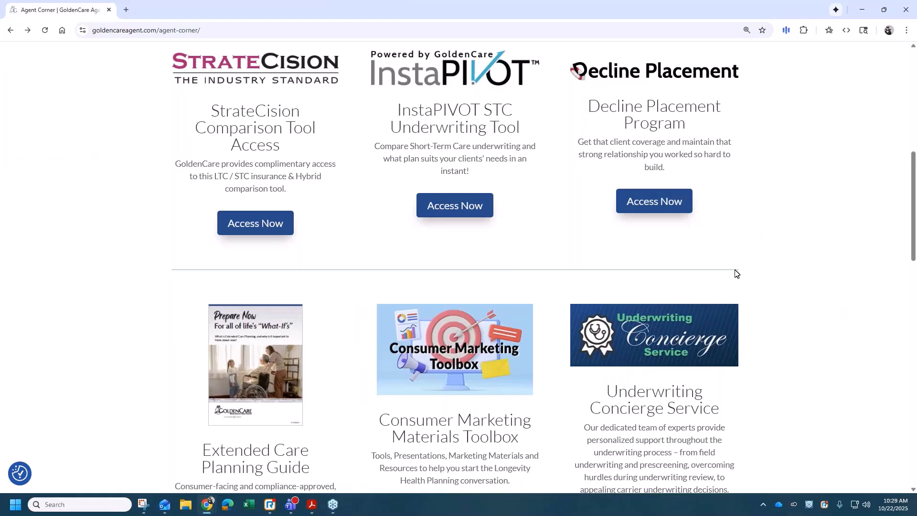
scroll(735, 273, down, 4)
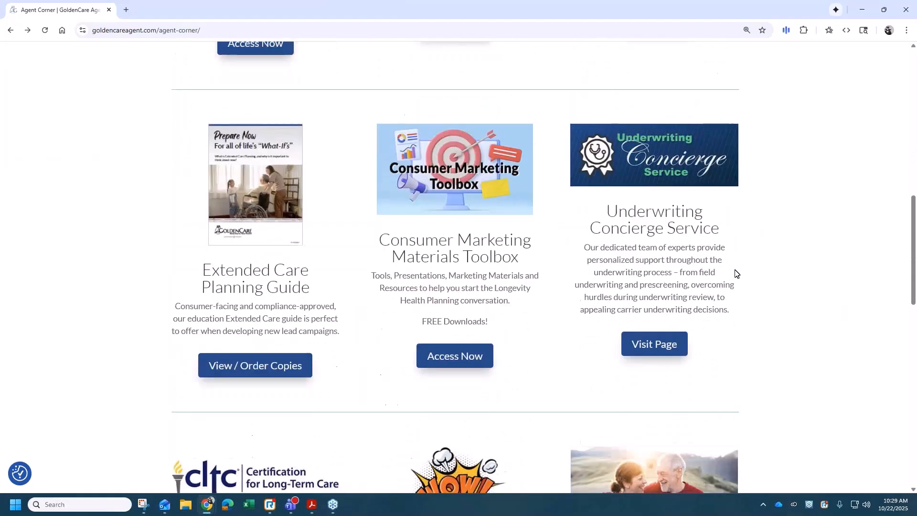
scroll(735, 274, down, 3)
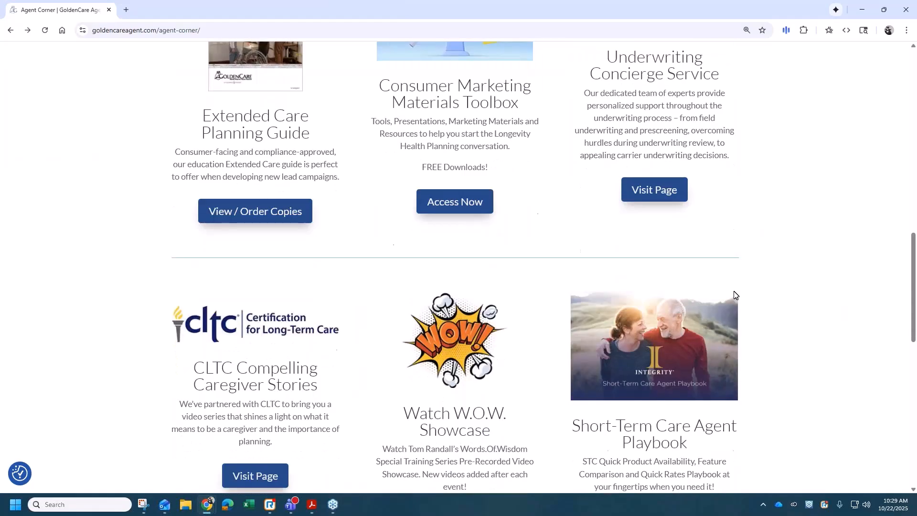
scroll(753, 345, down, 3)
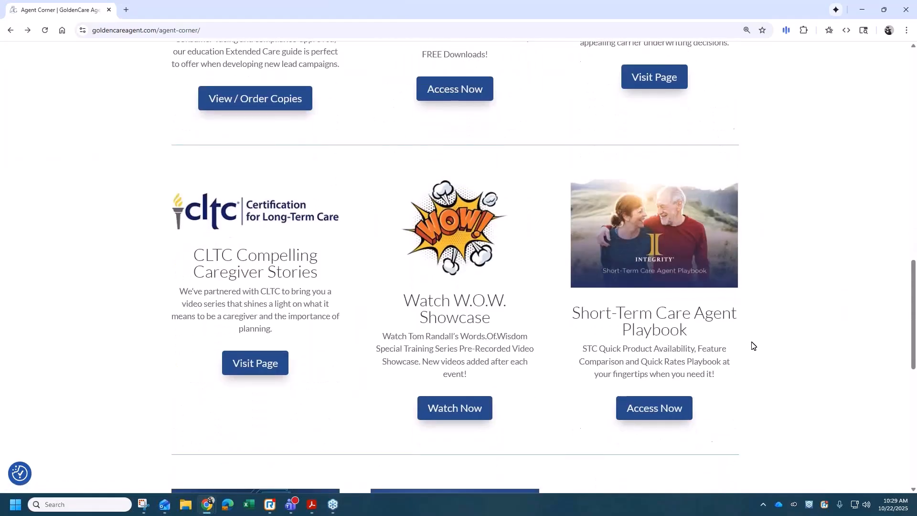
- Go back to the Agent Corner page header and point out the assistance phone number
scroll(753, 345, up, 12)
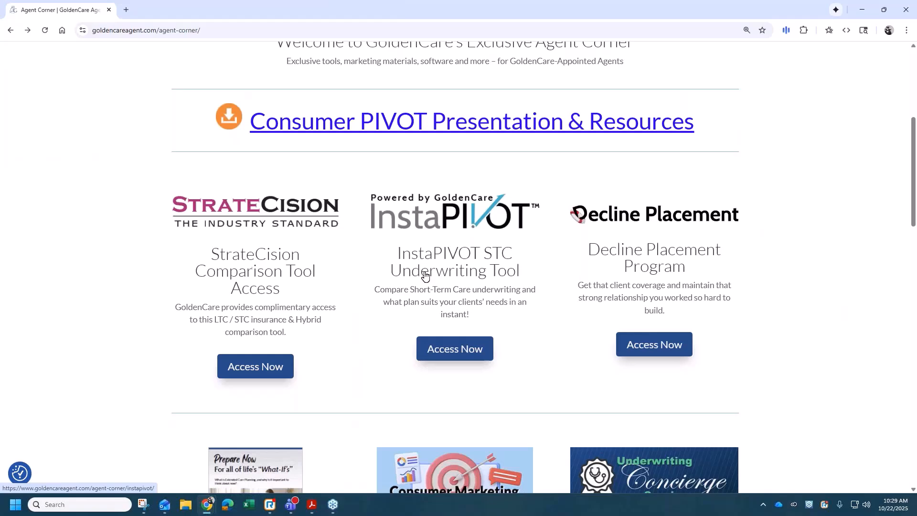
scroll(425, 276, up, 5)
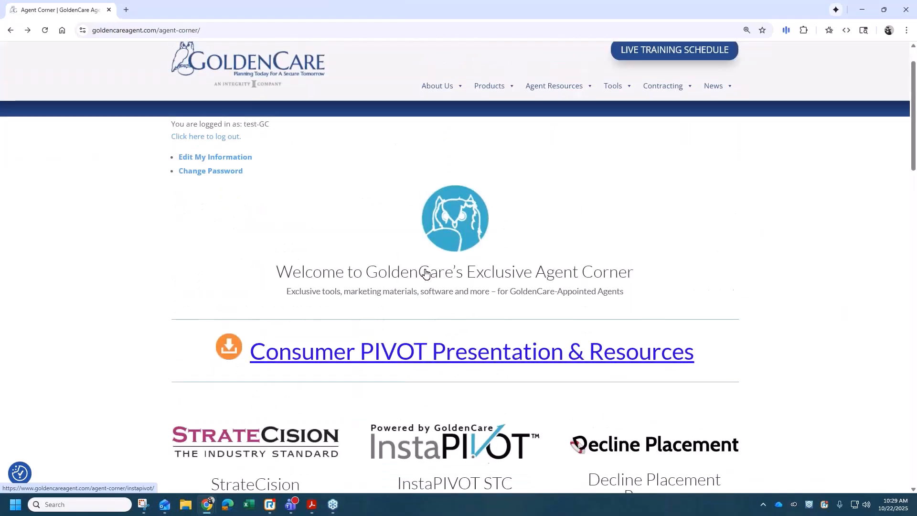
scroll(425, 273, up, 1)
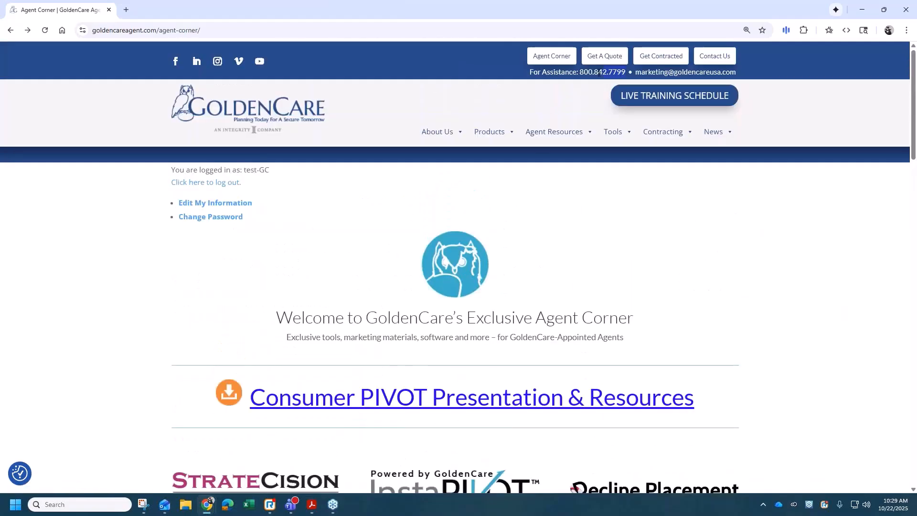
drag(587, 72, 578, 73)
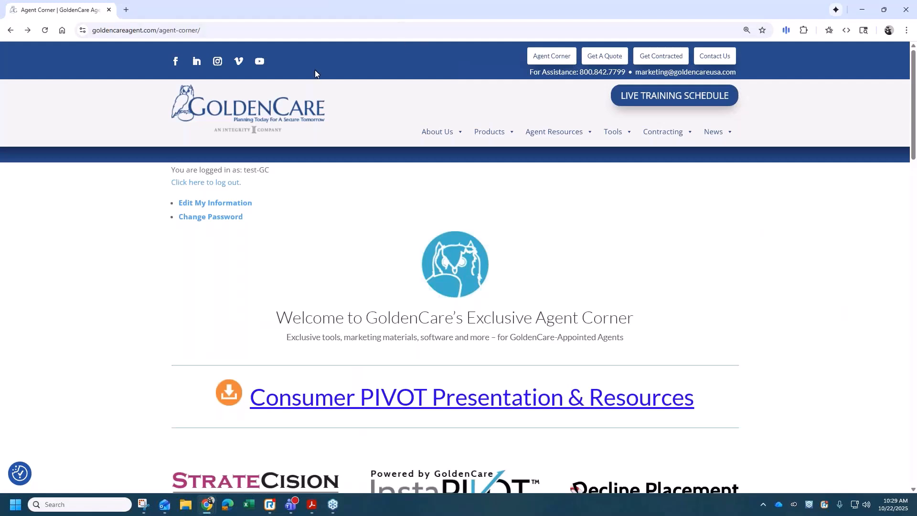
- Open the GoldenCare home page, reopen the Agent Corner from it, and review the StrateCision, InstaPIVOT and Decline Placement tools
click(260, 113)
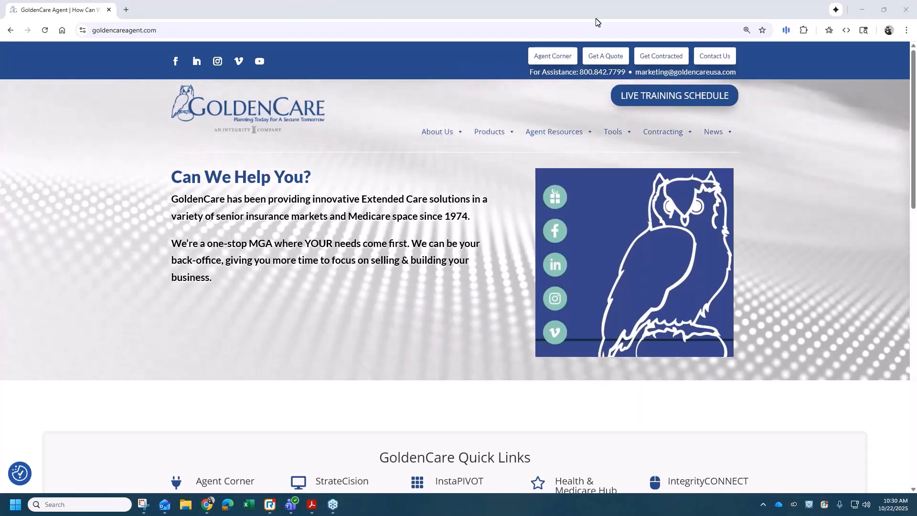
click(554, 57)
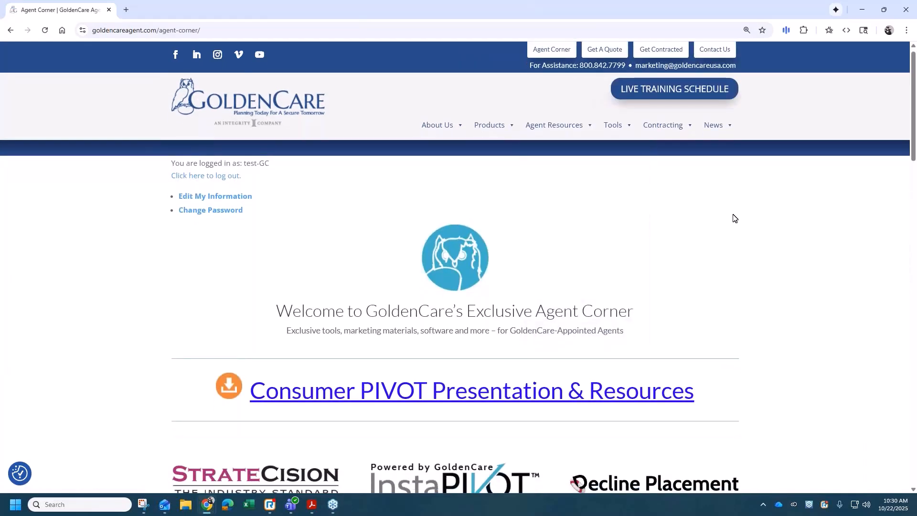
scroll(733, 217, down, 2)
scroll(734, 219, down, 2)
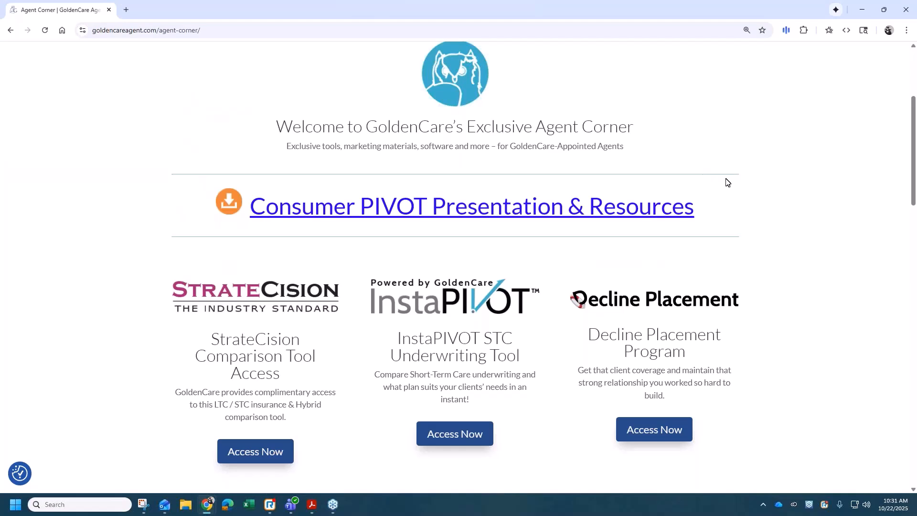
scroll(742, 180, down, 1)
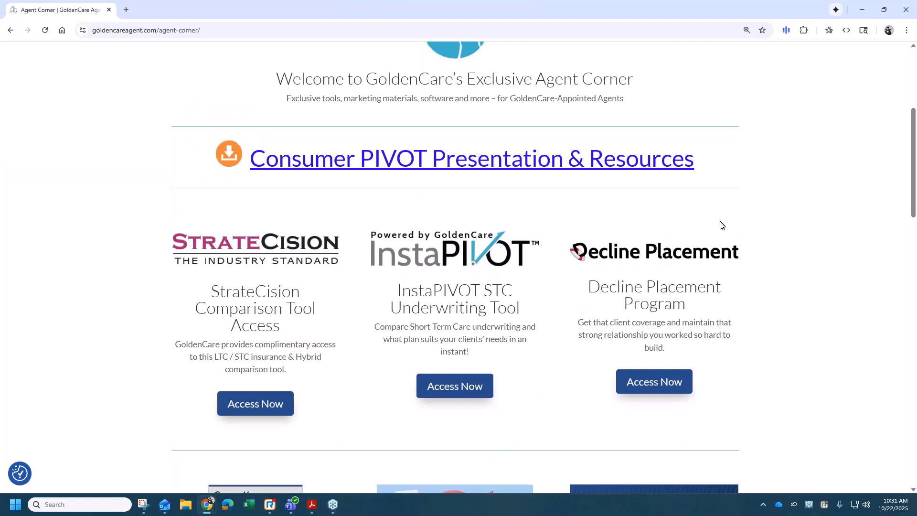
scroll(721, 226, up, 5)
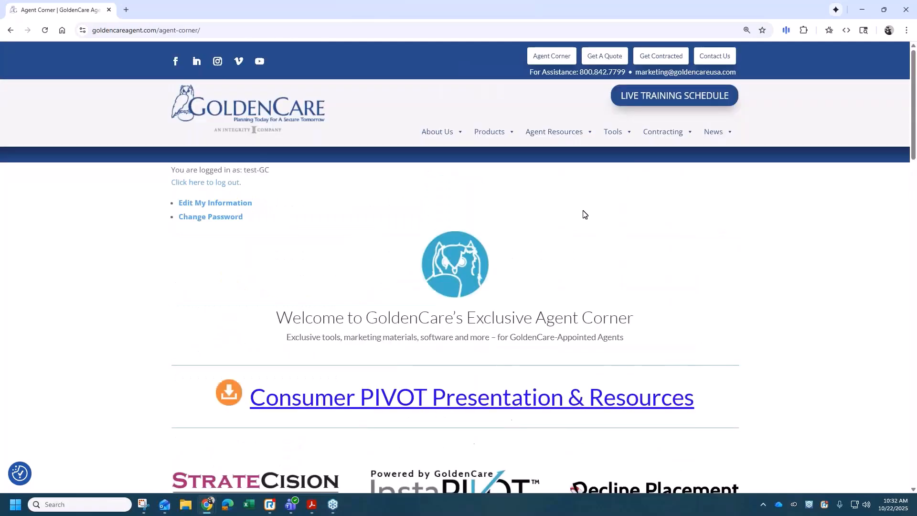